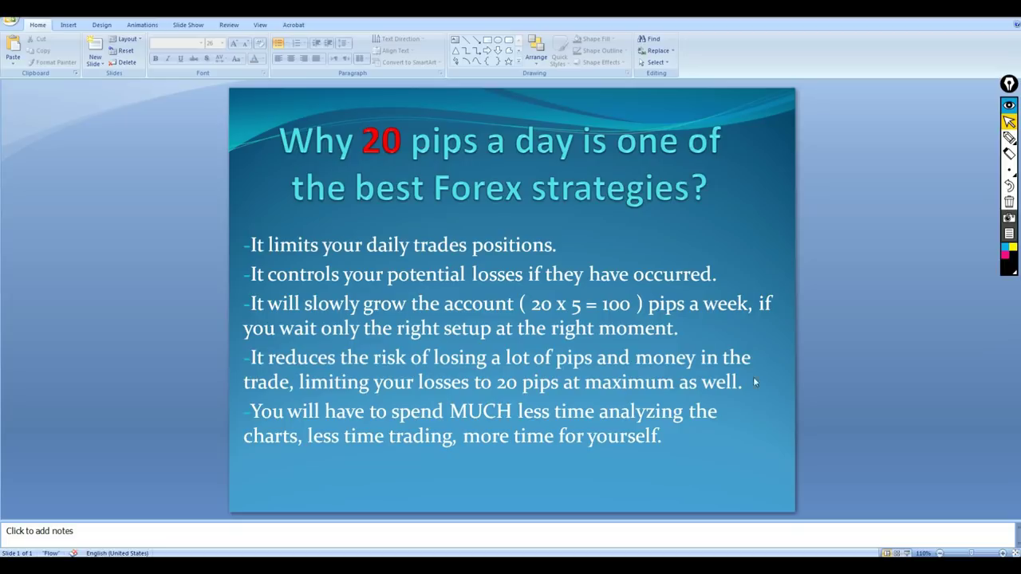
# - Highlight the phrase on limiting losses to 20 pips and the last bullet about spending less time analyzing charts, clearing each selection
pyautogui.moveTo(743, 383); pyautogui.dragTo(466, 386)
pyautogui.click(453, 390)
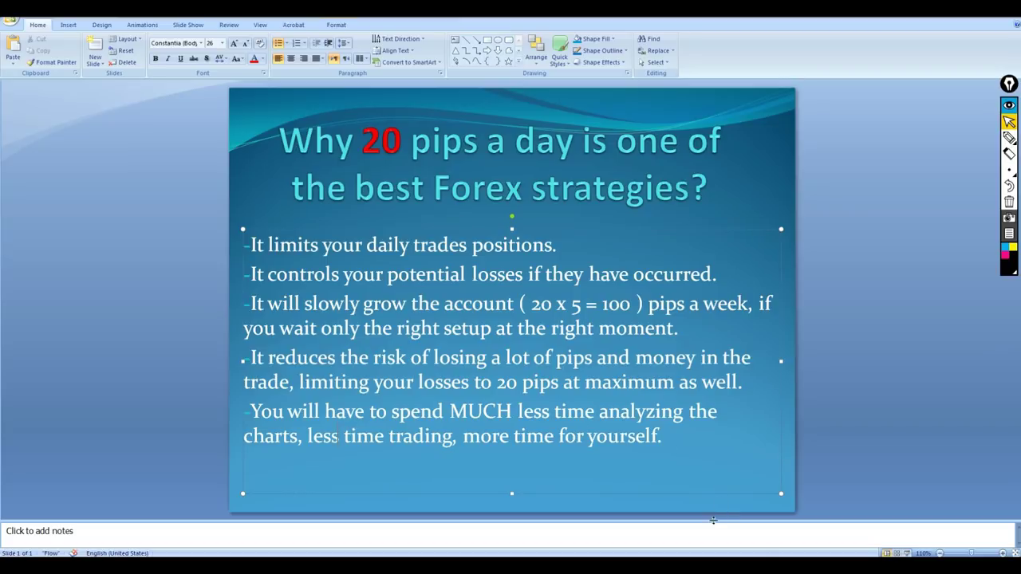
pyautogui.click(690, 508)
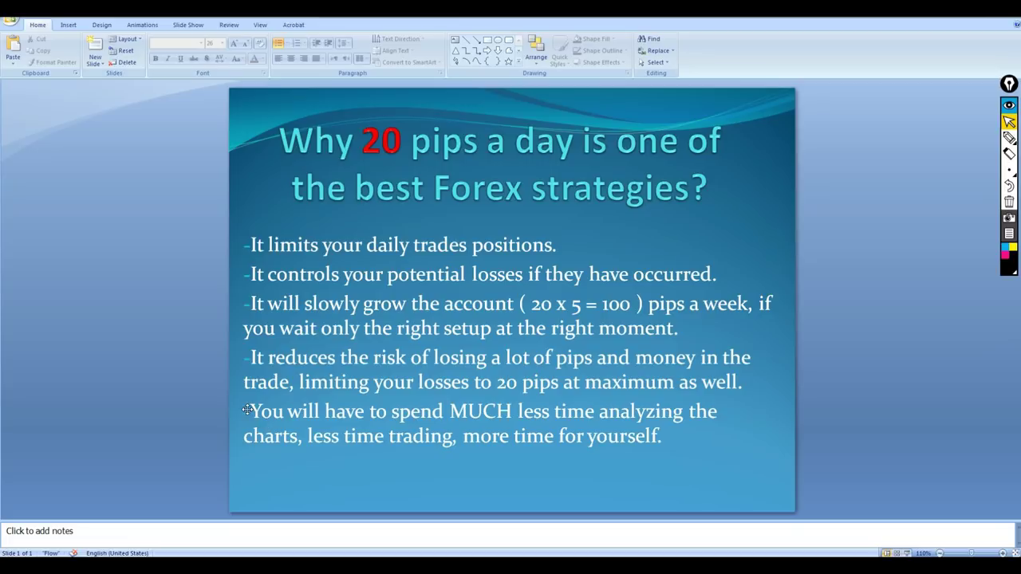
pyautogui.moveTo(252, 423); pyautogui.dragTo(658, 436)
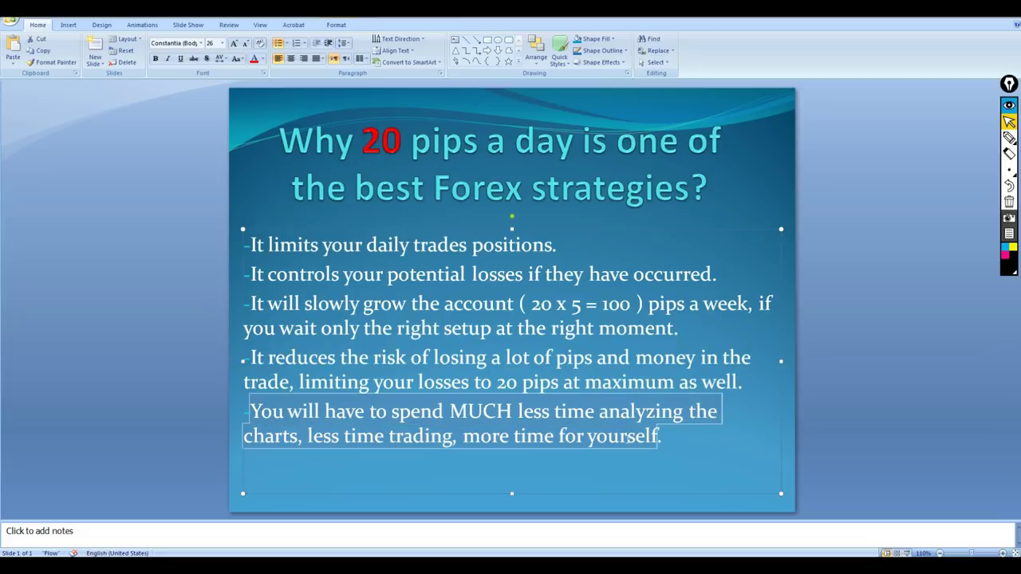
pyautogui.click(468, 451)
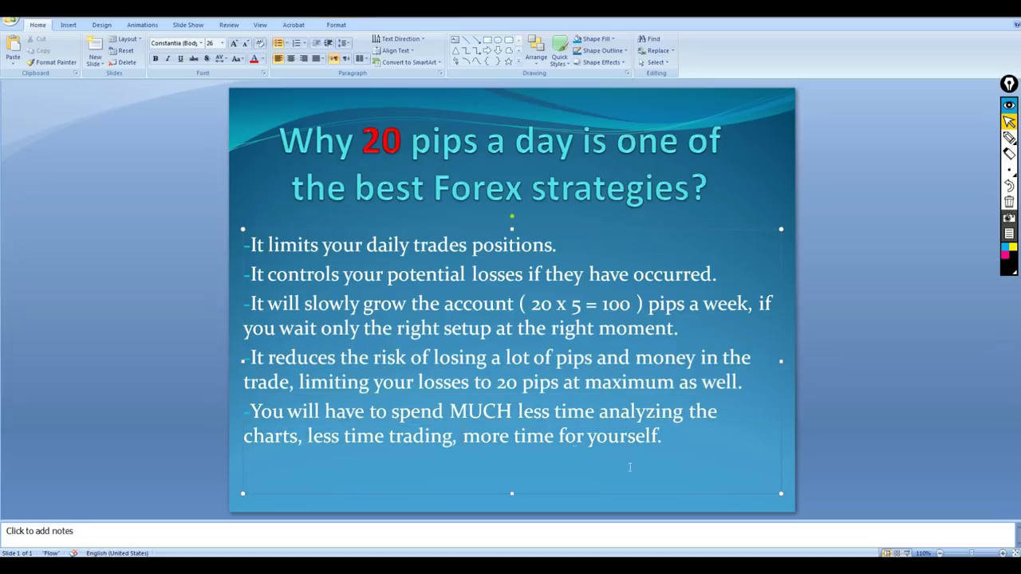
pyautogui.click(624, 514)
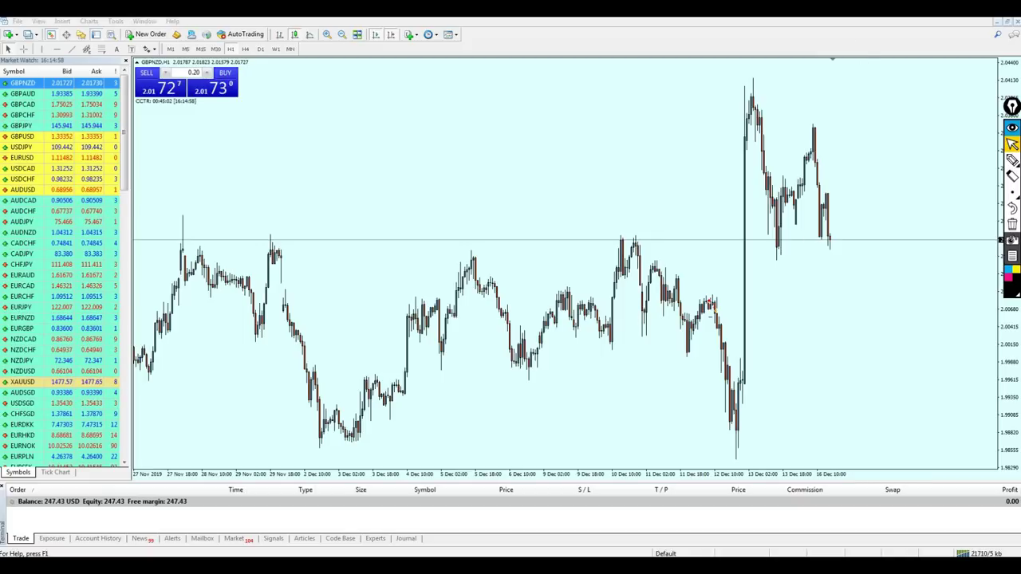
# - Set the one-click trading volume on the GBPNZD chart to 0.35
pyautogui.click(206, 74)
pyautogui.click(207, 74)
pyautogui.click(207, 73)
pyautogui.click(206, 73)
pyautogui.click(206, 74)
pyautogui.click(206, 73)
pyautogui.click(206, 73)
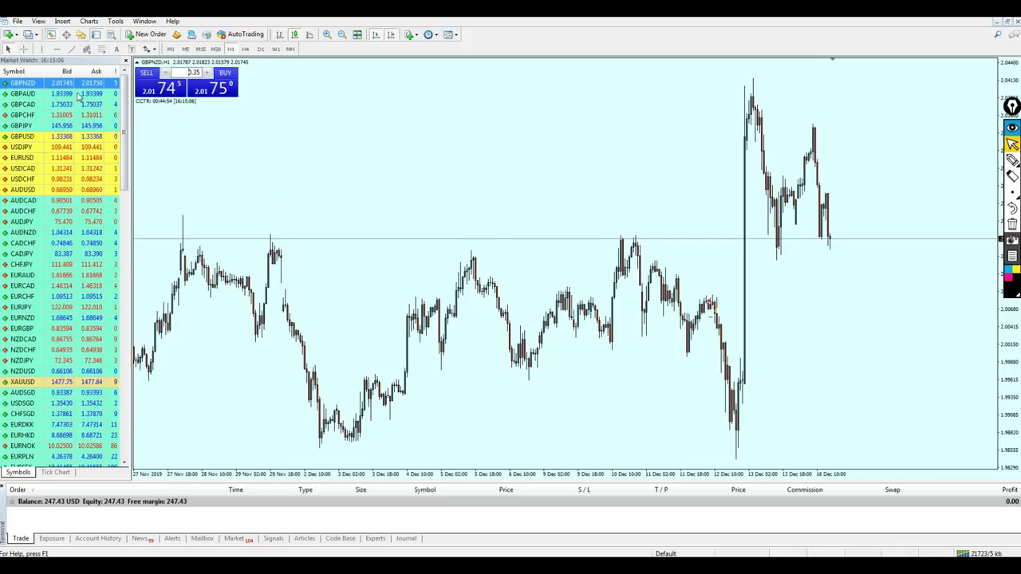
# - Load the GBPAUD chart and the GBPCAD chart in turn to compare price with their horizontal levels, enlarging the GBPCAD candles
pyautogui.moveTo(23, 93); pyautogui.dragTo(482, 152)
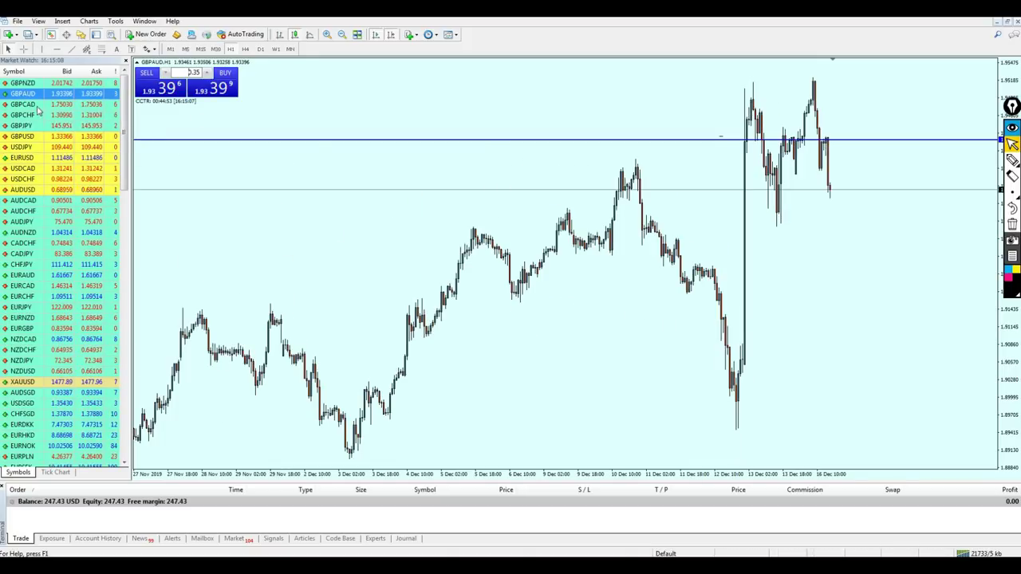
pyautogui.moveTo(23, 103); pyautogui.dragTo(341, 139)
pyautogui.moveTo(22, 115); pyautogui.dragTo(405, 152)
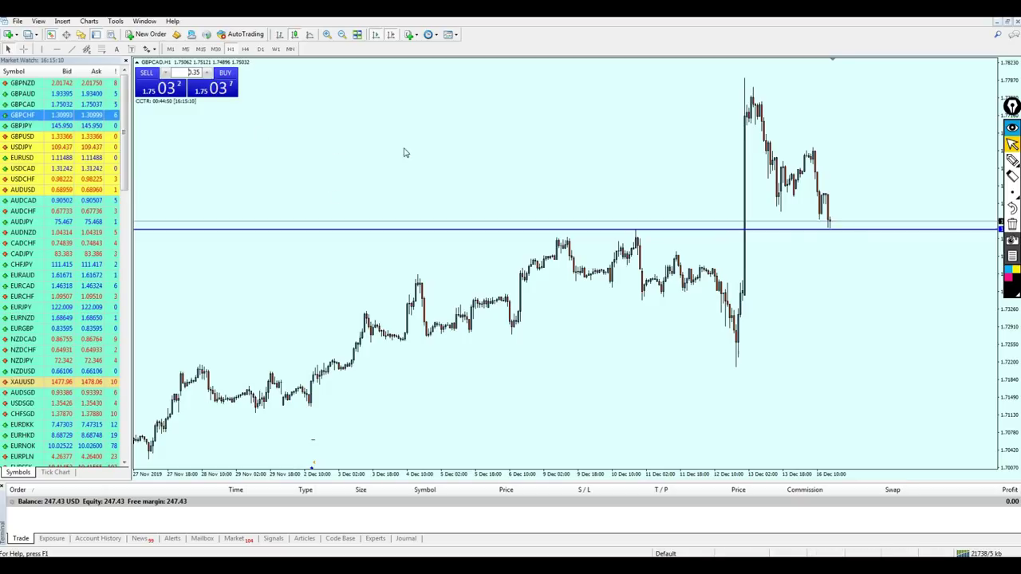
pyautogui.moveTo(23, 103); pyautogui.dragTo(452, 148)
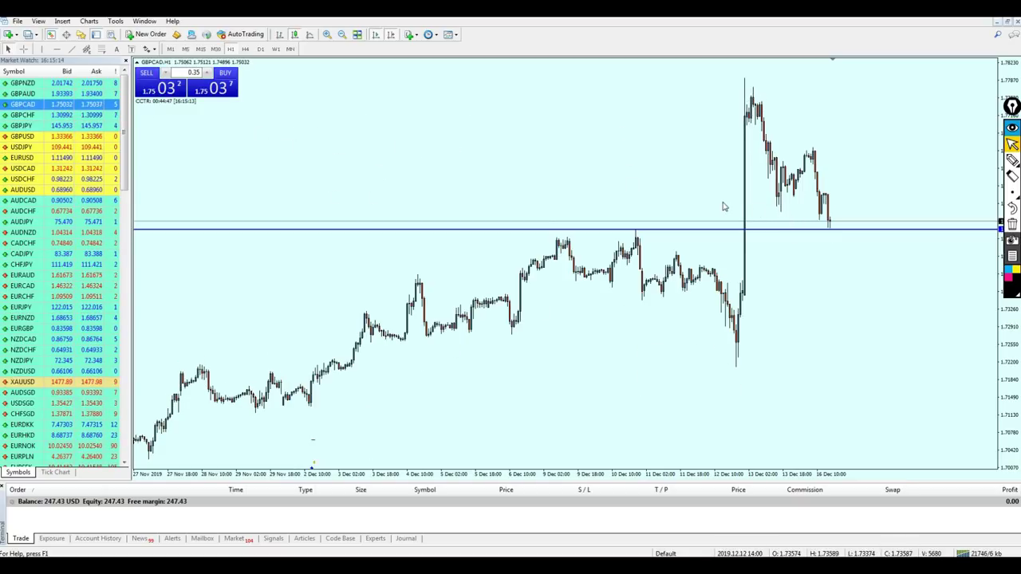
pyautogui.press('+')
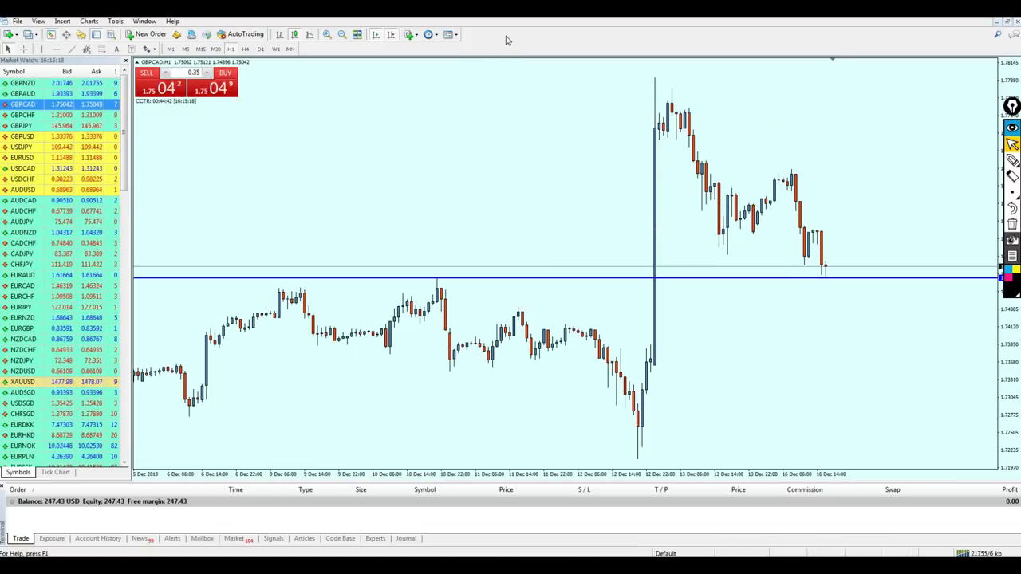
# - Circle the earlier high and the current price at GBPCAD's horizontal line, erase the circles, and inspect the level with the crosshair
pyautogui.middleClick(497, 309)
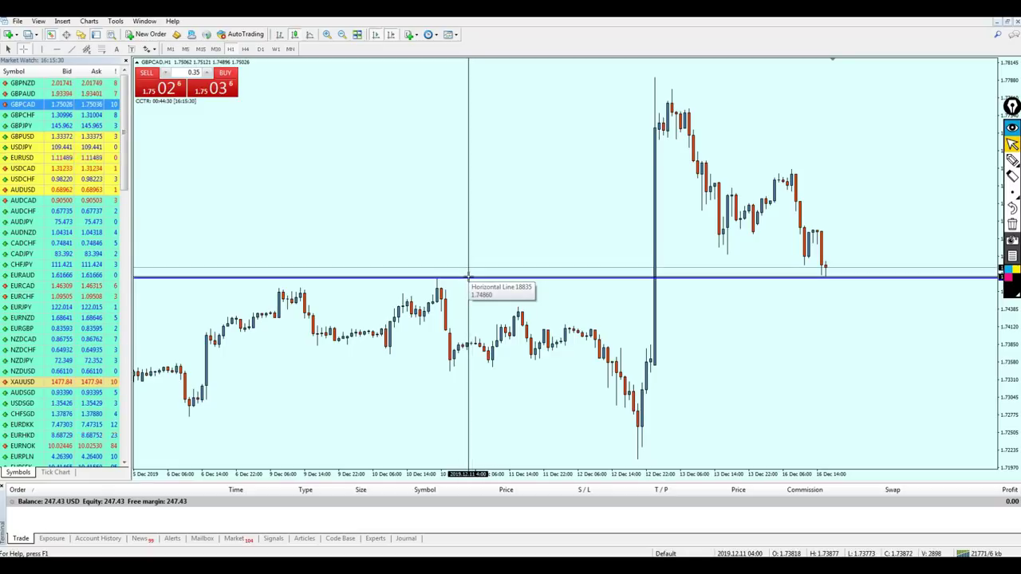
pyautogui.click(992, 156)
pyautogui.moveTo(457, 295)
pyautogui.mouseDown()
pyautogui.moveTo(459, 271)
pyautogui.moveTo(456, 293)
pyautogui.mouseUp()
pyautogui.moveTo(840, 268)
pyautogui.mouseDown()
pyautogui.moveTo(831, 285)
pyautogui.moveTo(836, 263)
pyautogui.mouseUp()
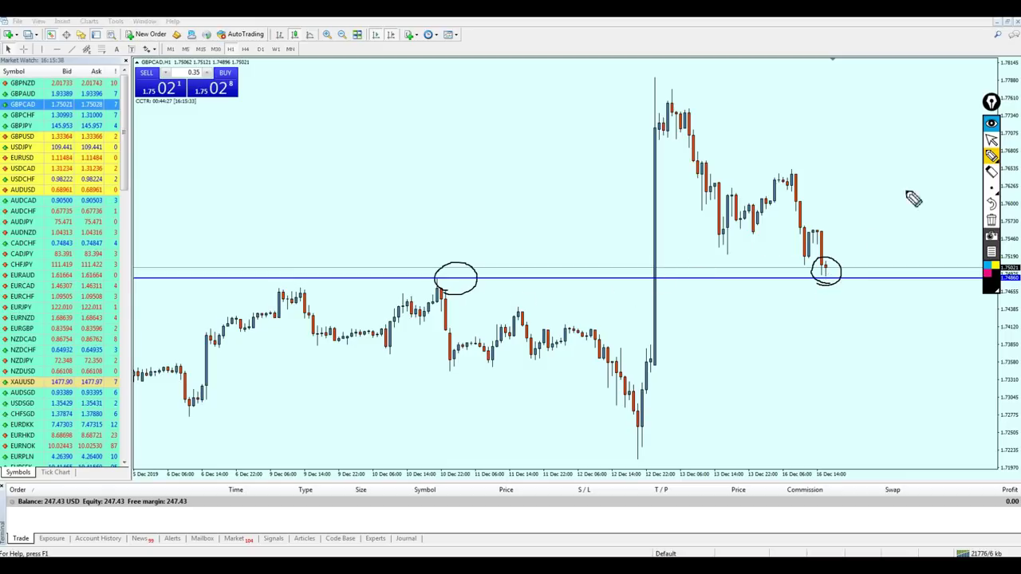
pyautogui.click(991, 139)
pyautogui.click(991, 220)
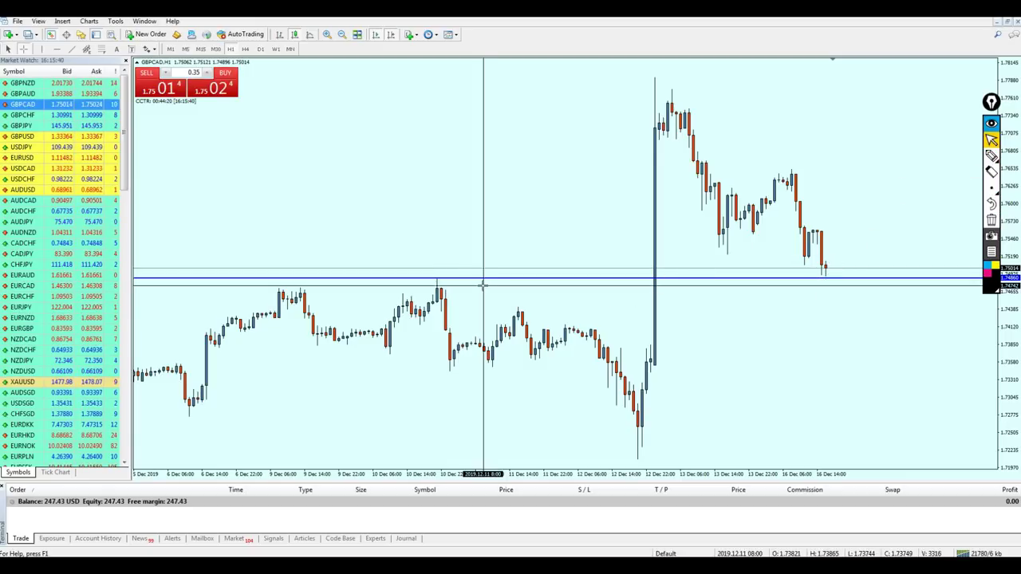
pyautogui.moveTo(481, 275); pyautogui.dragTo(481, 269)
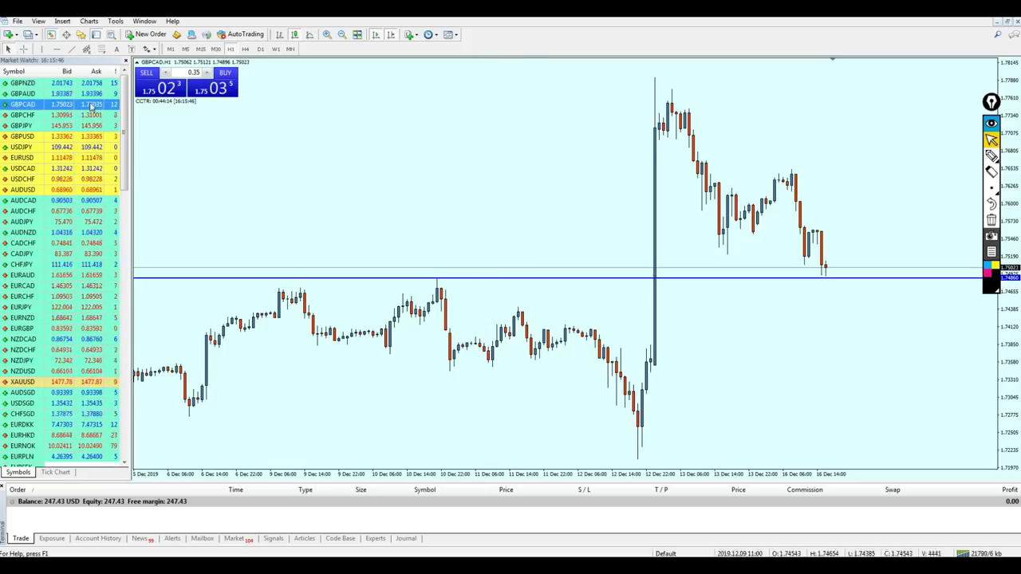
# - Browse the currency pair charts from GBPCHF down to AUDJPY, using the M30 timeframe from GBPJPY on, to look for setups
pyautogui.press('Down')
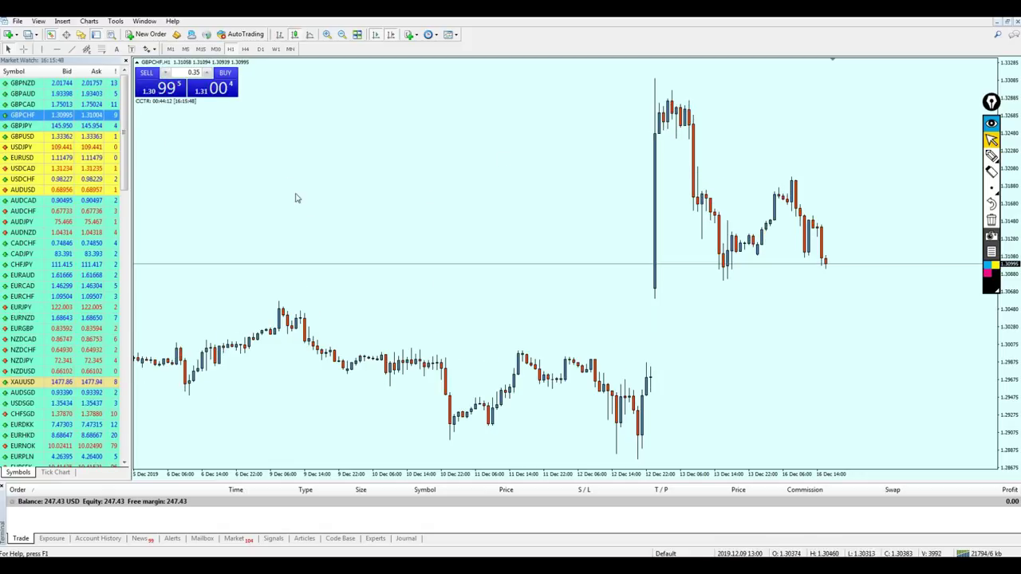
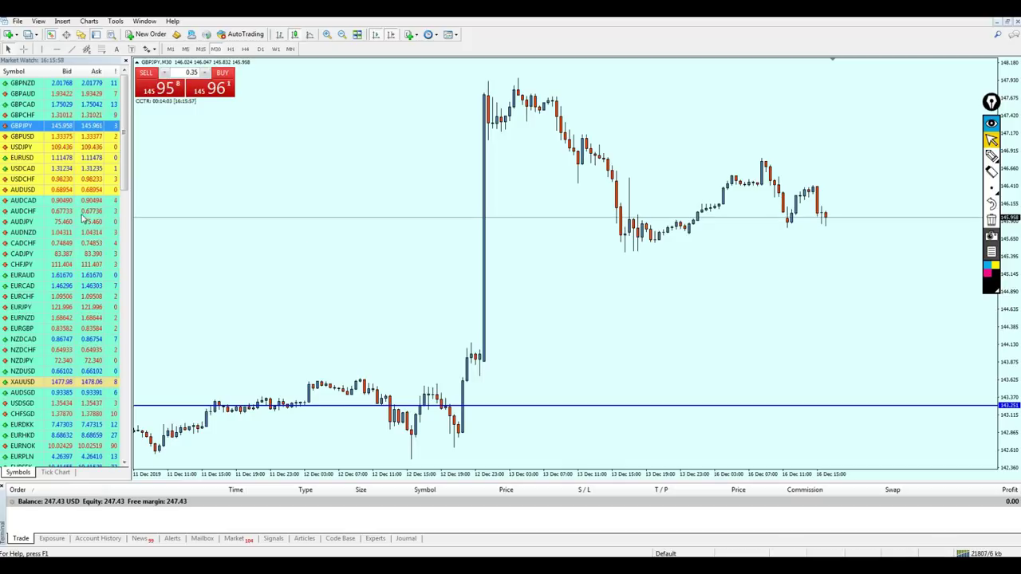
pyautogui.press('Down')
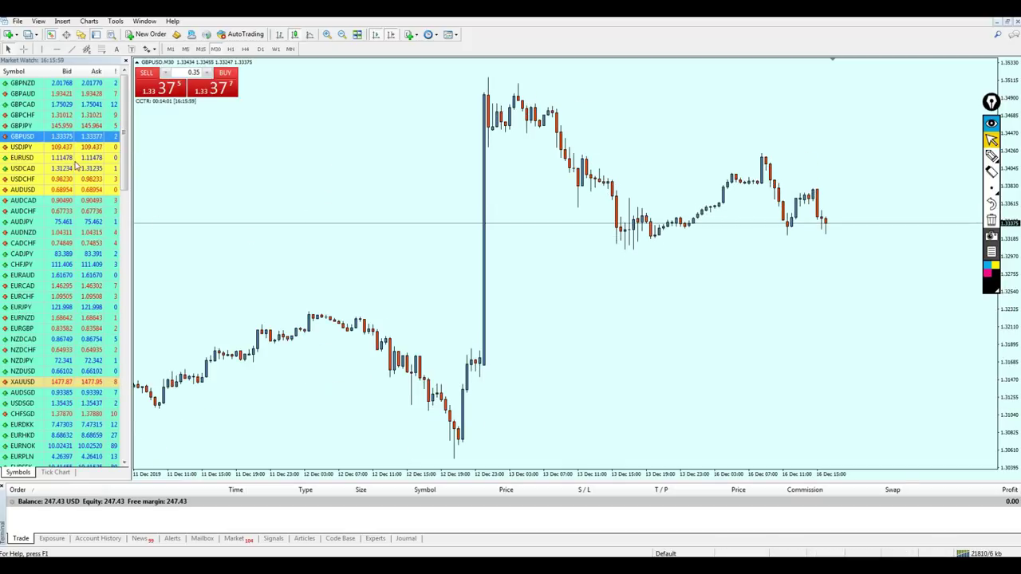
pyautogui.press('Down')
pyautogui.press('Down')
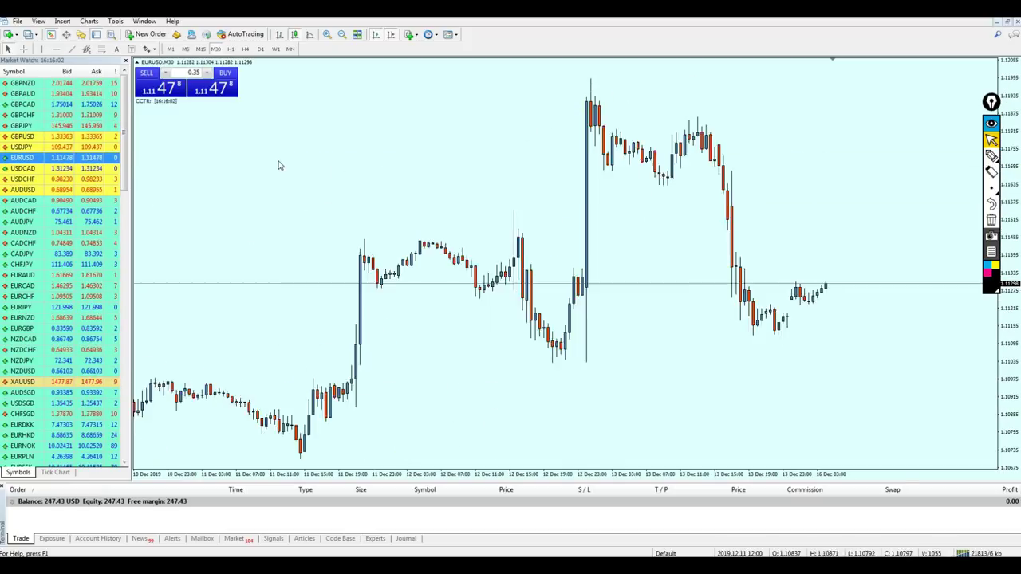
pyautogui.press('Down')
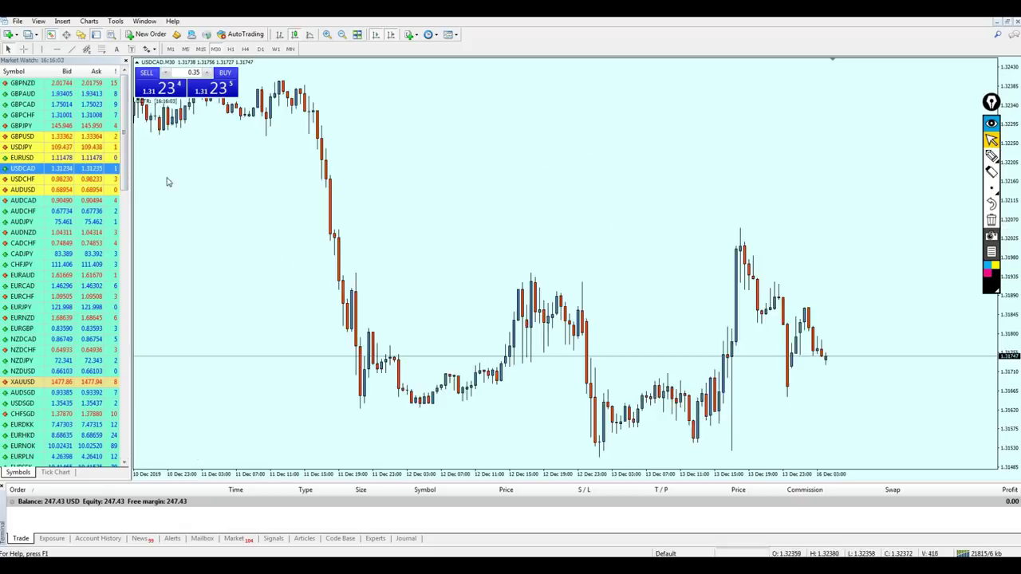
pyautogui.press('Down')
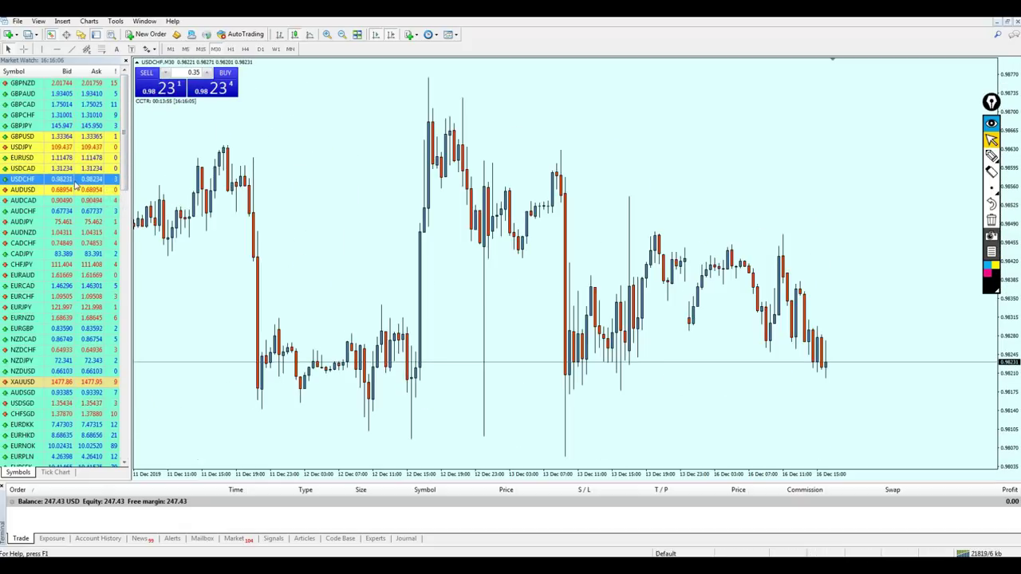
pyautogui.press('Down')
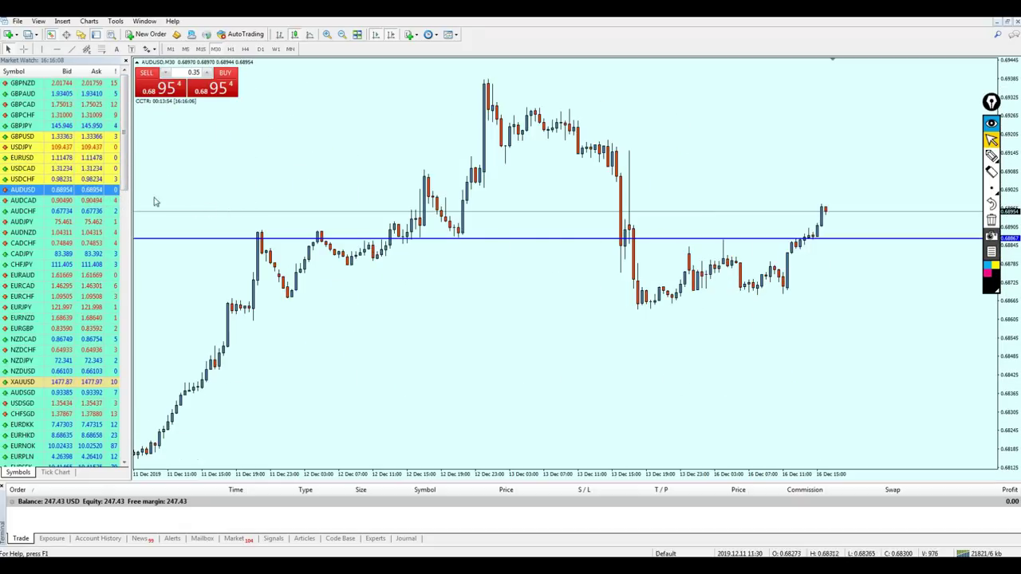
pyautogui.press('Down')
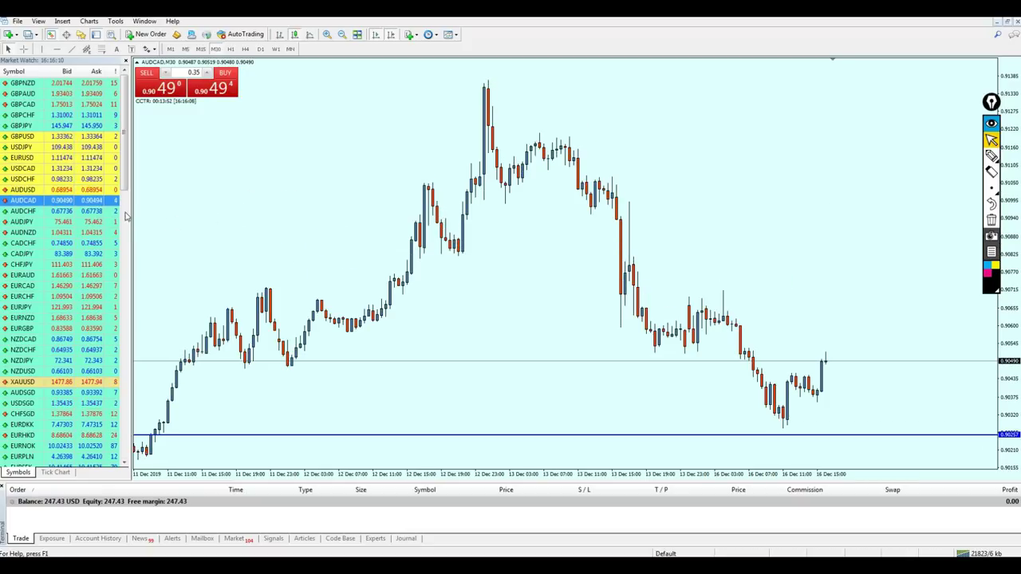
pyautogui.click(69, 222)
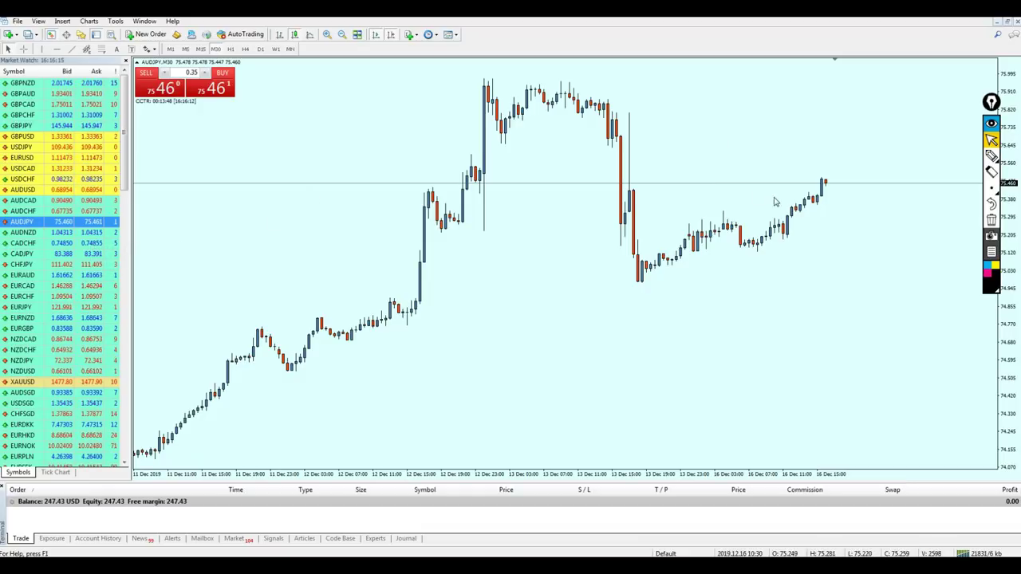
# - With the pen, circle AUDJPY's long upper-wick candle, the current price, the recent rise and the lower end of the wick
pyautogui.click(991, 157)
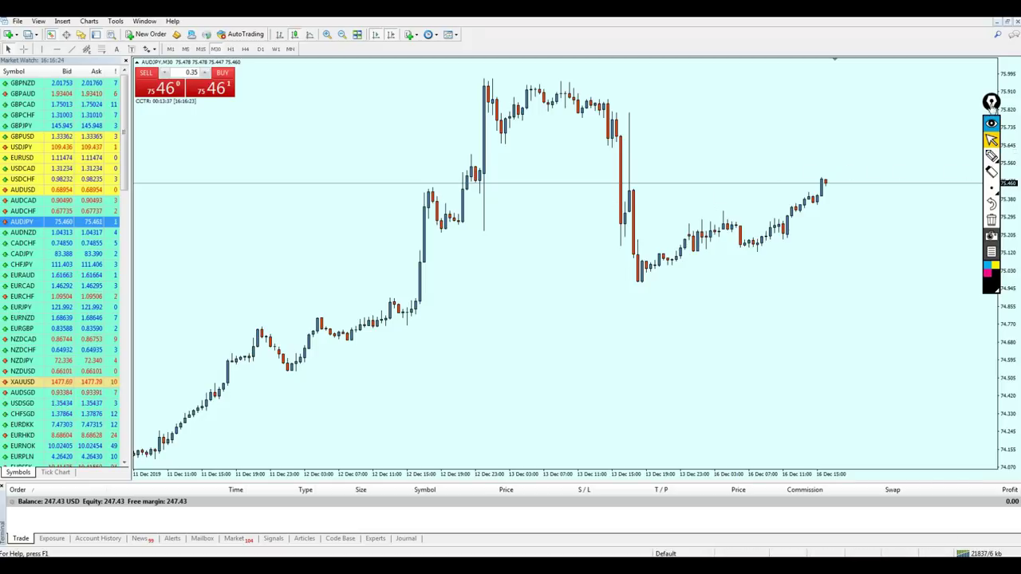
pyautogui.moveTo(991, 157); pyautogui.dragTo(987, 134)
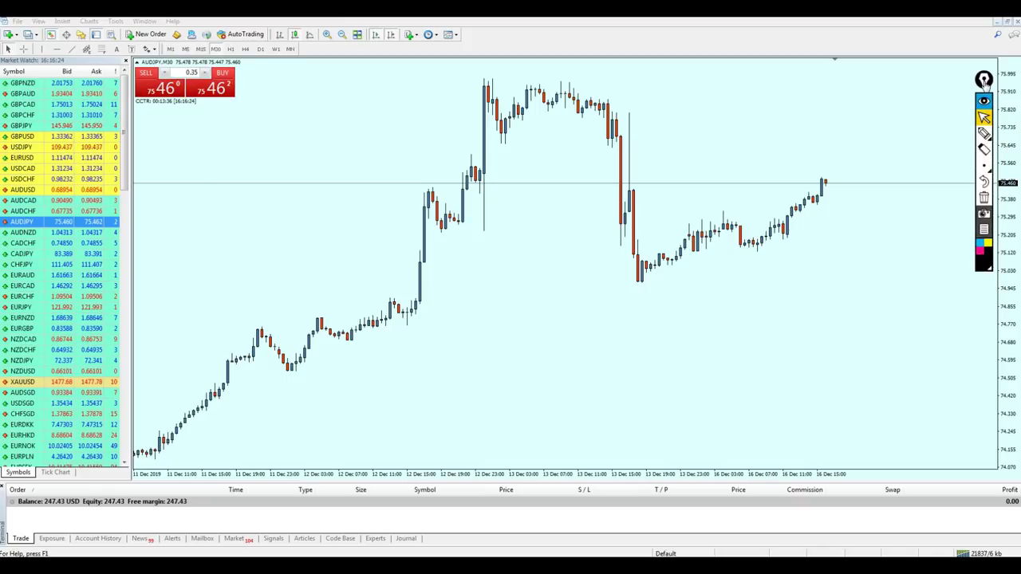
pyautogui.click(987, 135)
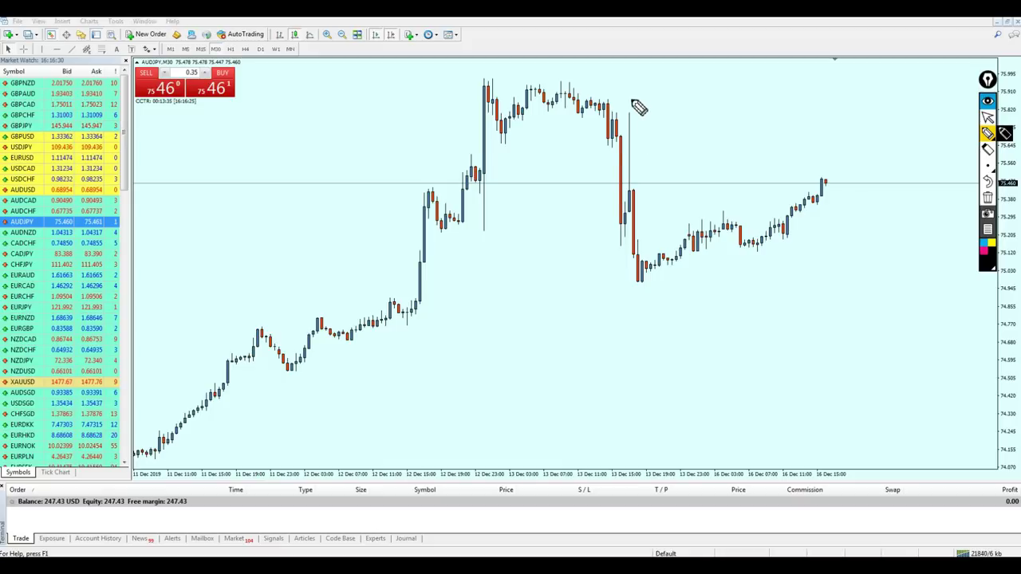
pyautogui.moveTo(630, 102)
pyautogui.mouseDown()
pyautogui.moveTo(621, 175)
pyautogui.moveTo(647, 133)
pyautogui.moveTo(629, 101)
pyautogui.mouseUp()
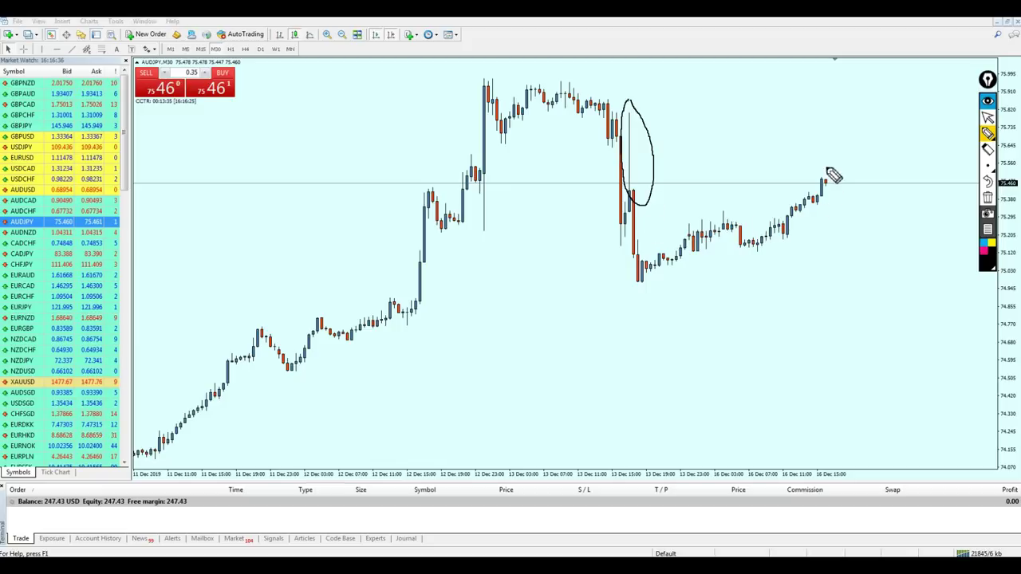
pyautogui.moveTo(833, 195); pyautogui.dragTo(831, 174)
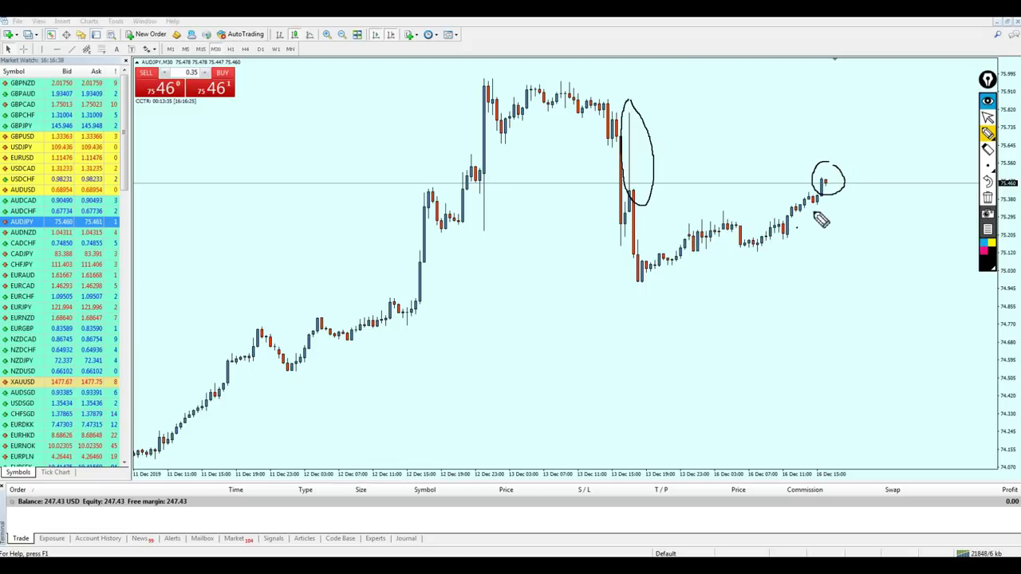
pyautogui.moveTo(822, 220)
pyautogui.mouseDown()
pyautogui.moveTo(785, 206)
pyautogui.moveTo(823, 217)
pyautogui.mouseUp()
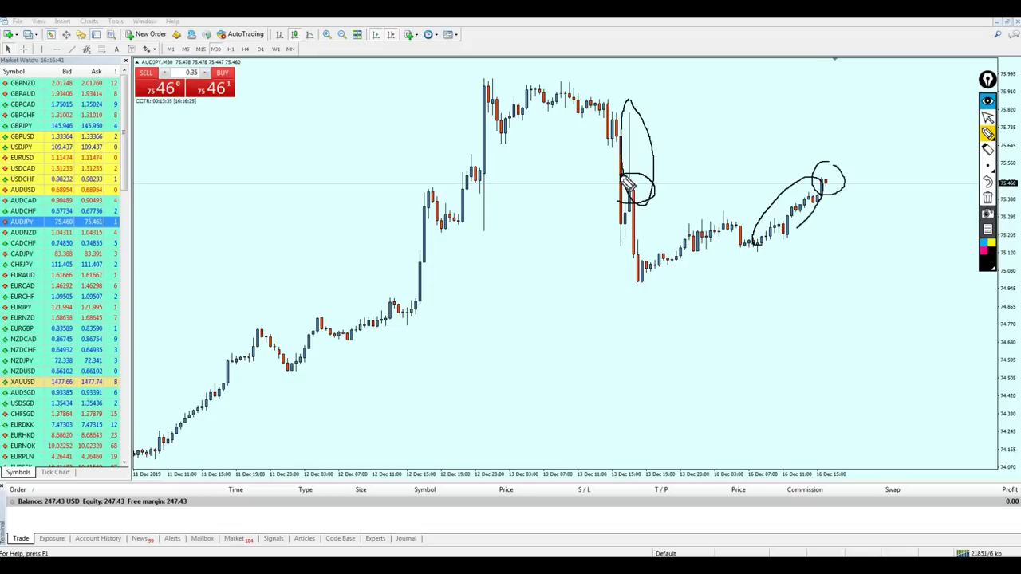
# - Draw AUDJPY's levels at the wick's base and tip as horizontal lines, add upward strokes for the expected rise, and erase all drawings
pyautogui.moveTo(635, 187)
pyautogui.mouseDown()
pyautogui.moveTo(622, 189)
pyautogui.moveTo(858, 190)
pyautogui.mouseUp()
pyautogui.click(988, 197)
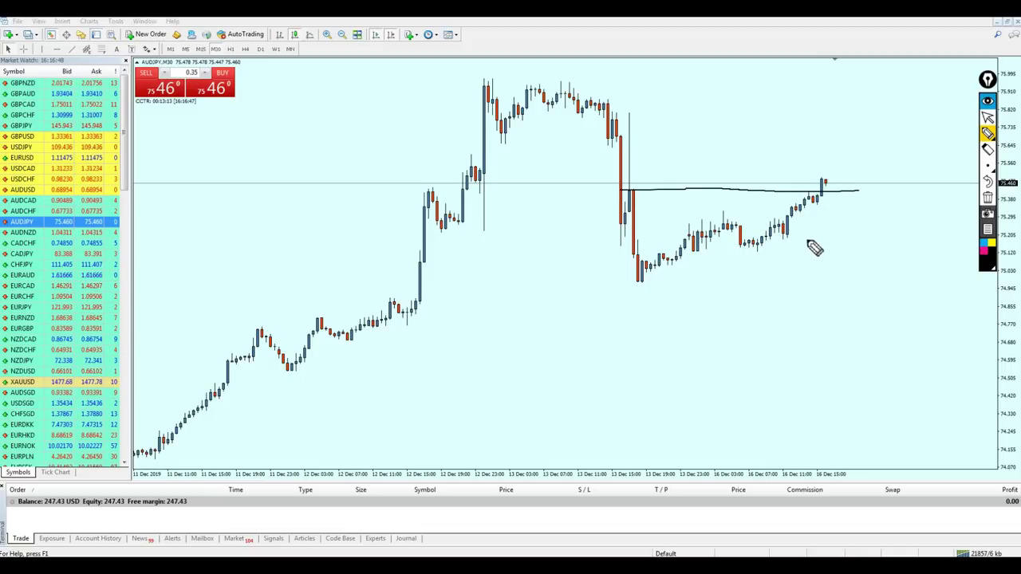
pyautogui.moveTo(807, 242); pyautogui.dragTo(812, 212)
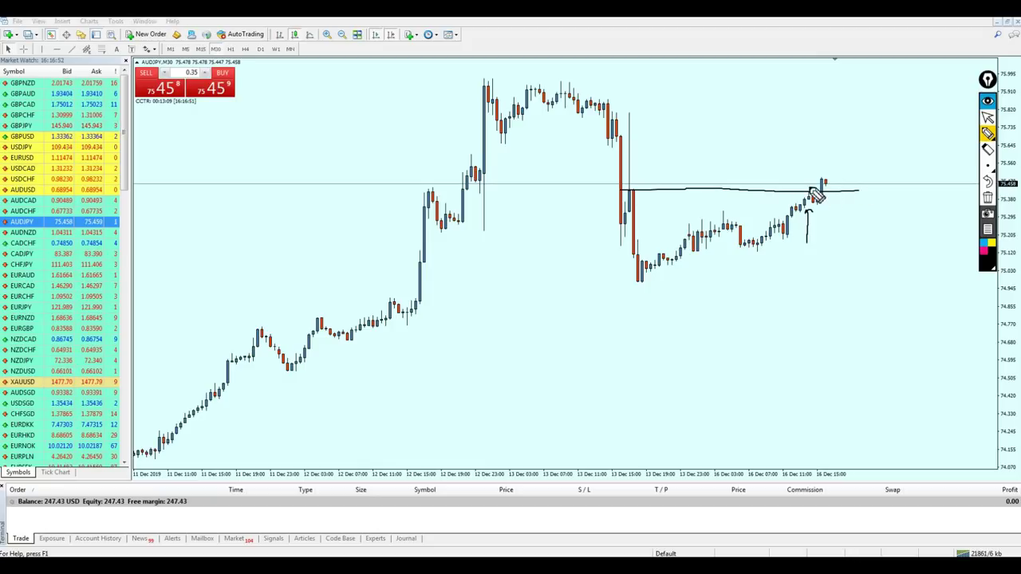
pyautogui.moveTo(825, 182); pyautogui.dragTo(844, 125)
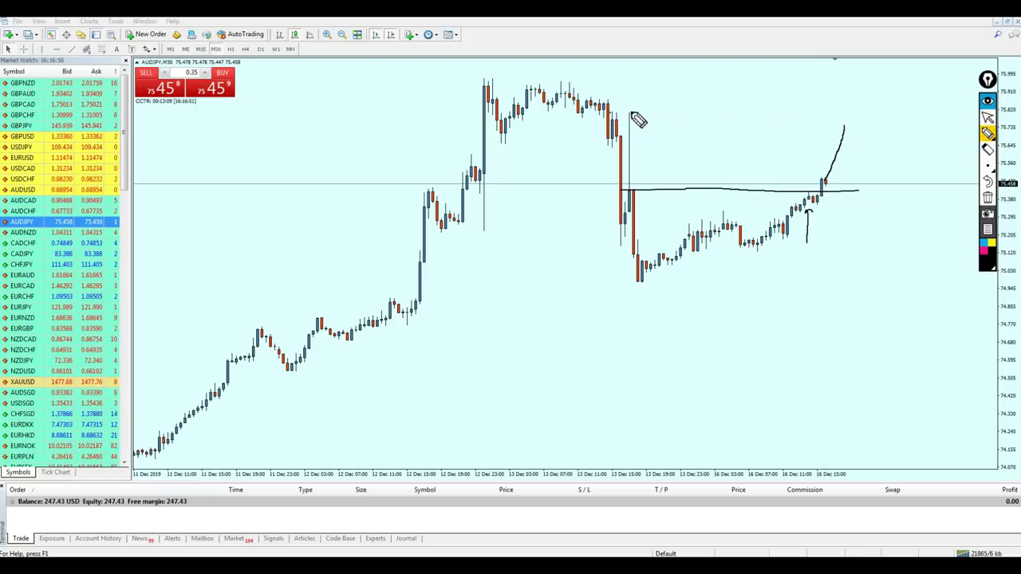
pyautogui.moveTo(632, 113); pyautogui.dragTo(873, 116)
pyautogui.click(987, 118)
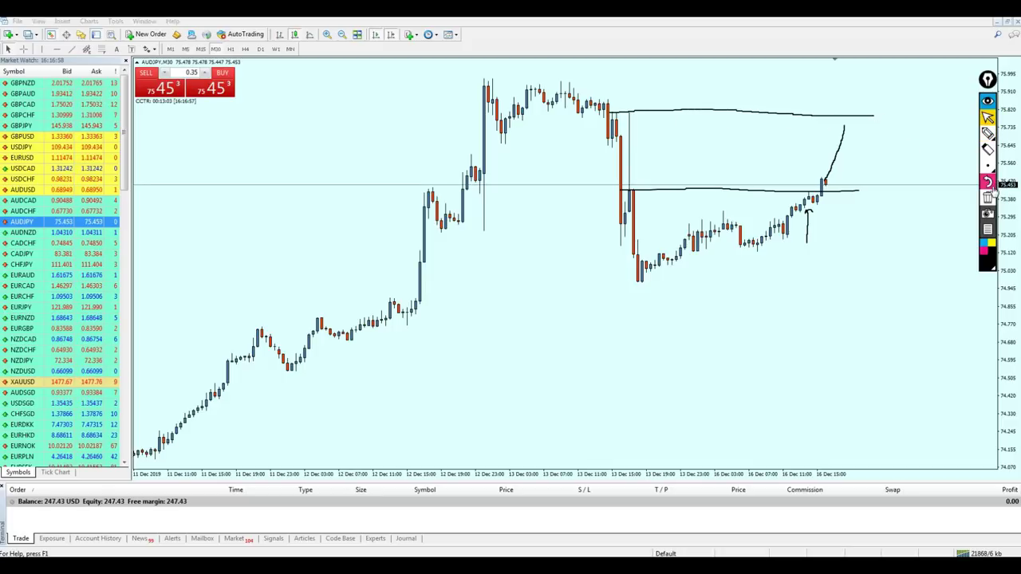
pyautogui.click(989, 195)
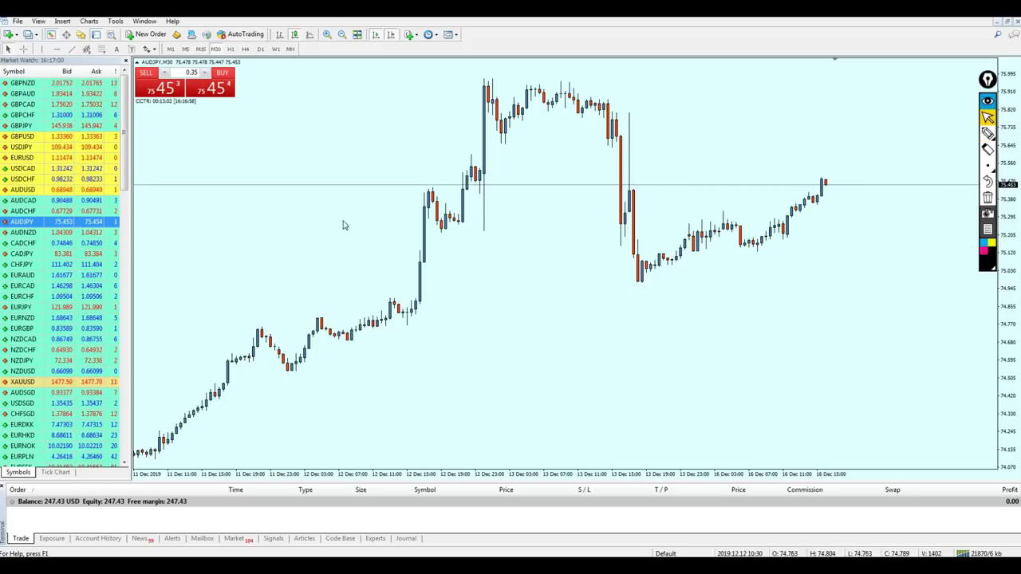
# - Load the AUDNZD chart for review
pyautogui.click(98, 232)
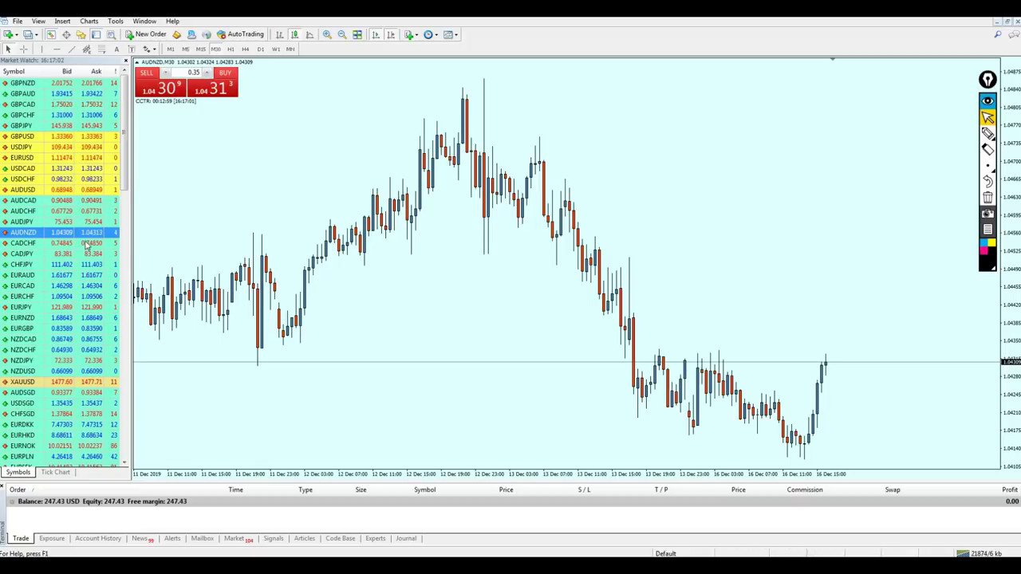
# - Browse the currency pair charts from CADCHF down to EURGBP to look for a trade setup
pyautogui.press('Down')
pyautogui.press('Down')
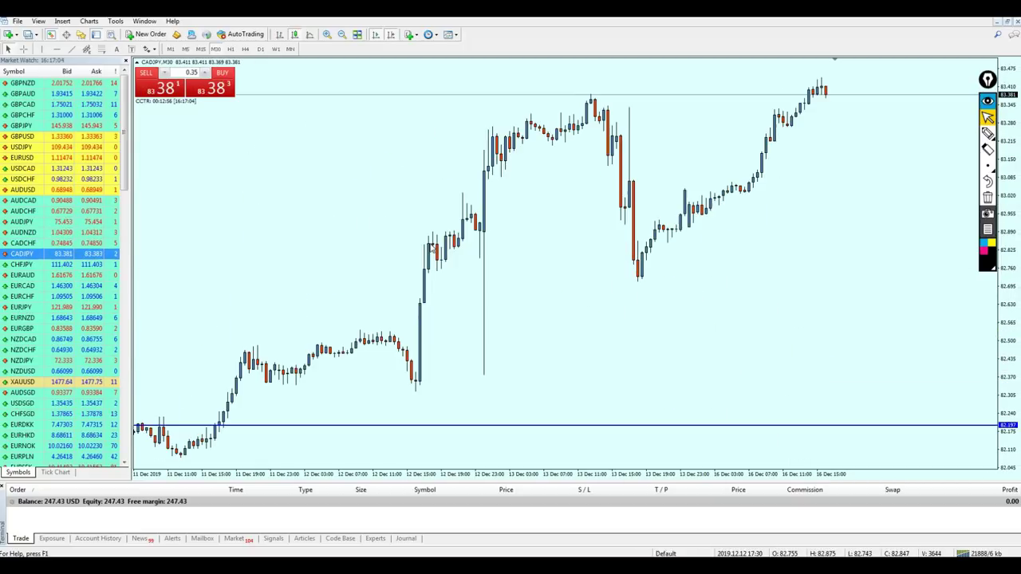
pyautogui.press('Down')
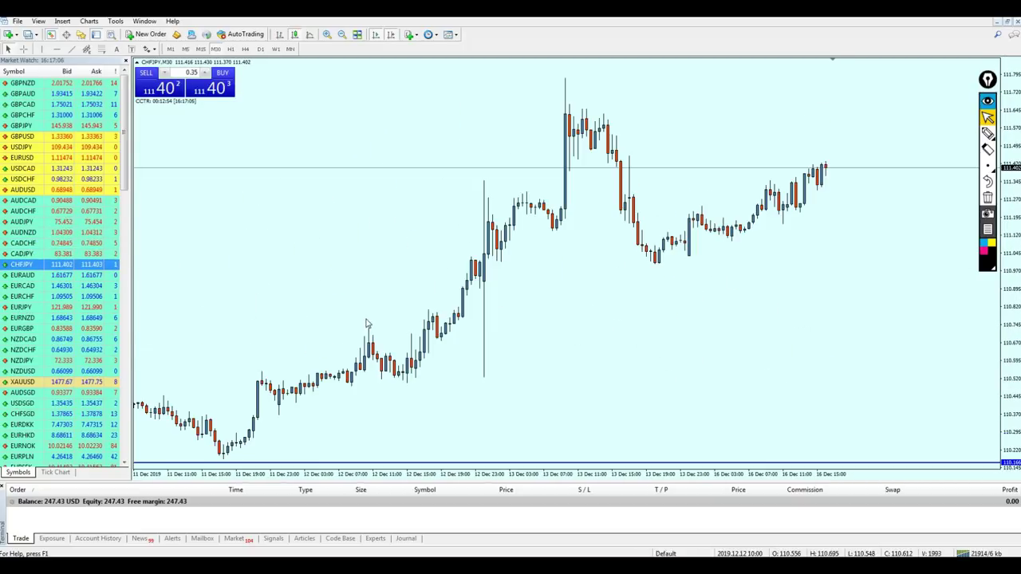
pyautogui.press('Down')
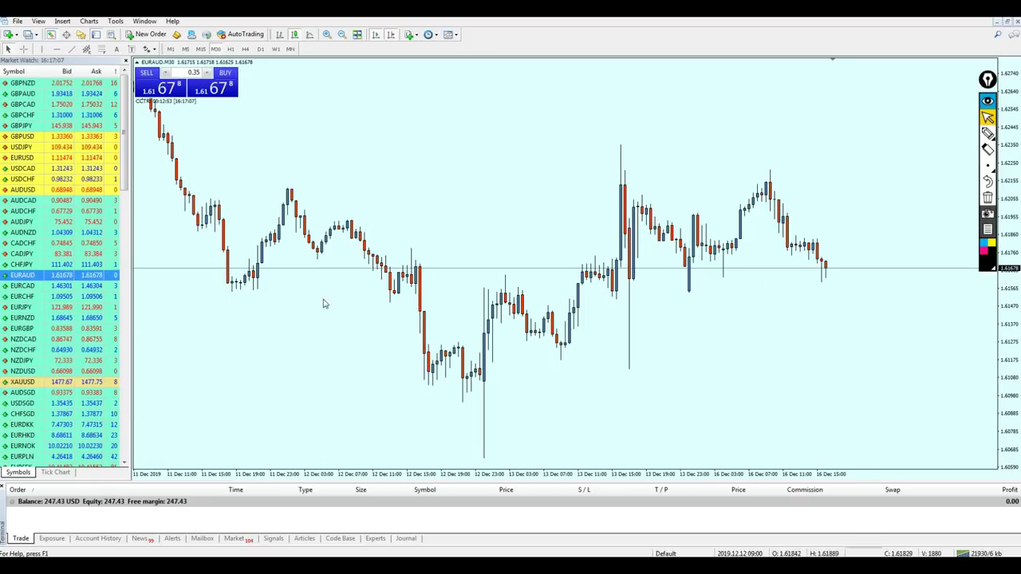
pyautogui.press('Up')
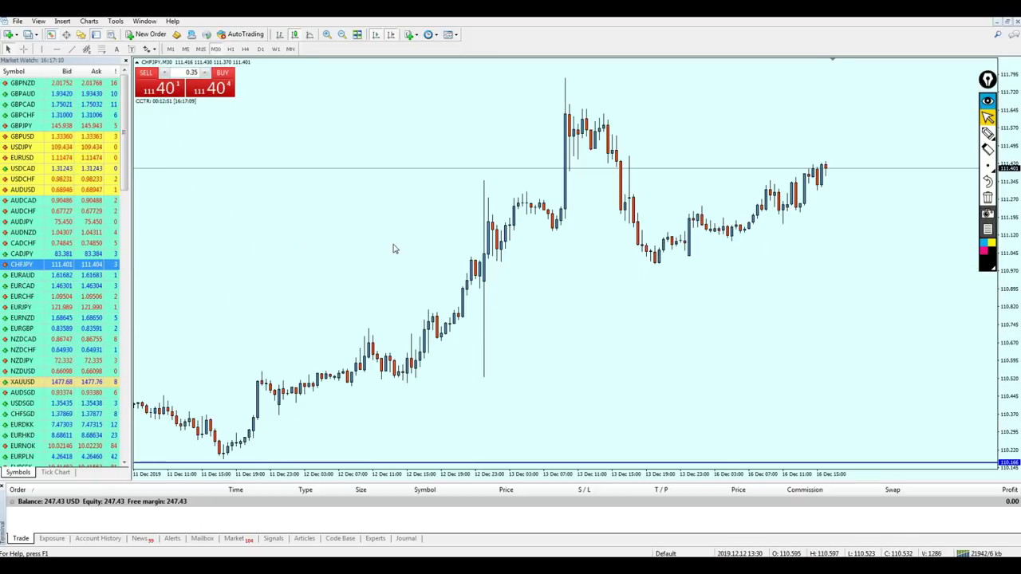
pyautogui.click(89, 285)
pyautogui.click(93, 296)
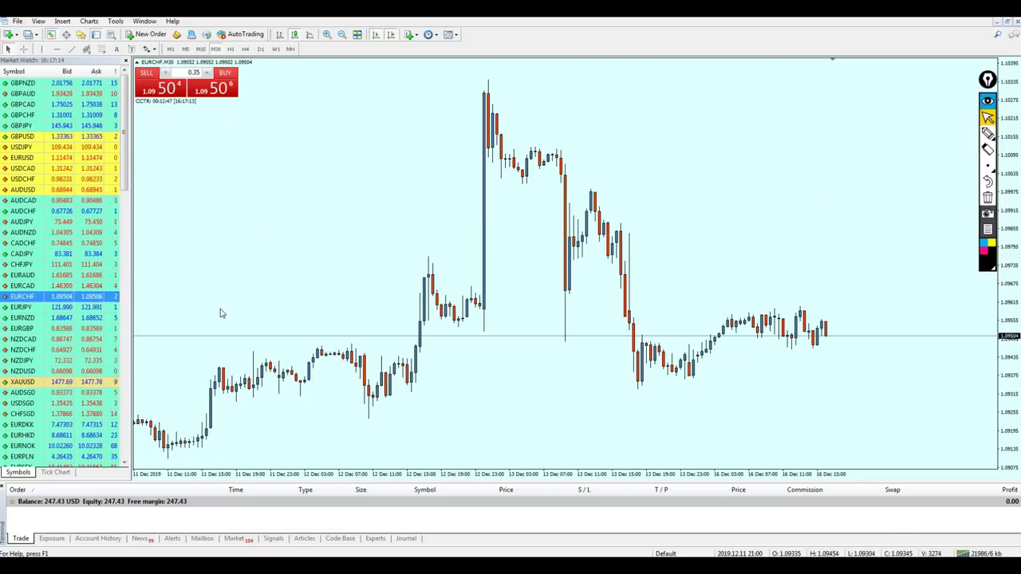
pyautogui.click(76, 309)
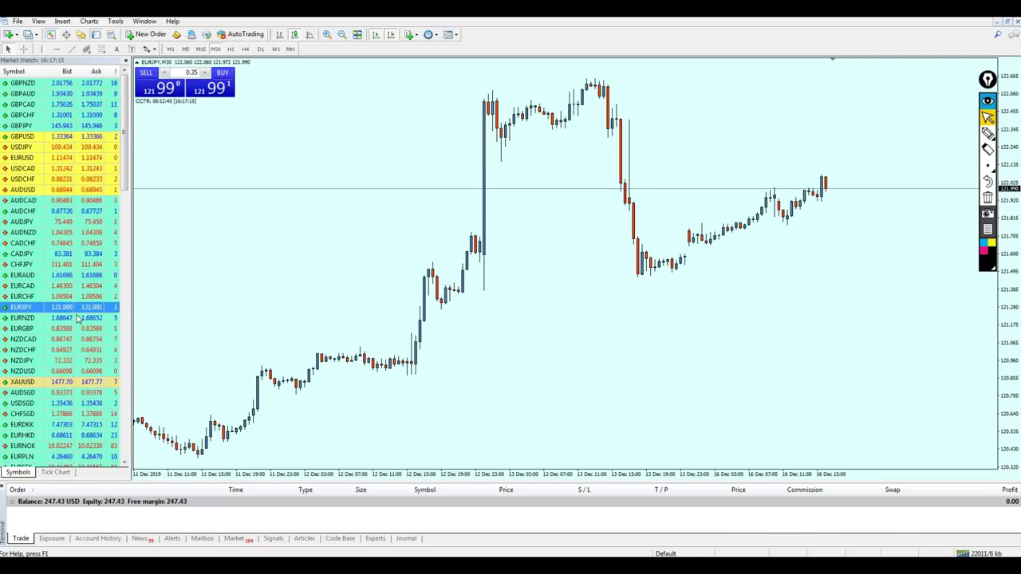
pyautogui.click(78, 319)
pyautogui.click(85, 330)
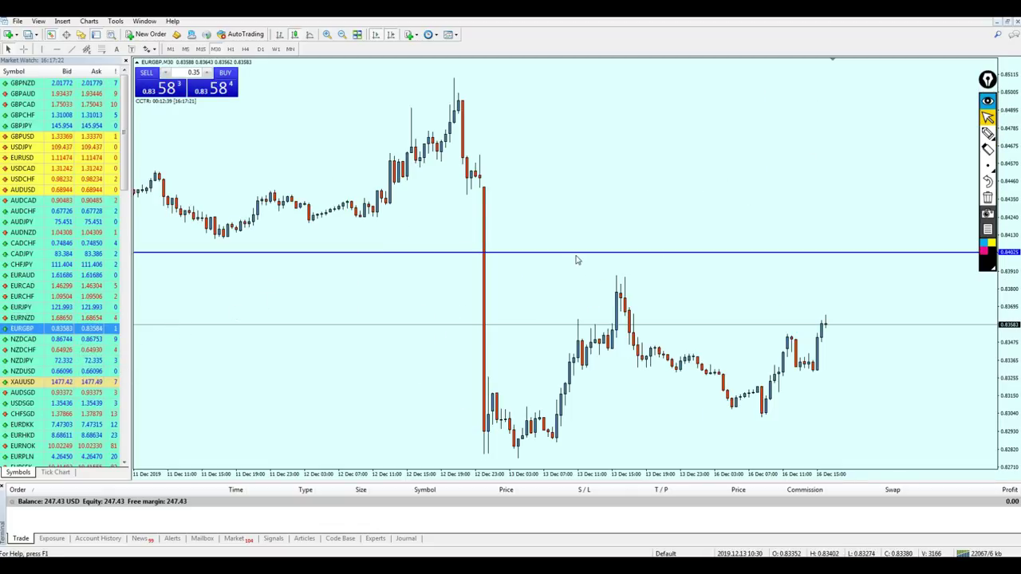
# - Move EURGBP's horizontal level line to 0.83590 and open a 0.35-lot sell at market
pyautogui.moveTo(576, 259); pyautogui.dragTo(556, 328)
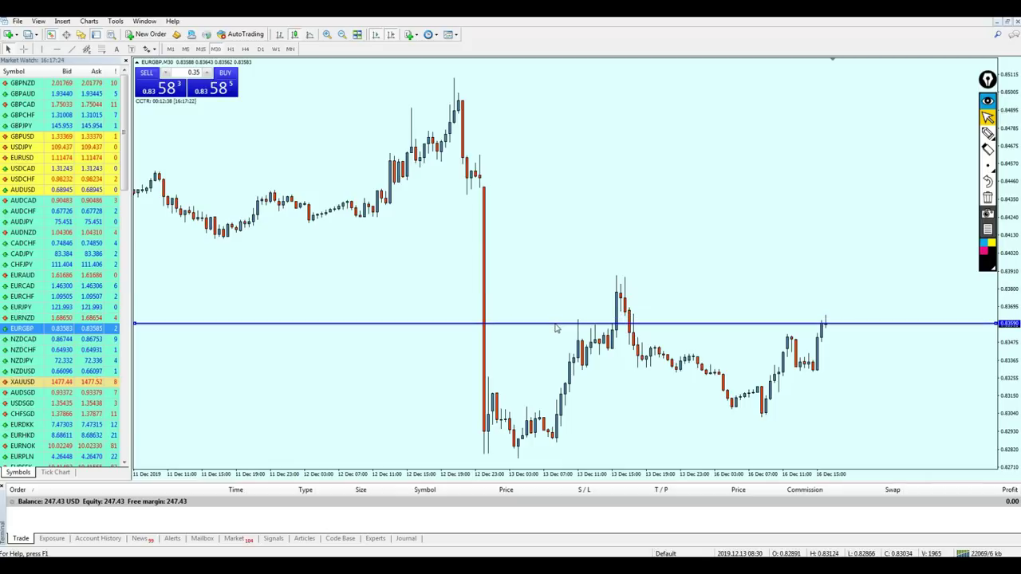
pyautogui.click(165, 91)
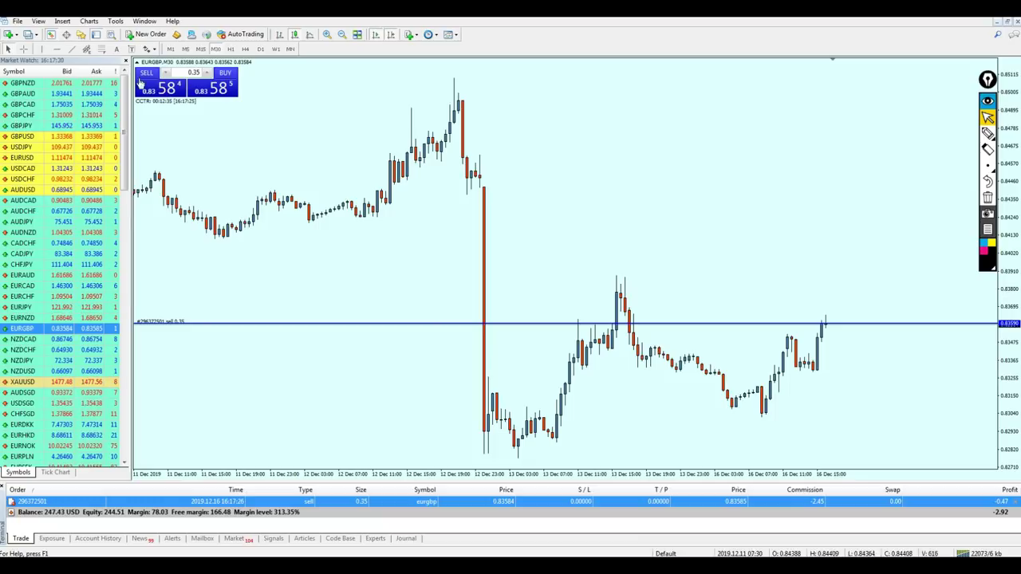
# - With the pen, mark EURGBP's earlier highs at the level with arrows, a circle and an R, trace the 13 December peak, and erase all drawings
pyautogui.click(987, 134)
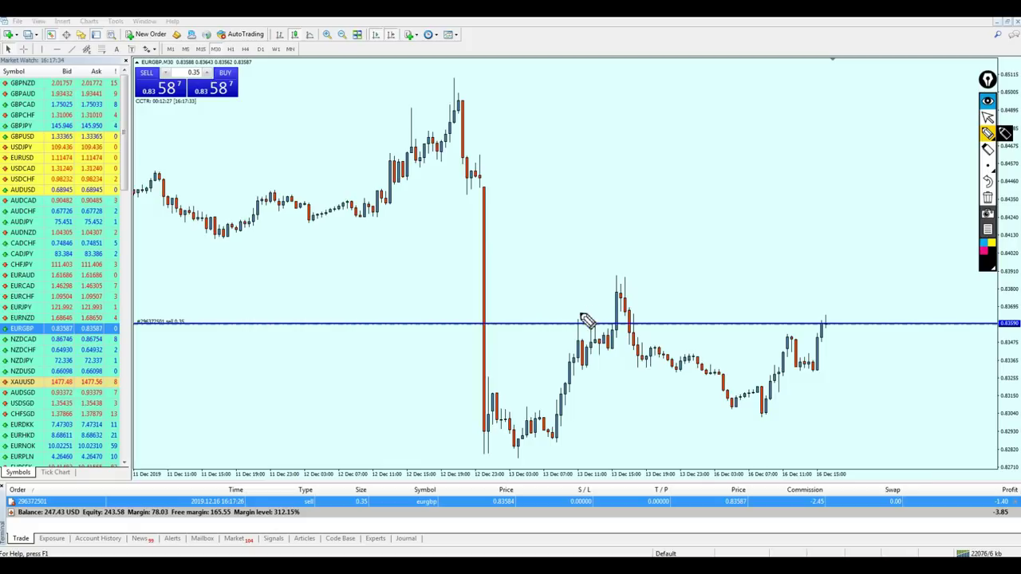
pyautogui.moveTo(562, 277)
pyautogui.mouseDown()
pyautogui.moveTo(575, 315)
pyautogui.moveTo(600, 316)
pyautogui.mouseUp()
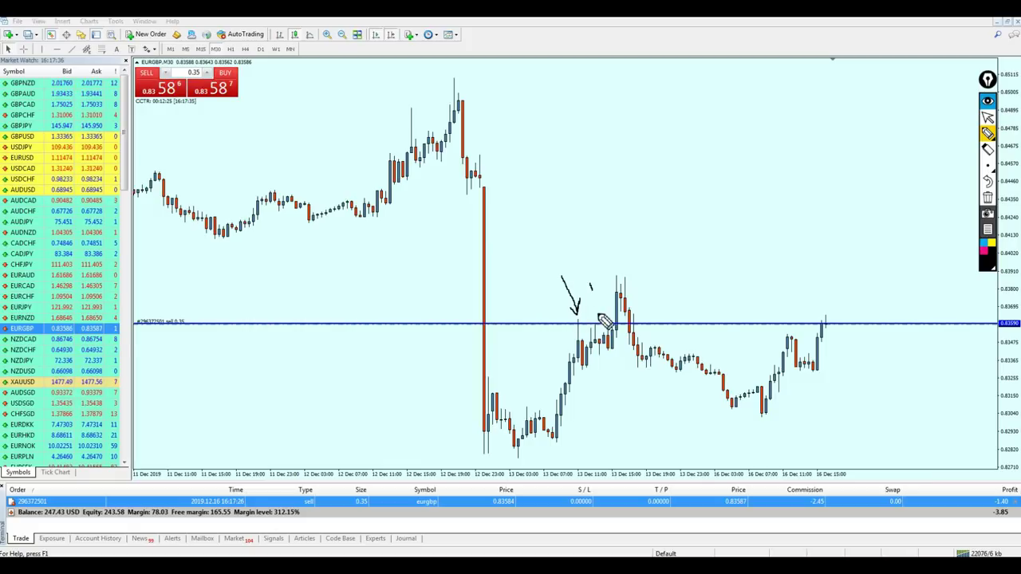
pyautogui.moveTo(604, 281)
pyautogui.mouseDown()
pyautogui.moveTo(609, 317)
pyautogui.moveTo(638, 312)
pyautogui.moveTo(568, 320)
pyautogui.mouseUp()
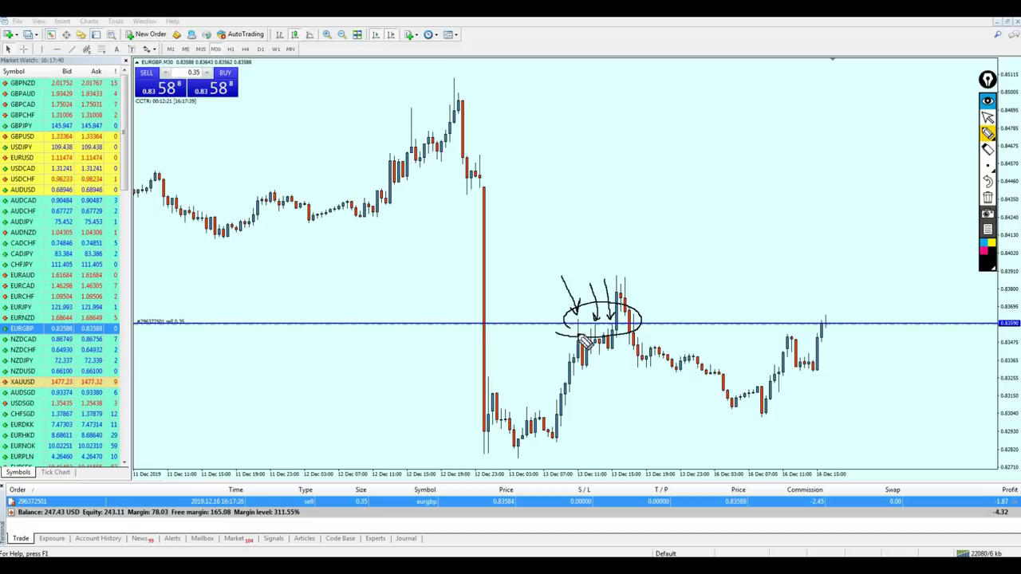
pyautogui.moveTo(574, 265)
pyautogui.mouseDown()
pyautogui.moveTo(571, 231)
pyautogui.moveTo(594, 259)
pyautogui.mouseUp()
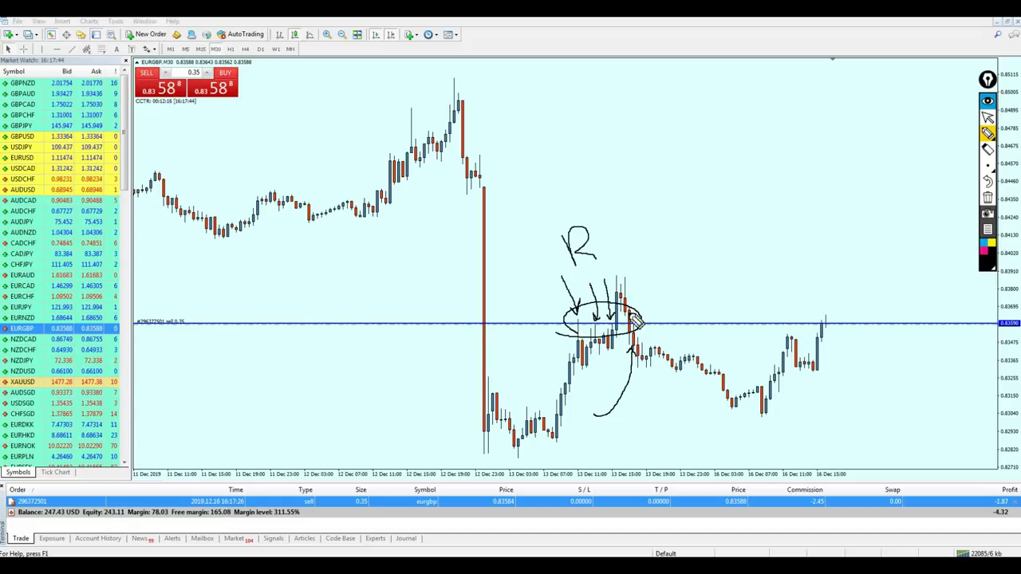
pyautogui.moveTo(613, 349)
pyautogui.mouseDown()
pyautogui.moveTo(631, 316)
pyautogui.moveTo(622, 316)
pyautogui.moveTo(622, 387)
pyautogui.mouseUp()
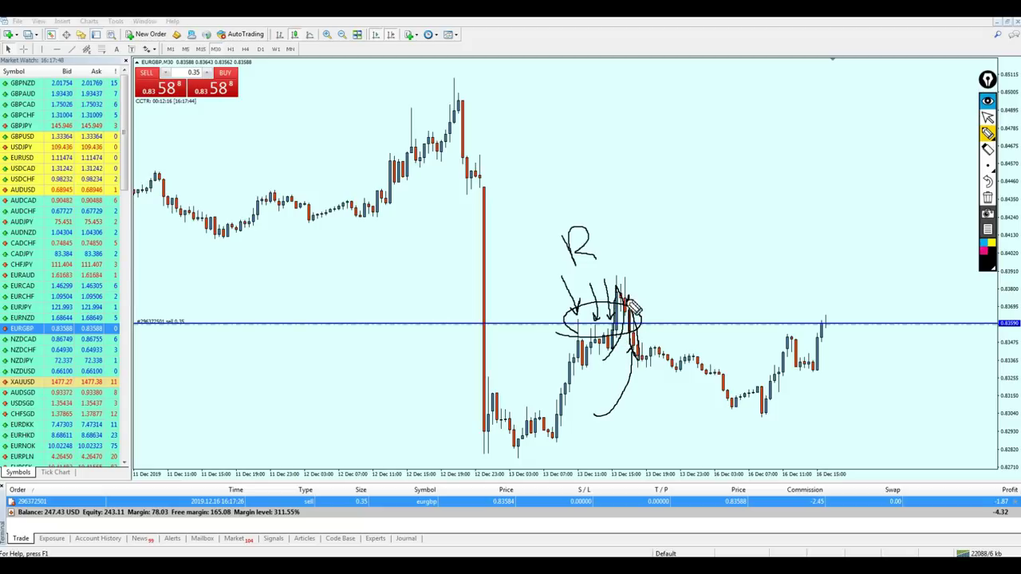
pyautogui.click(986, 209)
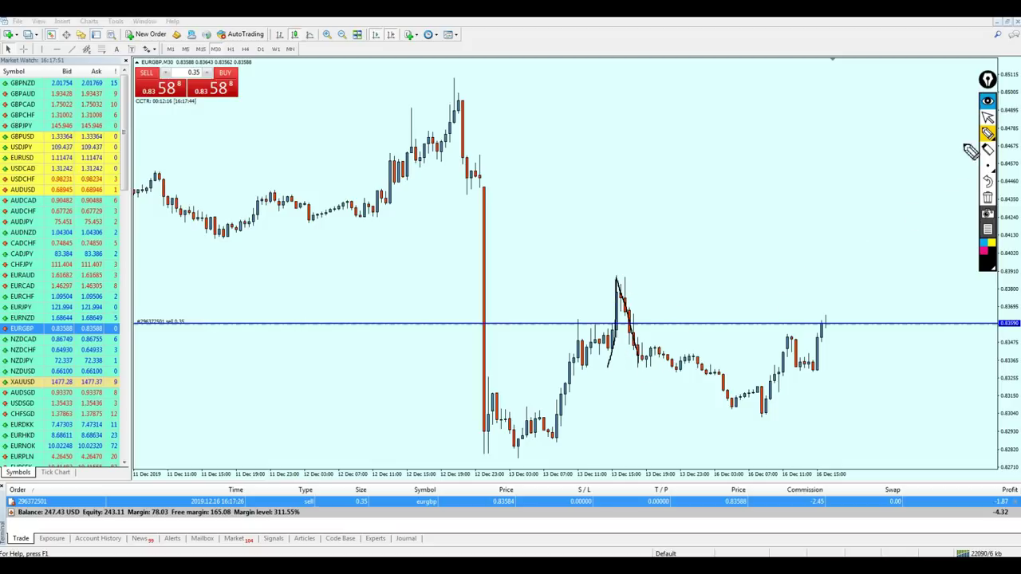
pyautogui.click(987, 117)
pyautogui.click(988, 197)
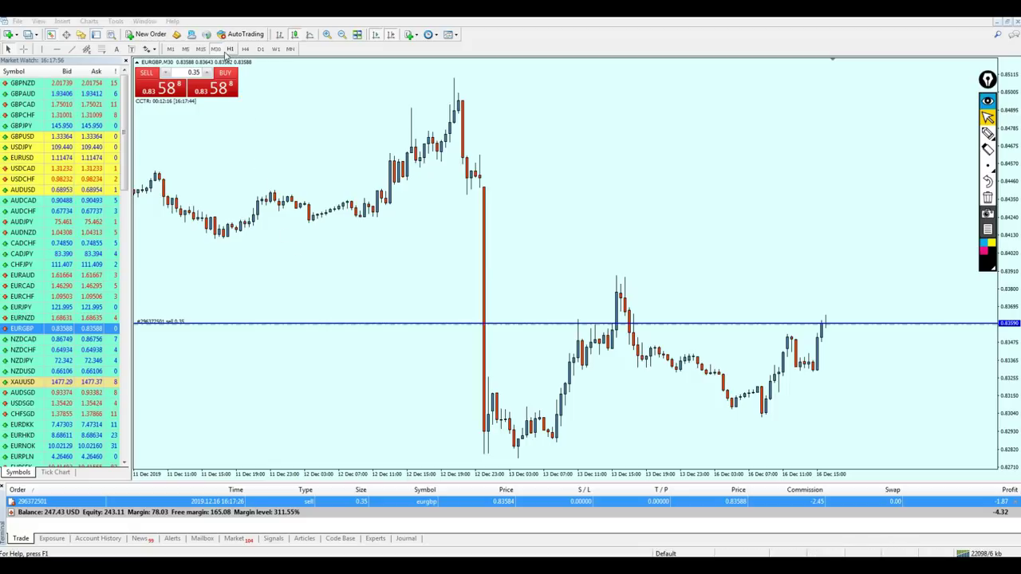
# - Switch EURGBP to H1, circle the earlier highs and the current price at the level, and link them with an arc and arrows
pyautogui.click(230, 49)
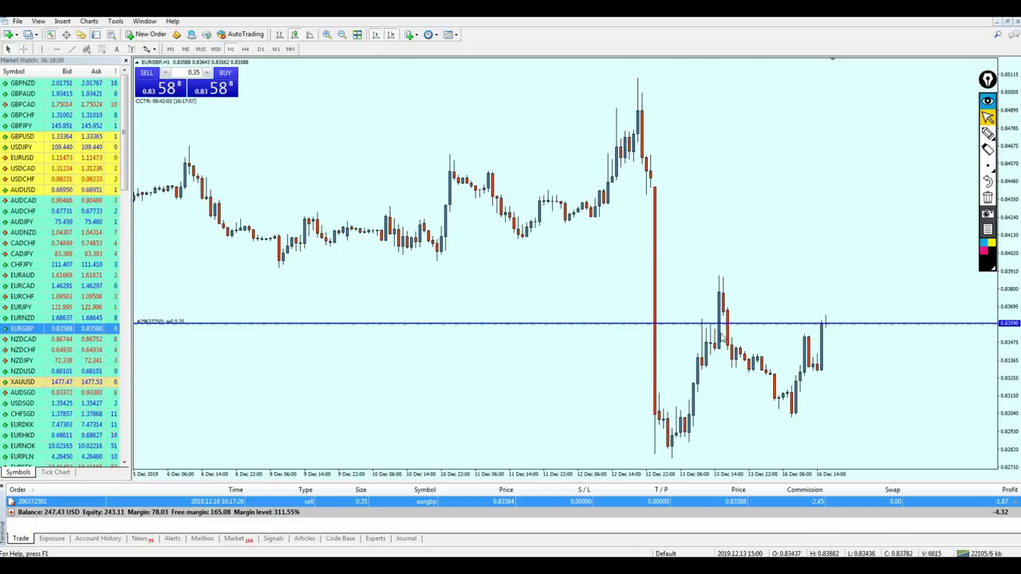
pyautogui.click(987, 133)
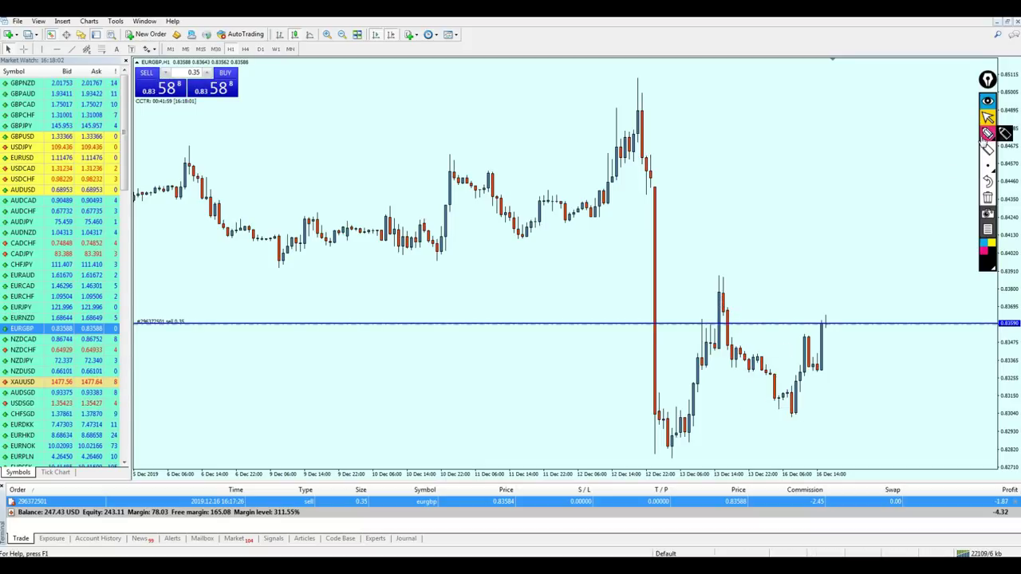
pyautogui.moveTo(705, 338)
pyautogui.mouseDown()
pyautogui.moveTo(695, 327)
pyautogui.moveTo(815, 285)
pyautogui.moveTo(828, 325)
pyautogui.moveTo(834, 317)
pyautogui.mouseUp()
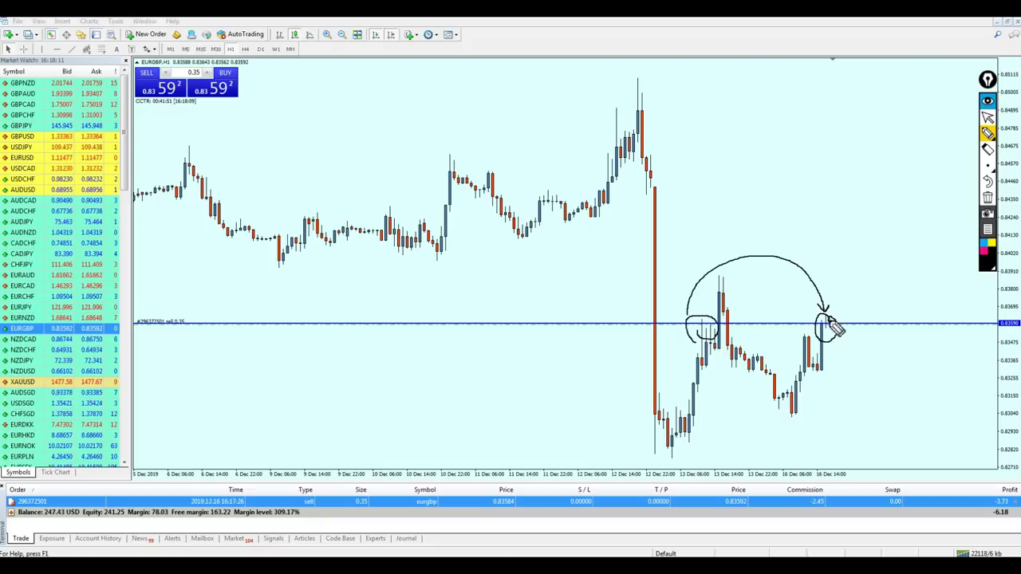
pyautogui.moveTo(845, 272); pyautogui.dragTo(847, 295)
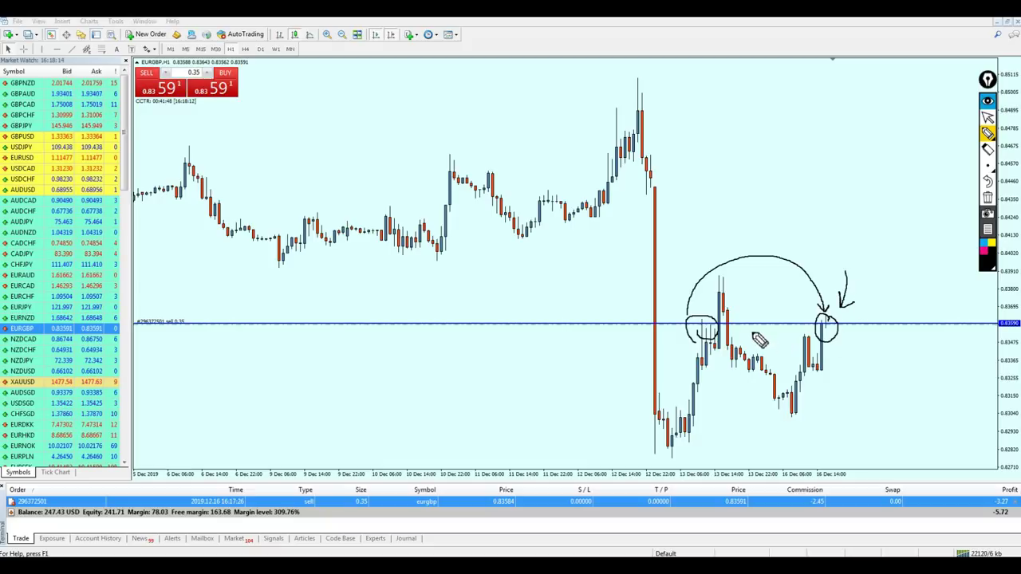
# - Write R1 and R2 above the current price, cross out the 2, circle R1 and the falling candles after the peak, and erase all drawings
pyautogui.moveTo(834, 261)
pyautogui.mouseDown()
pyautogui.moveTo(826, 231)
pyautogui.moveTo(871, 243)
pyautogui.mouseUp()
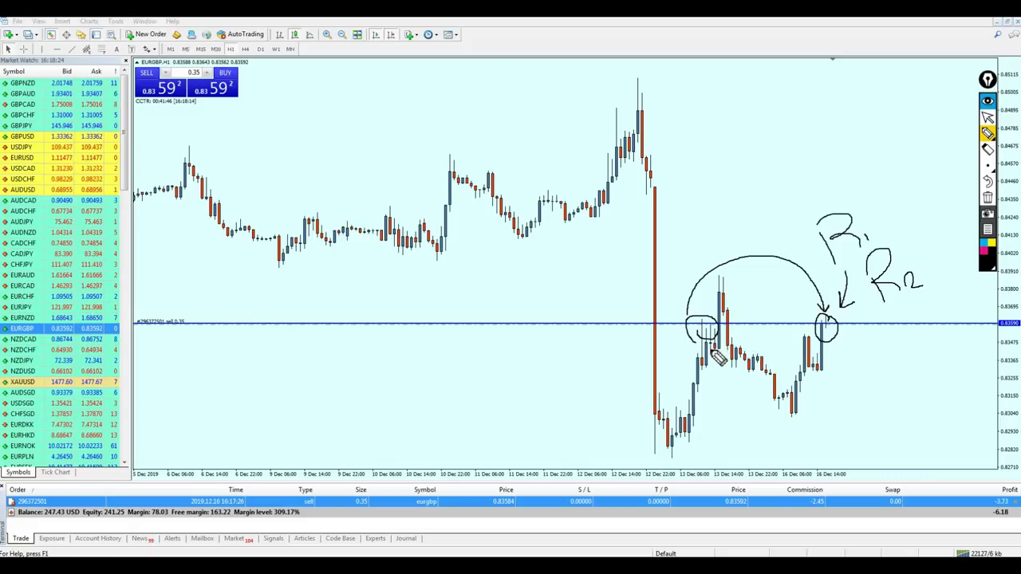
pyautogui.moveTo(909, 271)
pyautogui.mouseDown()
pyautogui.moveTo(925, 292)
pyautogui.moveTo(894, 282)
pyautogui.mouseUp()
pyautogui.moveTo(836, 193); pyautogui.dragTo(800, 233)
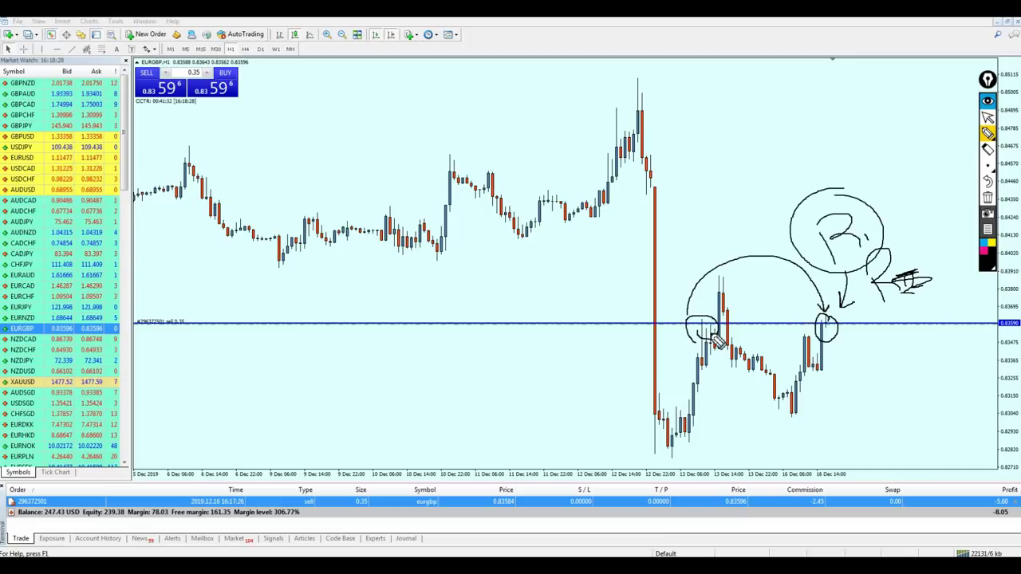
pyautogui.moveTo(724, 279)
pyautogui.mouseDown()
pyautogui.moveTo(729, 351)
pyautogui.moveTo(734, 296)
pyautogui.mouseUp()
pyautogui.click(987, 117)
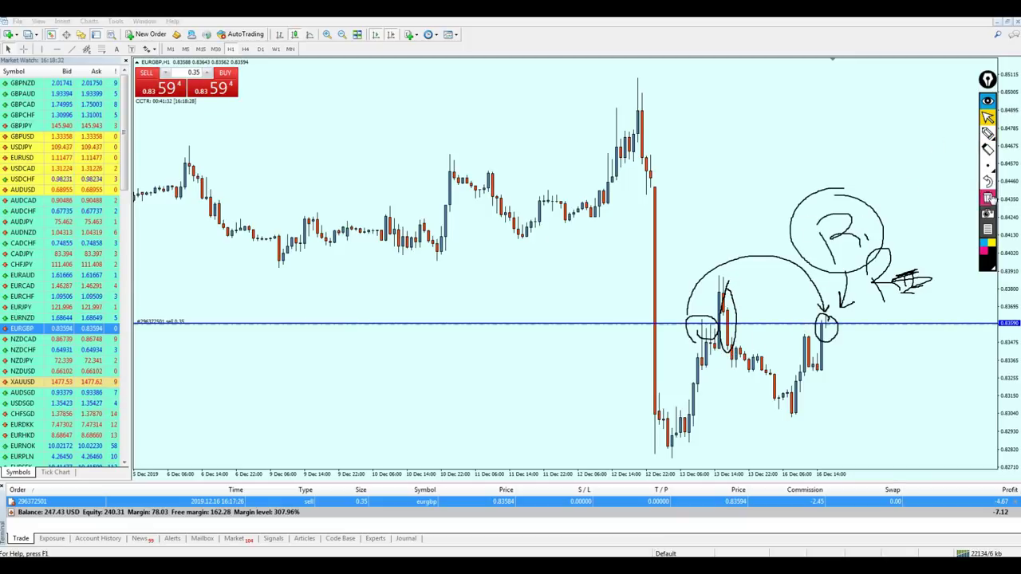
pyautogui.click(987, 197)
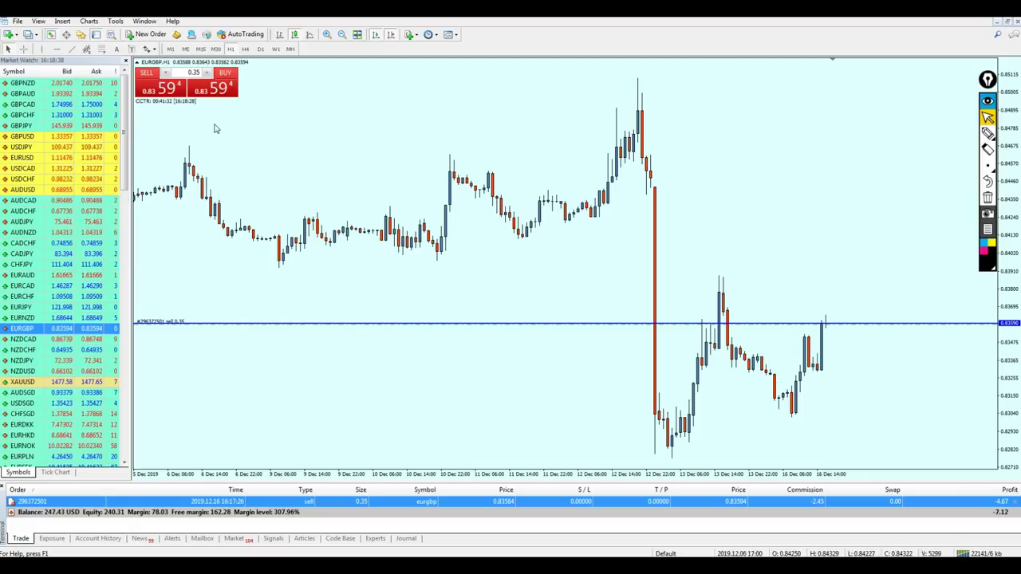
# - Examine EURGBP's M5 chart, going back to the December 2018 price history and returning to the latest candles
pyautogui.click(185, 49)
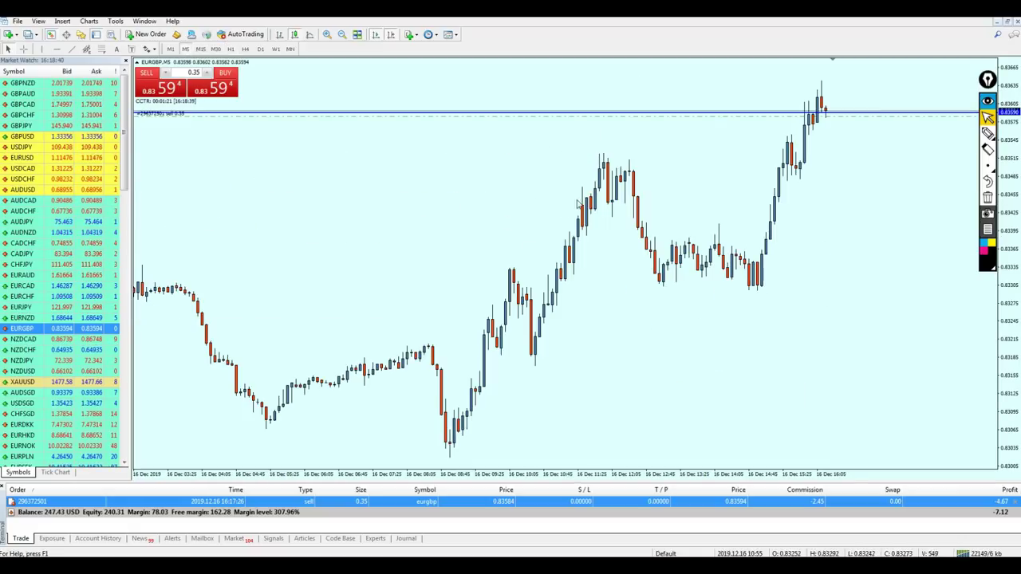
pyautogui.press('Home')
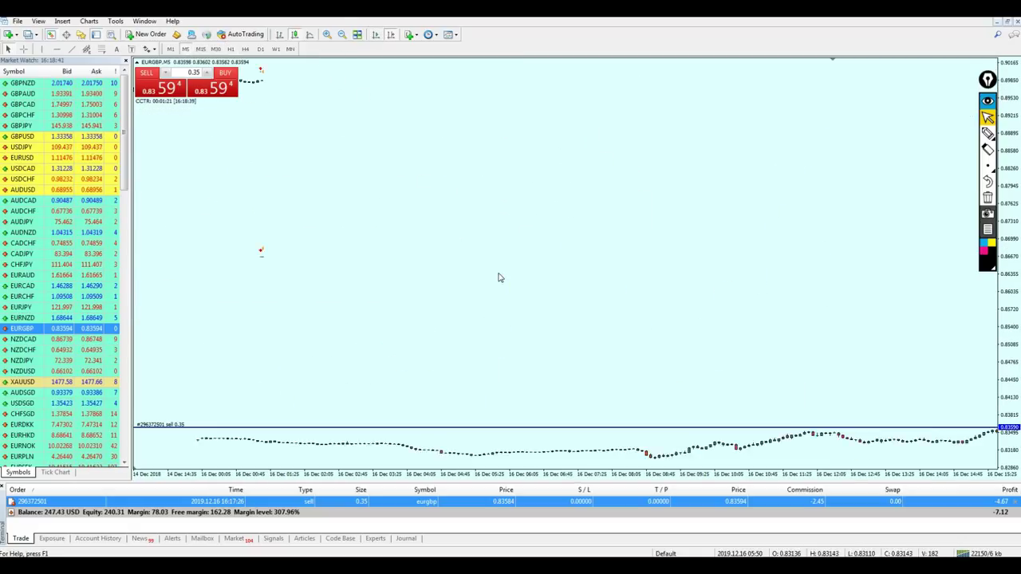
pyautogui.scroll(15, 499, 289)
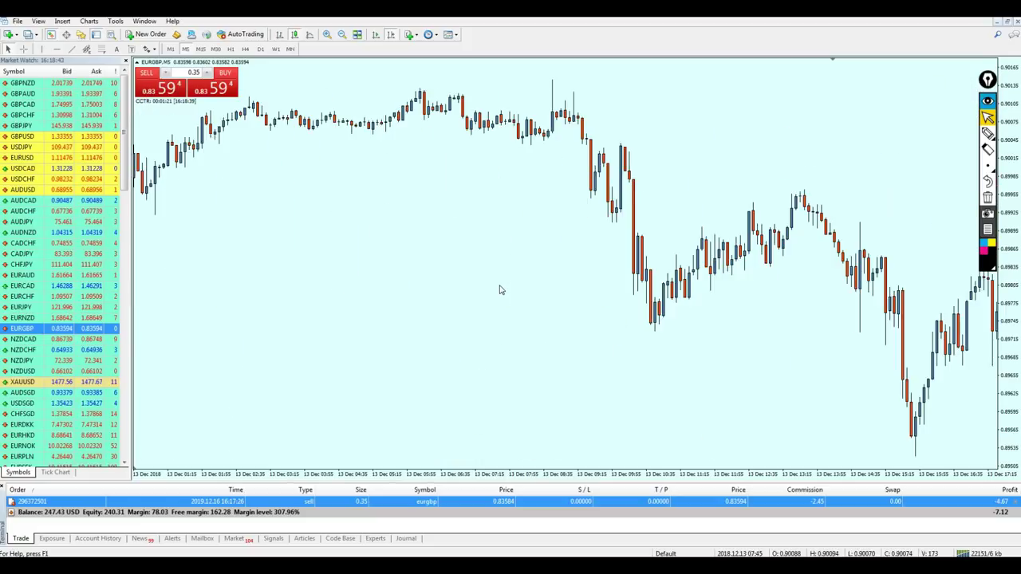
pyautogui.scroll(15, 499, 289)
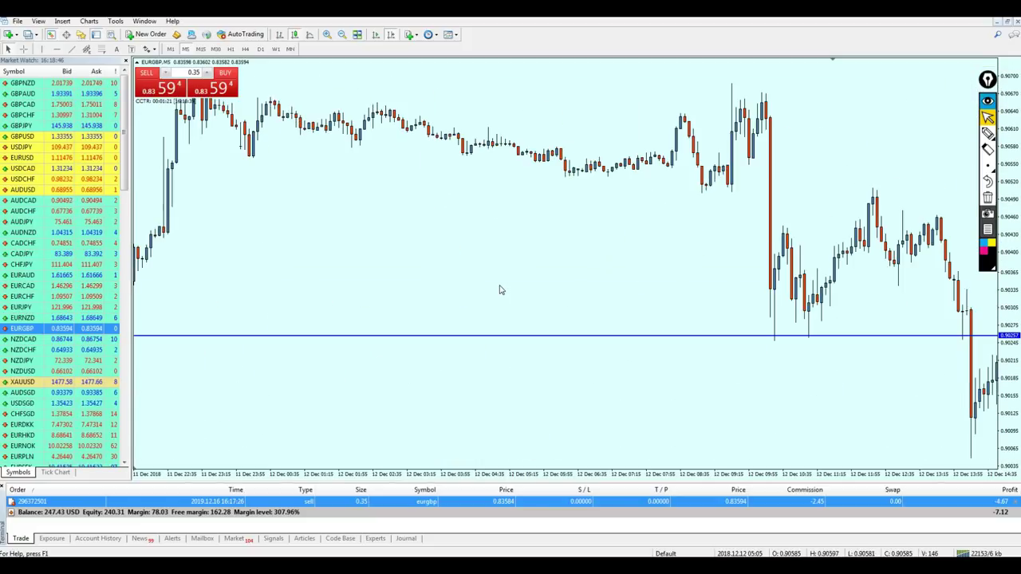
pyautogui.scroll(-10, 510, 295)
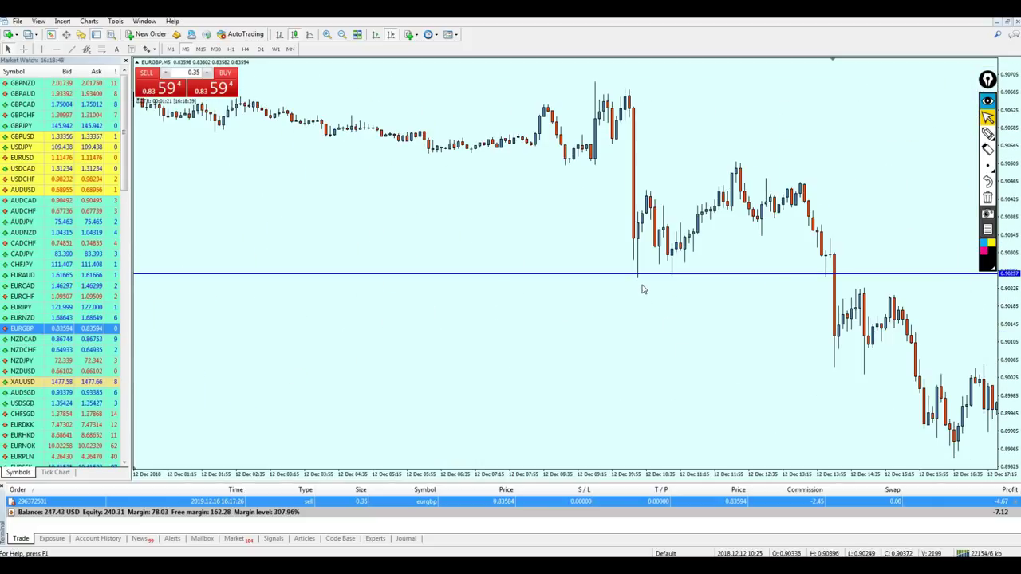
pyautogui.scroll(-20, 708, 279)
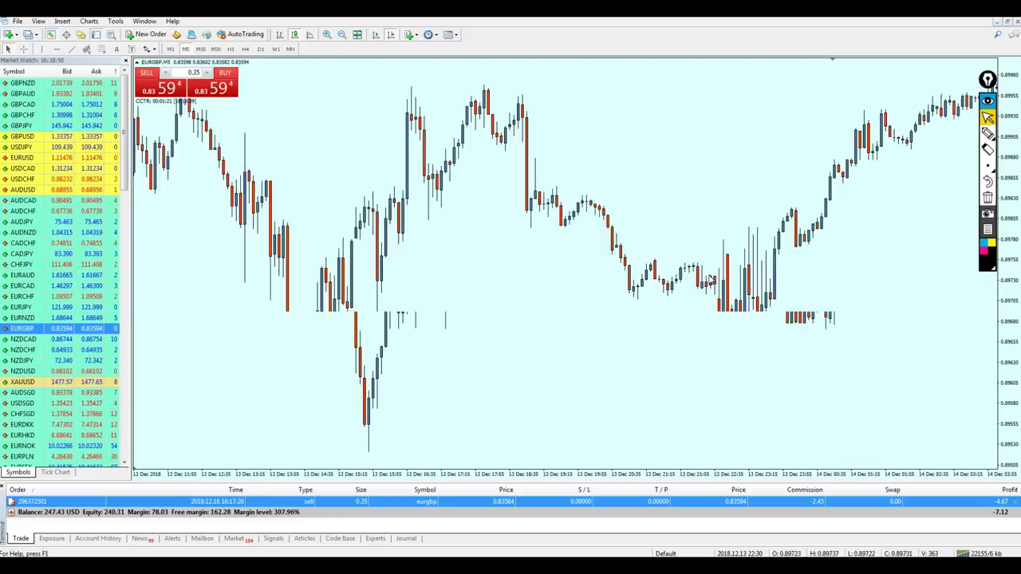
pyautogui.scroll(-5, 708, 280)
pyautogui.scroll(-10, 566, 257)
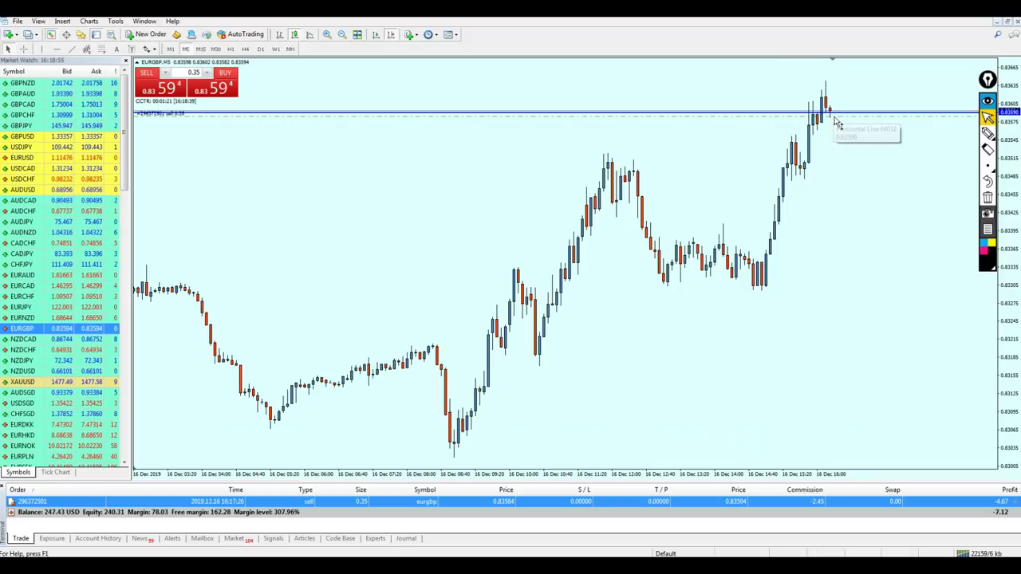
# - Return EURGBP to the M30 timeframe and set the open sell order's take profit at 0.83430
pyautogui.click(216, 49)
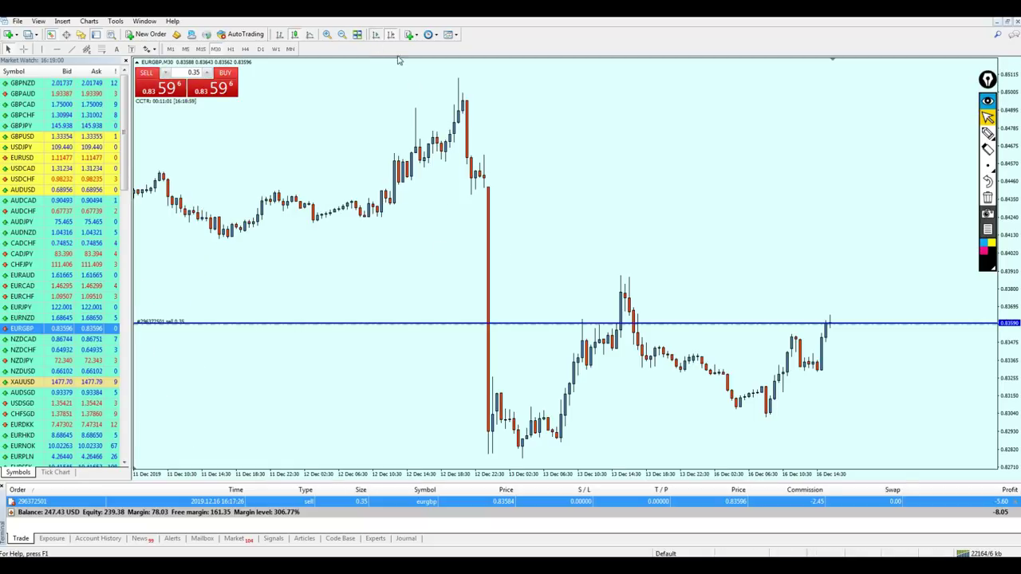
pyautogui.press('+')
pyautogui.press('+')
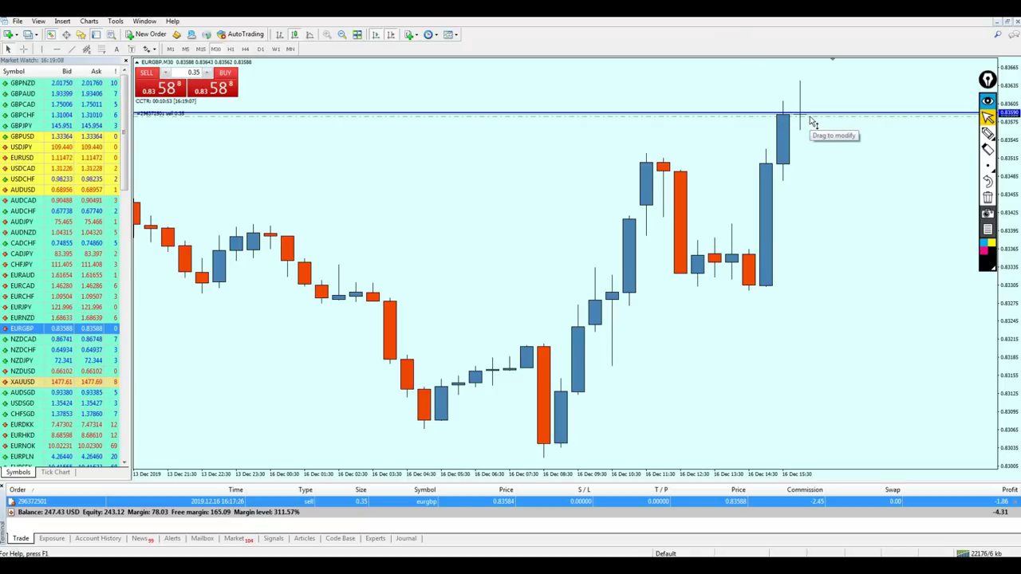
pyautogui.moveTo(812, 122); pyautogui.dragTo(823, 243)
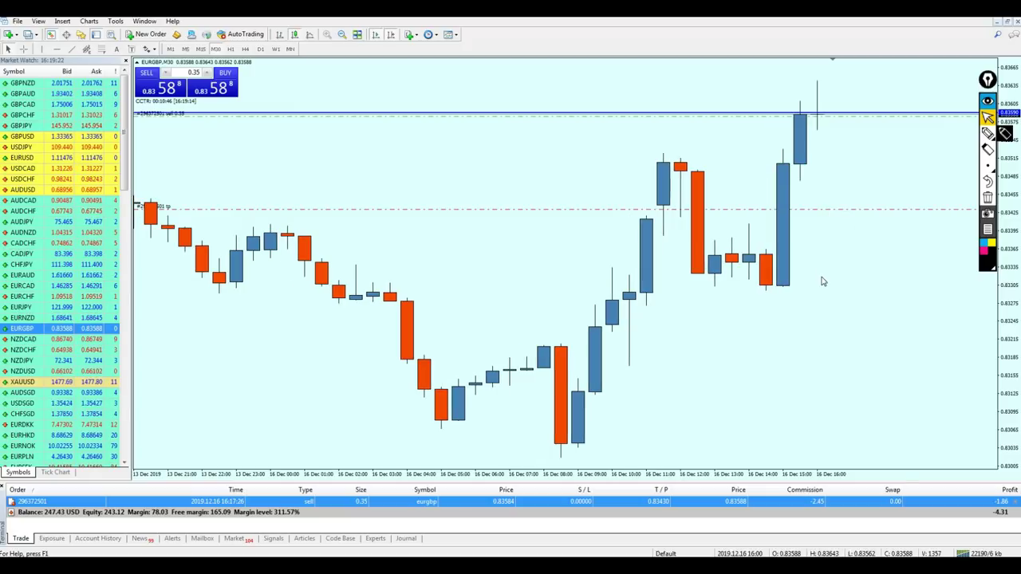
pyautogui.press('-')
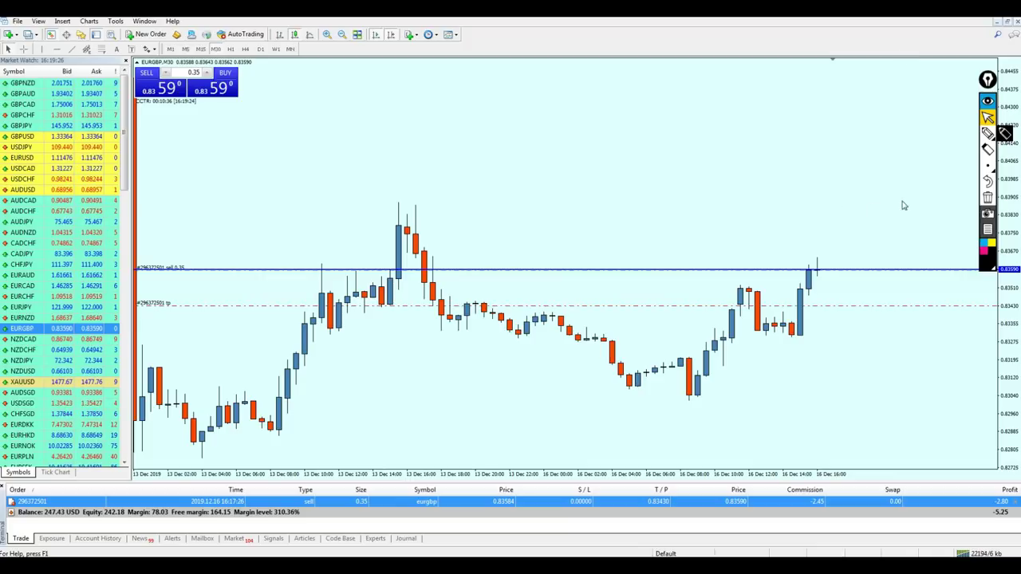
# - Circle EURGBP's current price at the blue level, draw an arrow pointing to it, and write "Bounce" above
pyautogui.click(987, 133)
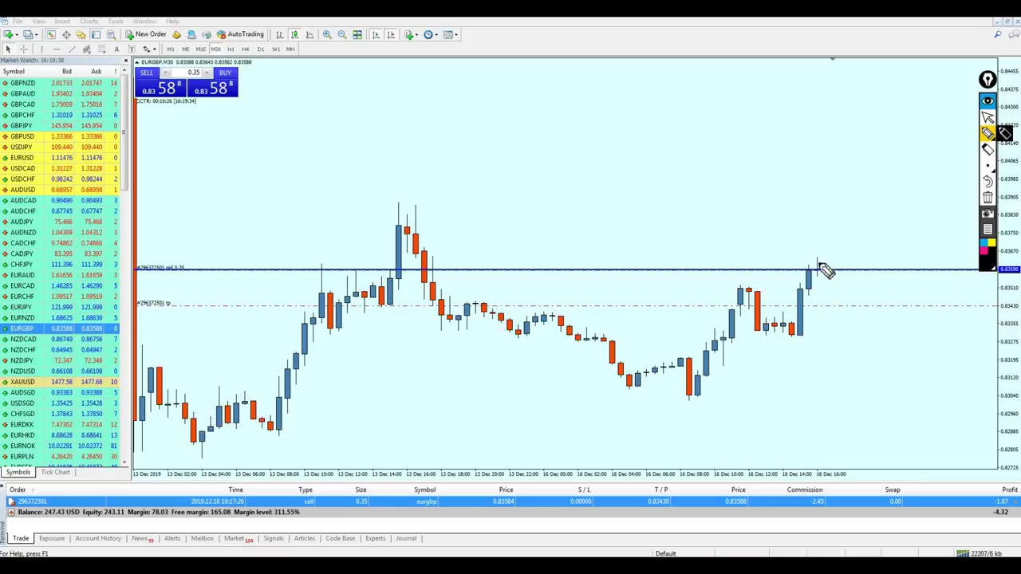
pyautogui.moveTo(819, 254)
pyautogui.mouseDown()
pyautogui.moveTo(823, 289)
pyautogui.moveTo(815, 251)
pyautogui.mouseUp()
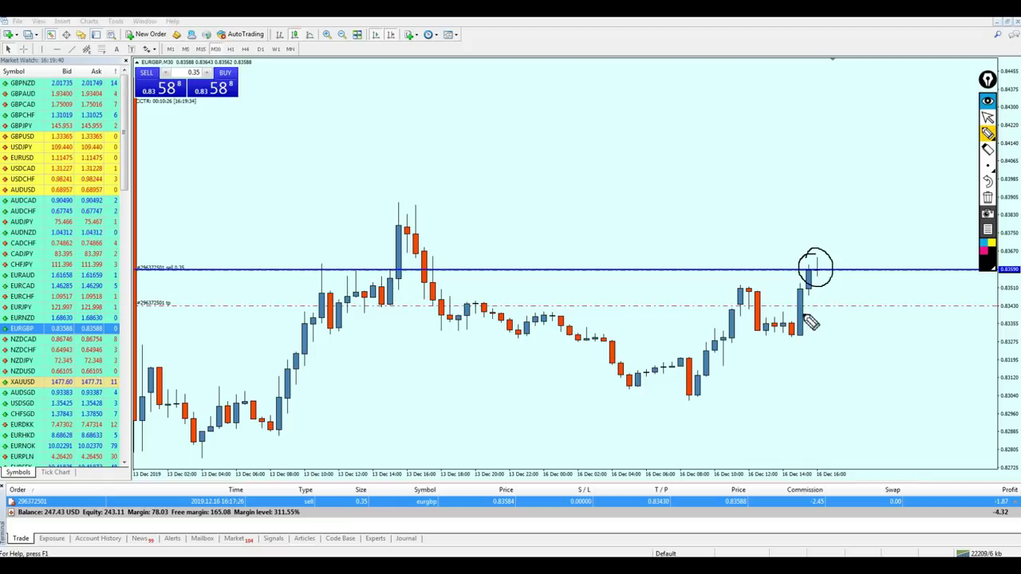
pyautogui.moveTo(850, 209); pyautogui.dragTo(865, 251)
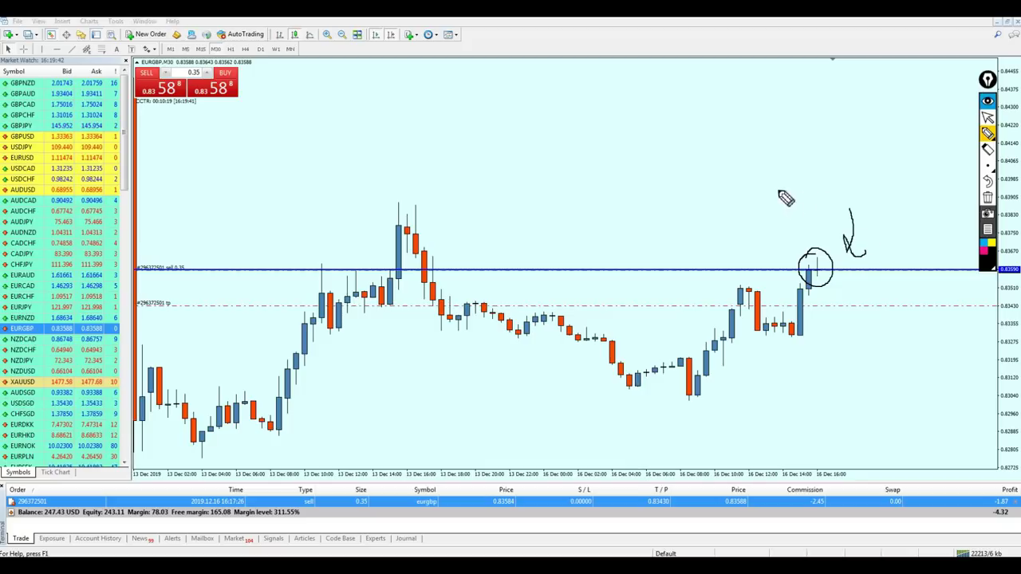
pyautogui.moveTo(786, 198); pyautogui.dragTo(961, 143)
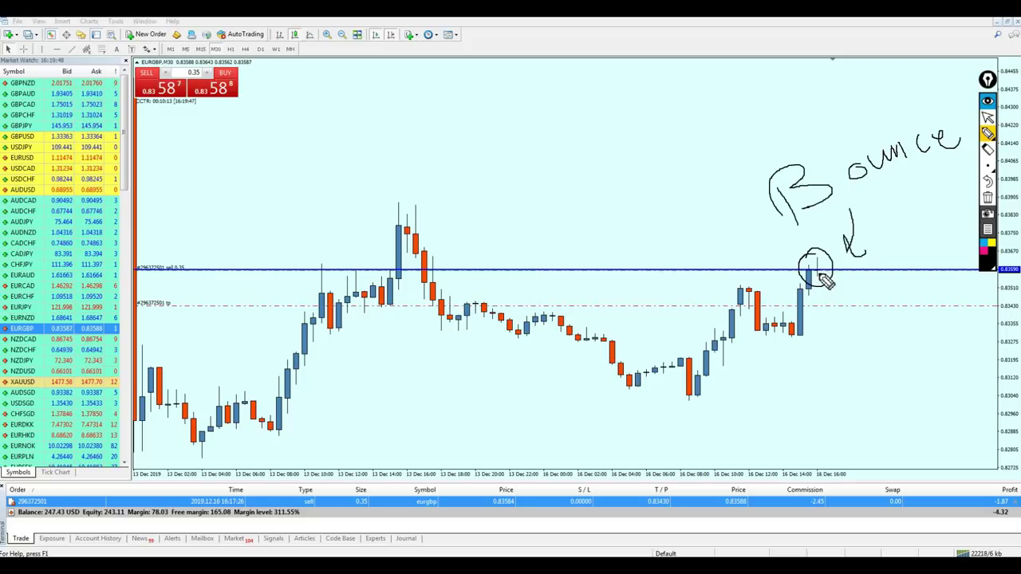
# - Sketch a drop to a line near the take profit with arrows continuing up and down from there, and erase all drawings
pyautogui.moveTo(817, 271); pyautogui.dragTo(828, 311)
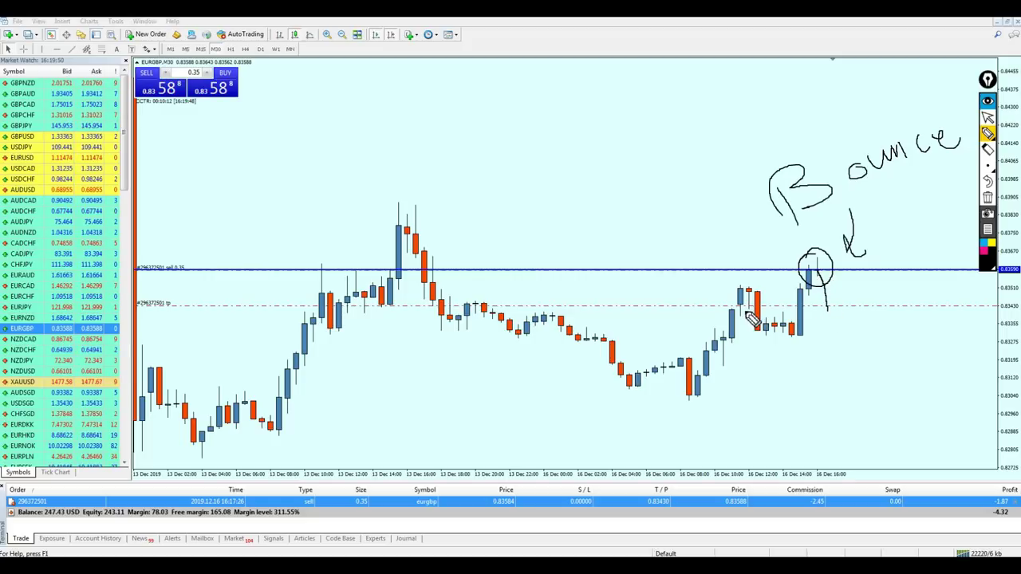
pyautogui.moveTo(744, 309)
pyautogui.mouseDown()
pyautogui.moveTo(863, 307)
pyautogui.moveTo(882, 209)
pyautogui.mouseUp()
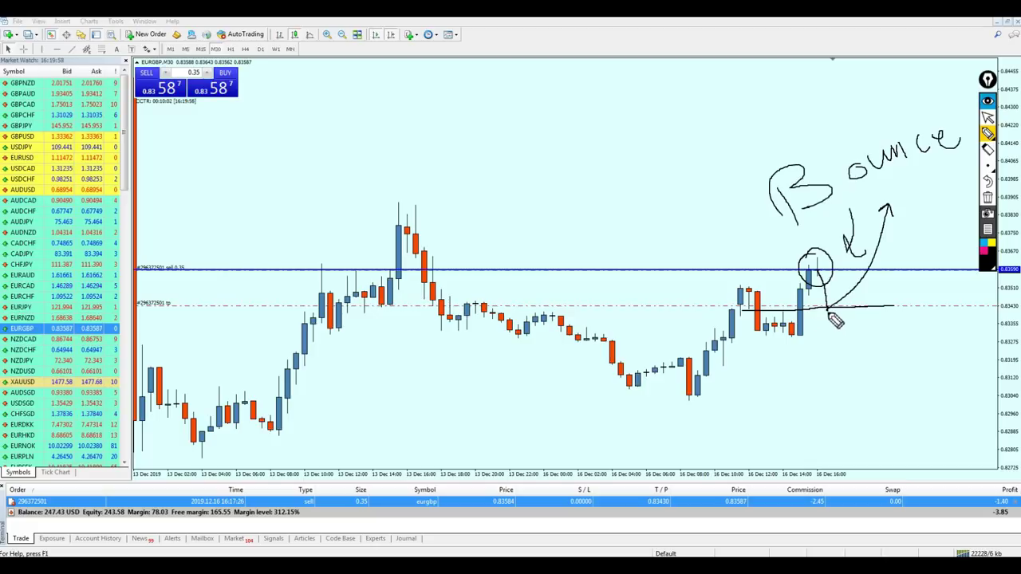
pyautogui.moveTo(827, 311); pyautogui.dragTo(845, 399)
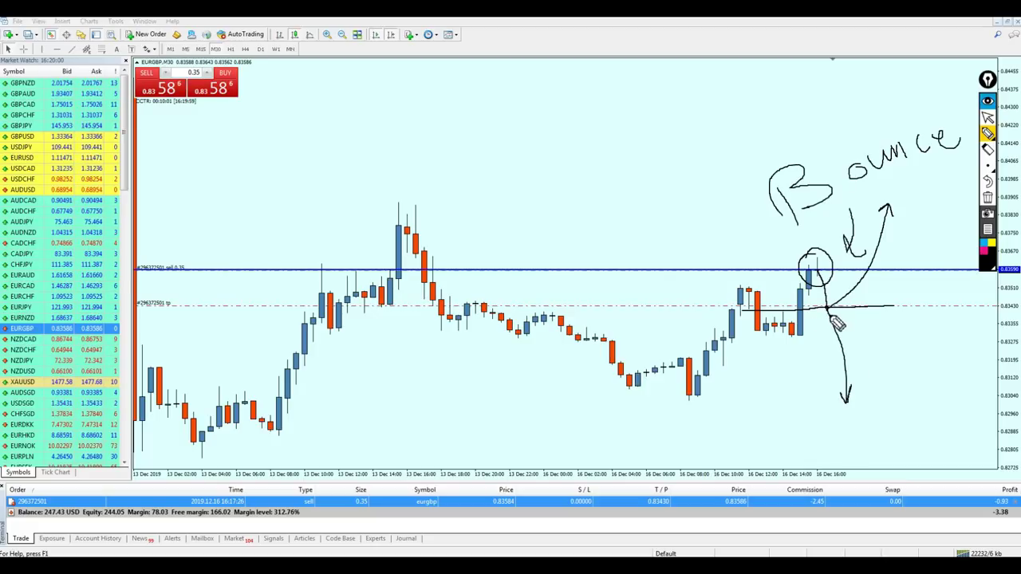
pyautogui.moveTo(827, 313); pyautogui.dragTo(876, 236)
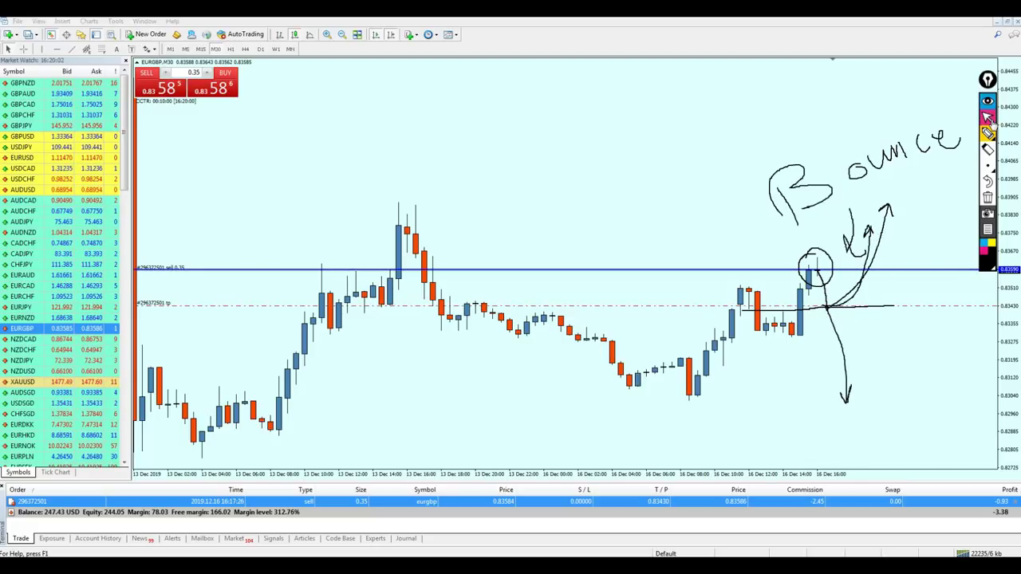
pyautogui.click(987, 117)
pyautogui.click(987, 197)
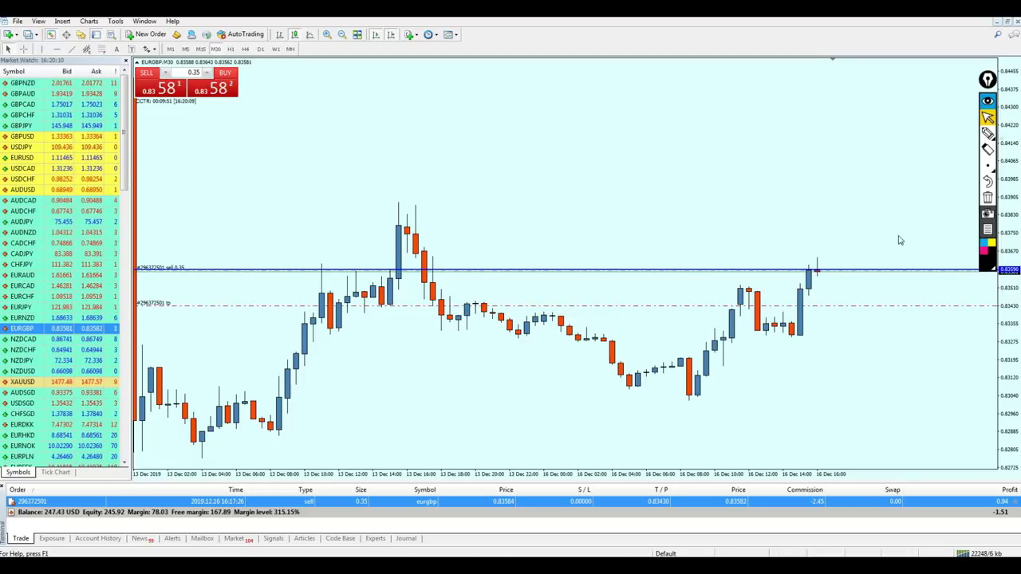
# - Move the EURGBP take profit to 0.83374, sketch a bounce short of it rising to a line at the earlier peak, and erase the drawings
pyautogui.moveTo(824, 310)
pyautogui.mouseDown()
pyautogui.moveTo(832, 330)
pyautogui.moveTo(814, 323)
pyautogui.mouseUp()
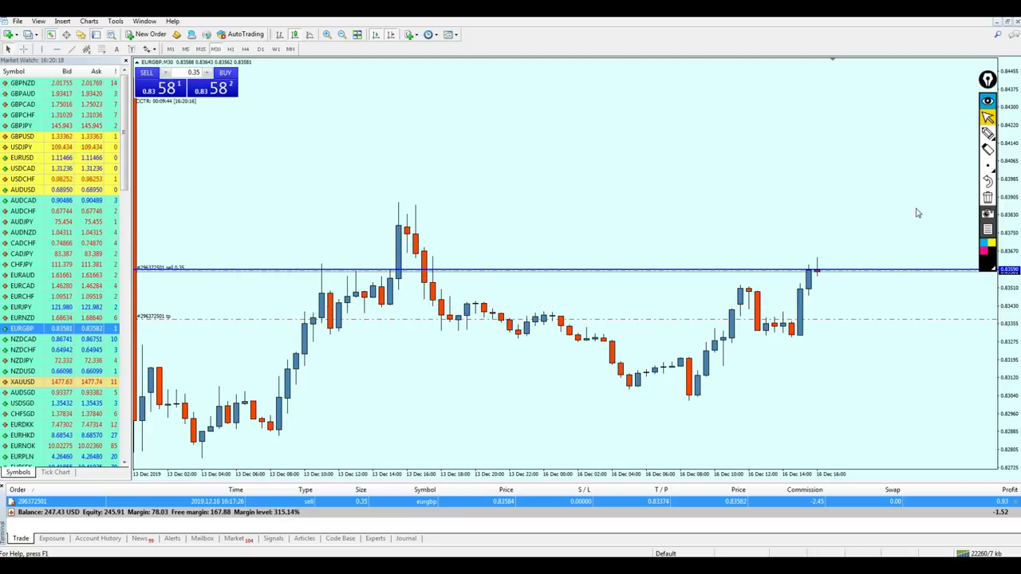
pyautogui.click(987, 133)
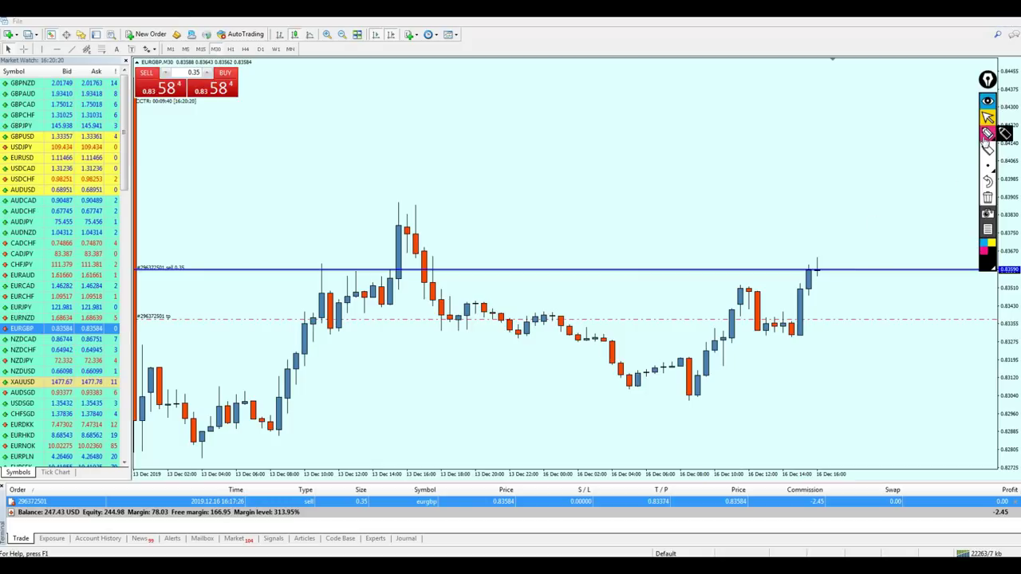
pyautogui.moveTo(818, 269); pyautogui.dragTo(829, 311)
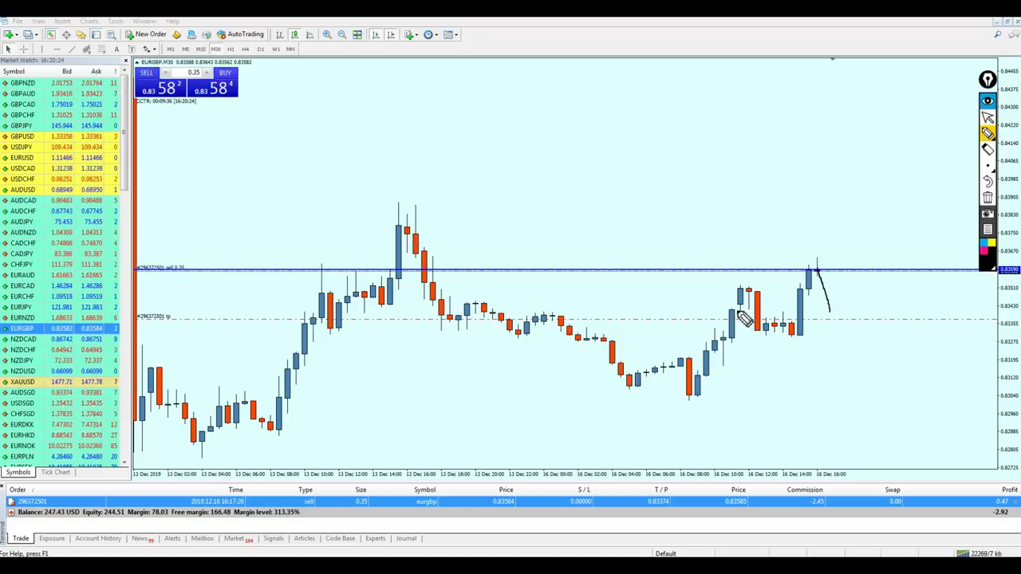
pyautogui.moveTo(752, 310); pyautogui.dragTo(901, 306)
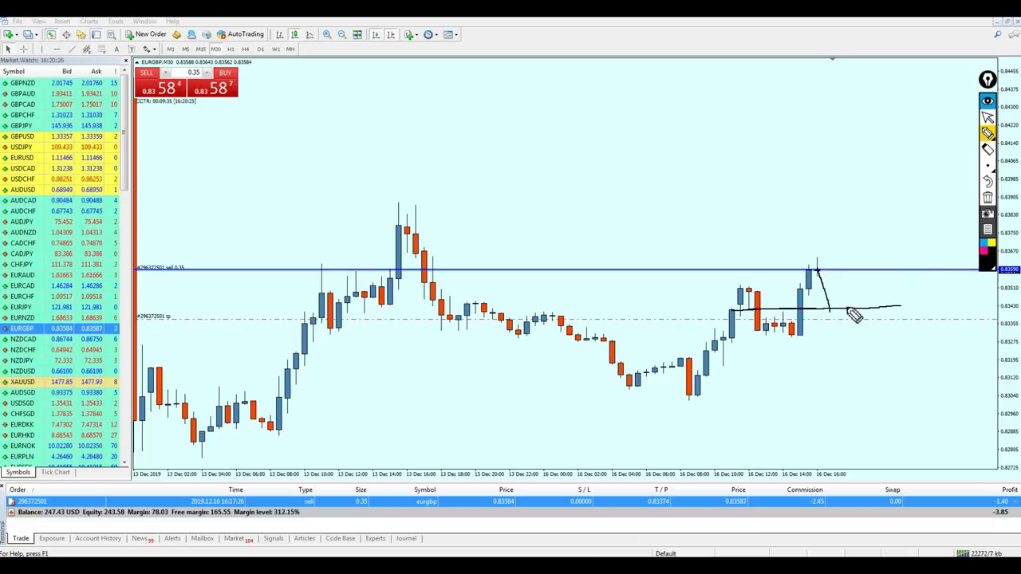
pyautogui.moveTo(764, 323)
pyautogui.mouseDown()
pyautogui.moveTo(783, 310)
pyautogui.moveTo(793, 325)
pyautogui.moveTo(851, 286)
pyautogui.moveTo(872, 212)
pyautogui.mouseUp()
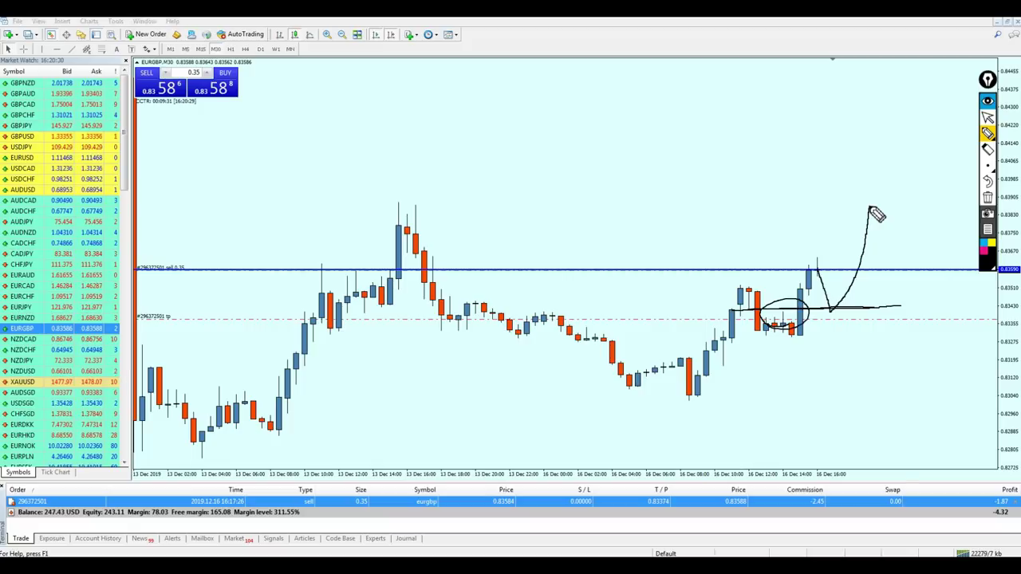
pyautogui.moveTo(374, 209); pyautogui.dragTo(919, 211)
pyautogui.click(988, 117)
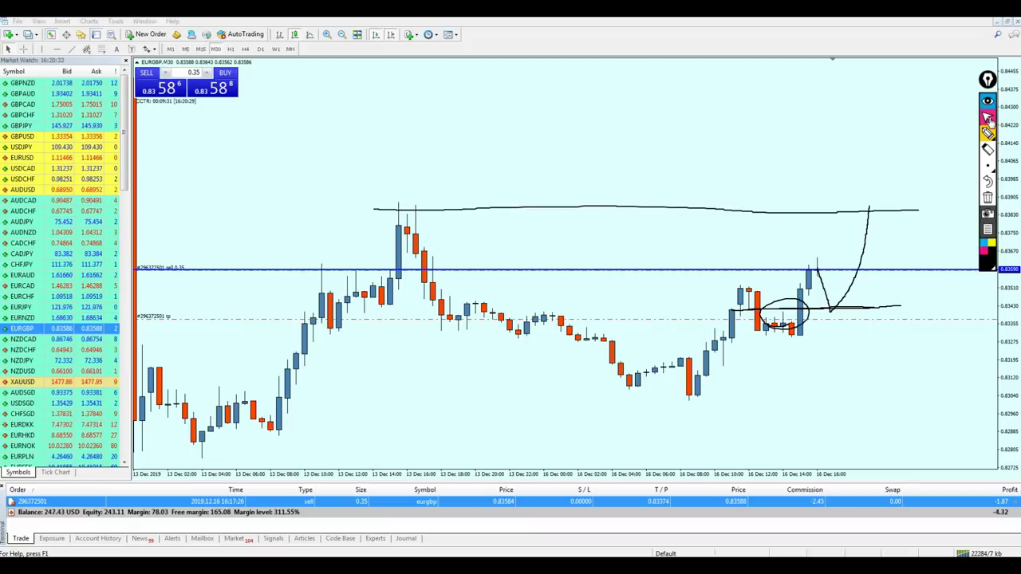
pyautogui.click(987, 196)
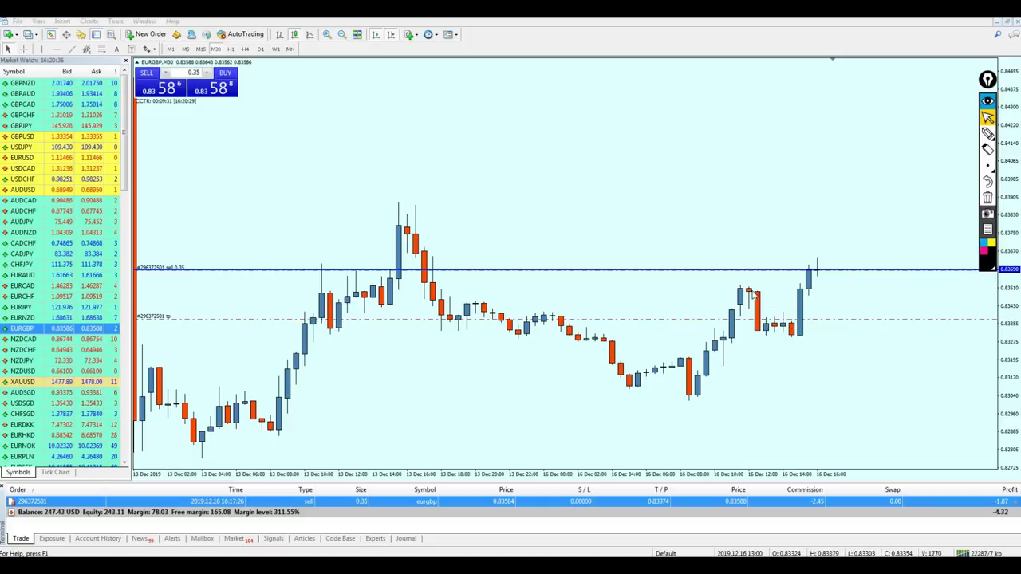
# - Move the EURGBP sell order's take profit to 0.83414 on the chart
pyautogui.moveTo(807, 320); pyautogui.dragTo(805, 315)
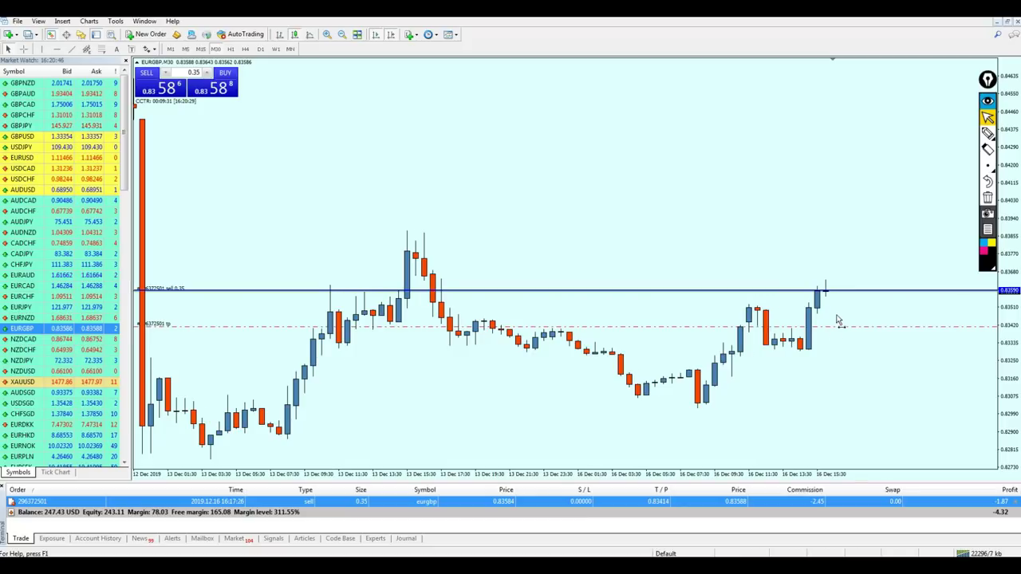
pyautogui.scroll(1, 837, 321)
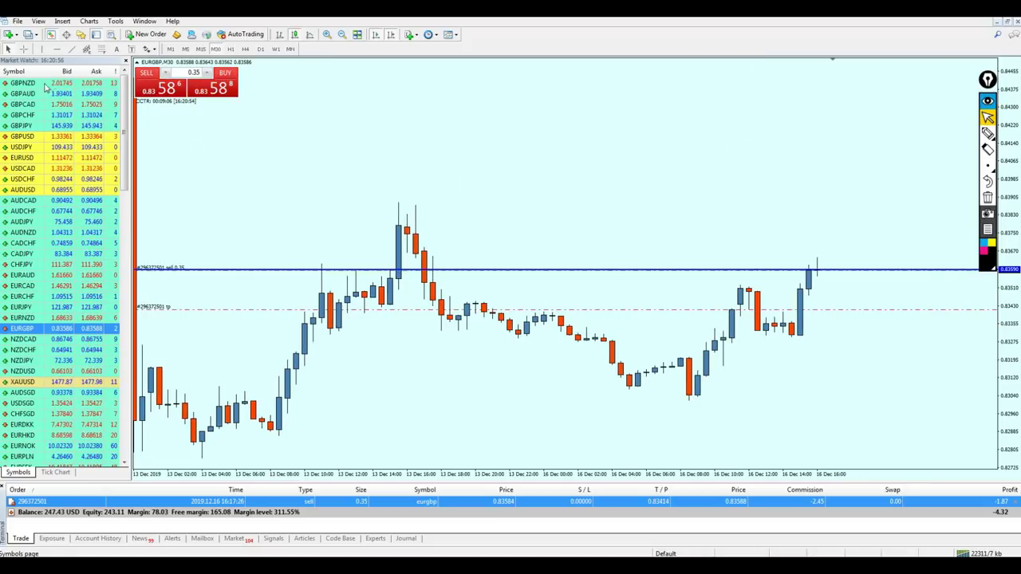
# - Examine the GBPNZD, GBPAUD, GBPCAD, GBPCHF, GBPJPY and GBPUSD charts for another key-level setup
pyautogui.moveTo(47, 85); pyautogui.dragTo(427, 167)
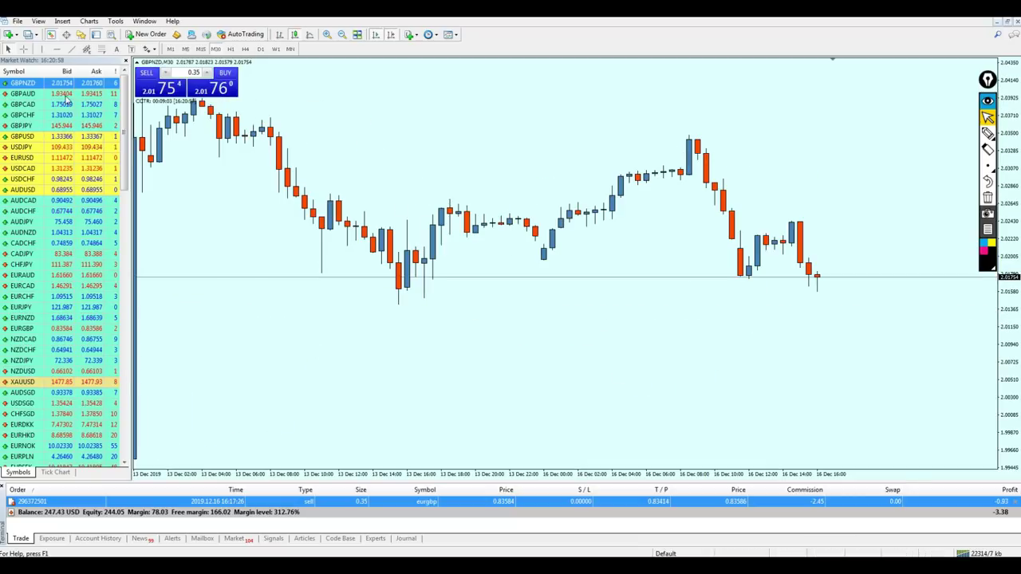
pyautogui.moveTo(68, 97); pyautogui.dragTo(478, 199)
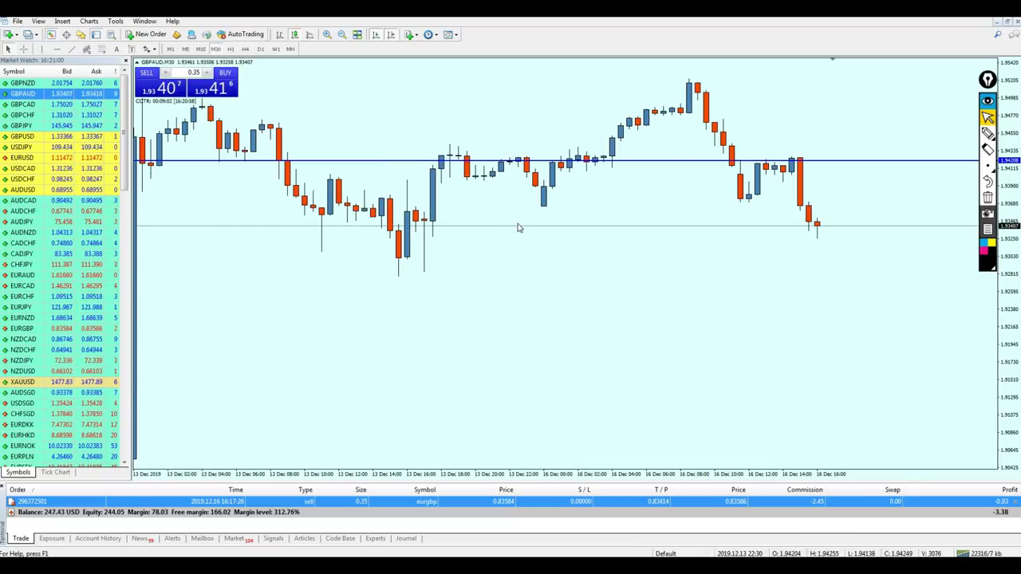
pyautogui.press('-')
pyautogui.moveTo(24, 104); pyautogui.dragTo(399, 159)
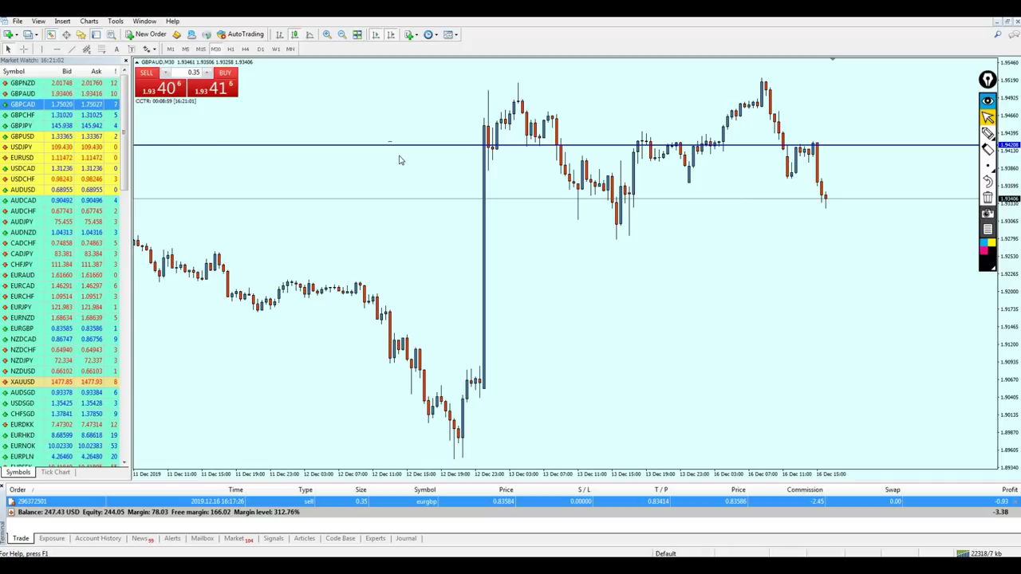
pyautogui.moveTo(24, 115); pyautogui.dragTo(520, 250)
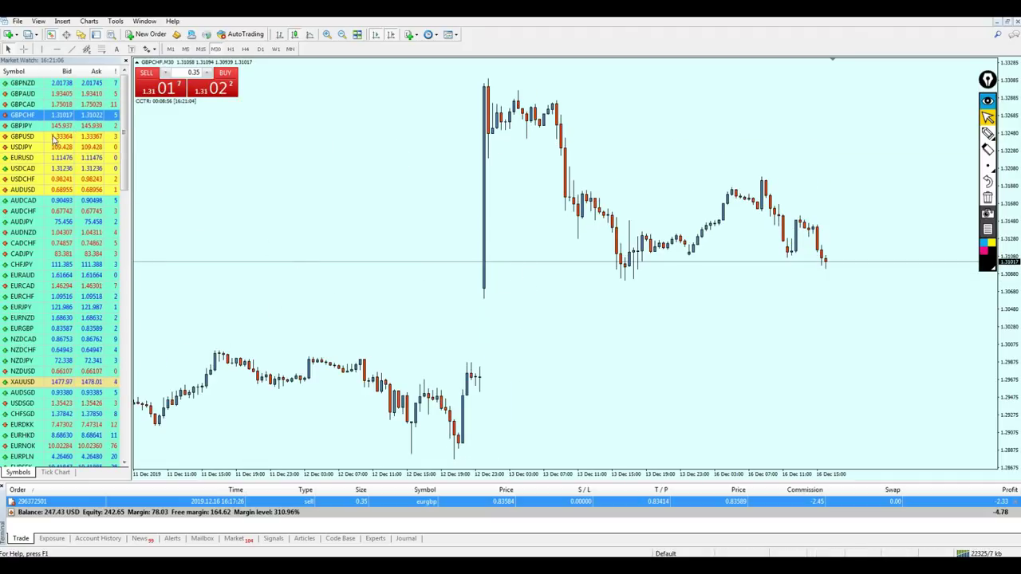
pyautogui.moveTo(24, 125); pyautogui.dragTo(398, 246)
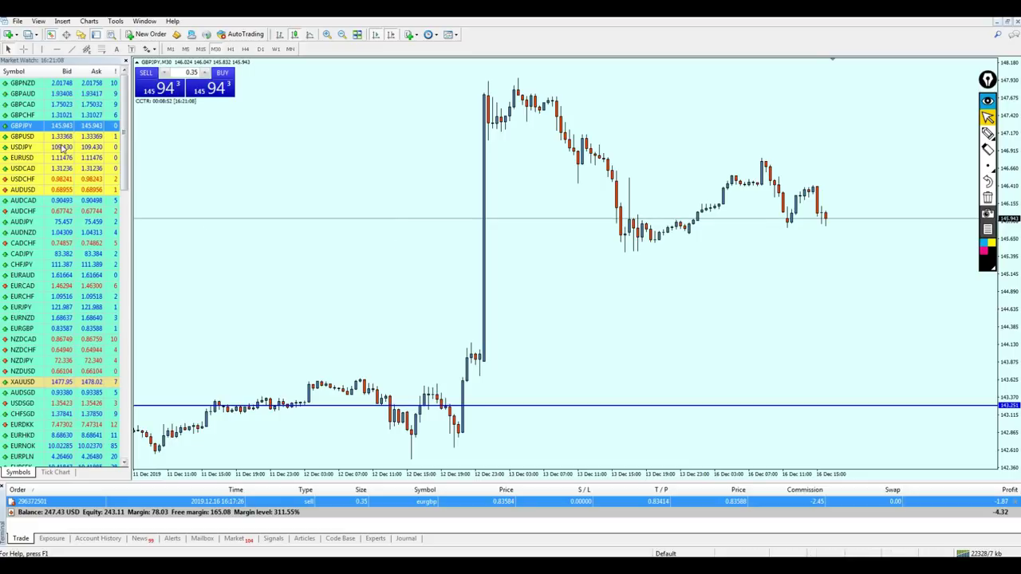
pyautogui.moveTo(62, 136); pyautogui.dragTo(470, 189)
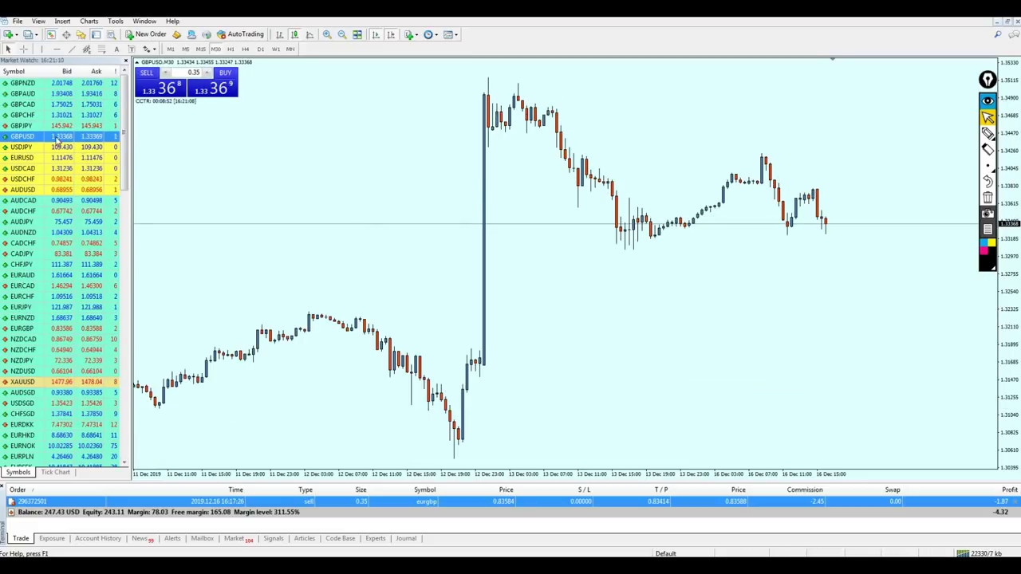
pyautogui.moveTo(64, 125); pyautogui.dragTo(206, 183)
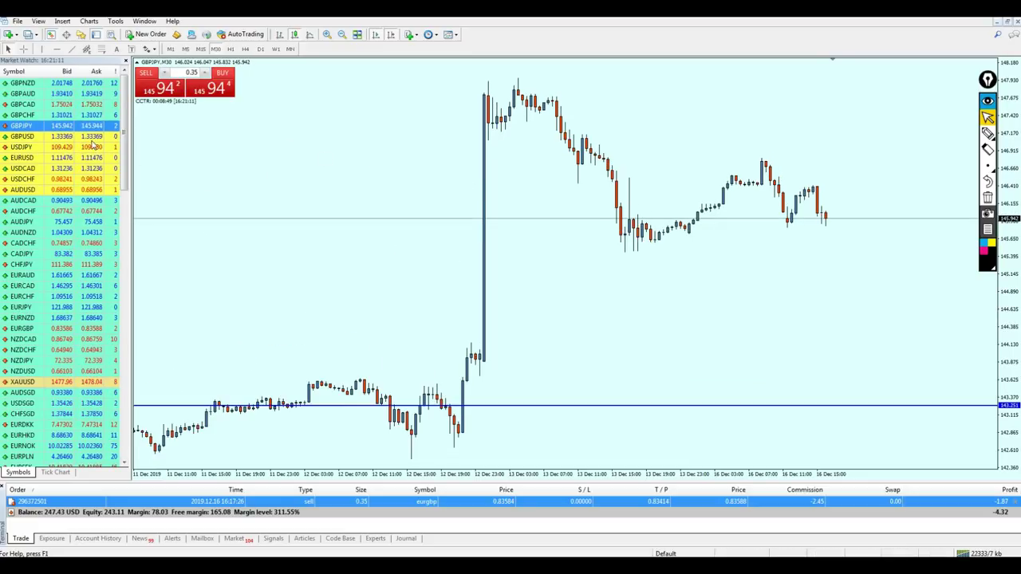
pyautogui.moveTo(90, 137); pyautogui.dragTo(455, 178)
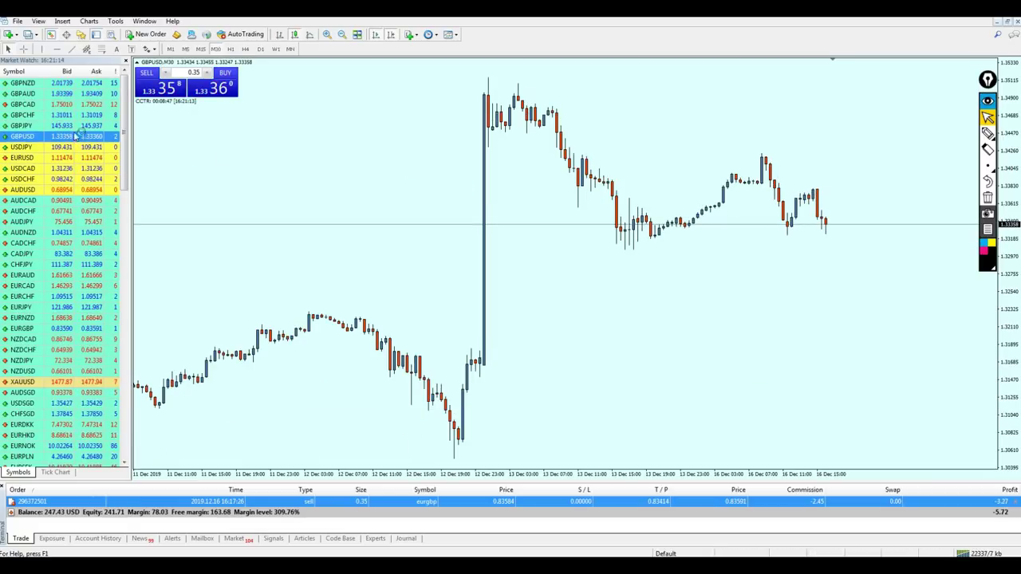
pyautogui.moveTo(76, 136); pyautogui.dragTo(205, 196)
pyautogui.moveTo(75, 136); pyautogui.dragTo(324, 136)
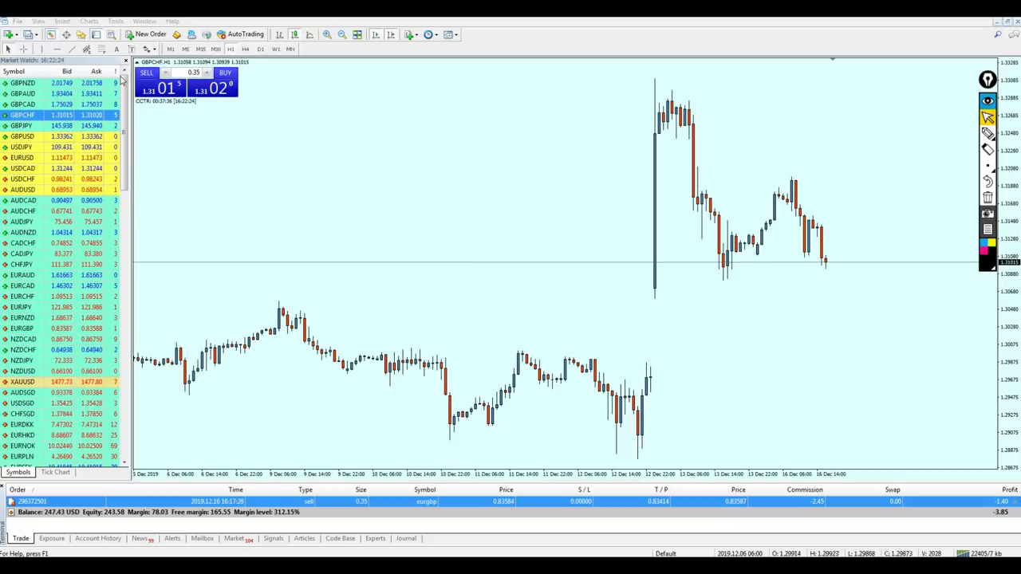
# - Place a horizontal line at 1.30934 on GBPCHF's H1 chart, circle and link both lows as S1 and S2, and erase the drawings
pyautogui.click(713, 270)
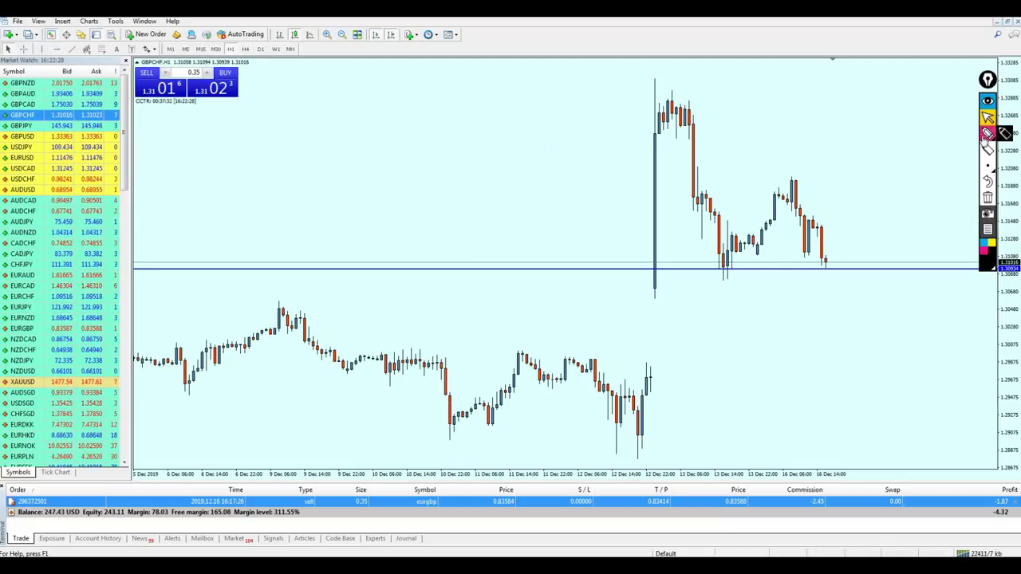
pyautogui.moveTo(713, 280)
pyautogui.mouseDown()
pyautogui.moveTo(746, 273)
pyautogui.moveTo(709, 283)
pyautogui.mouseUp()
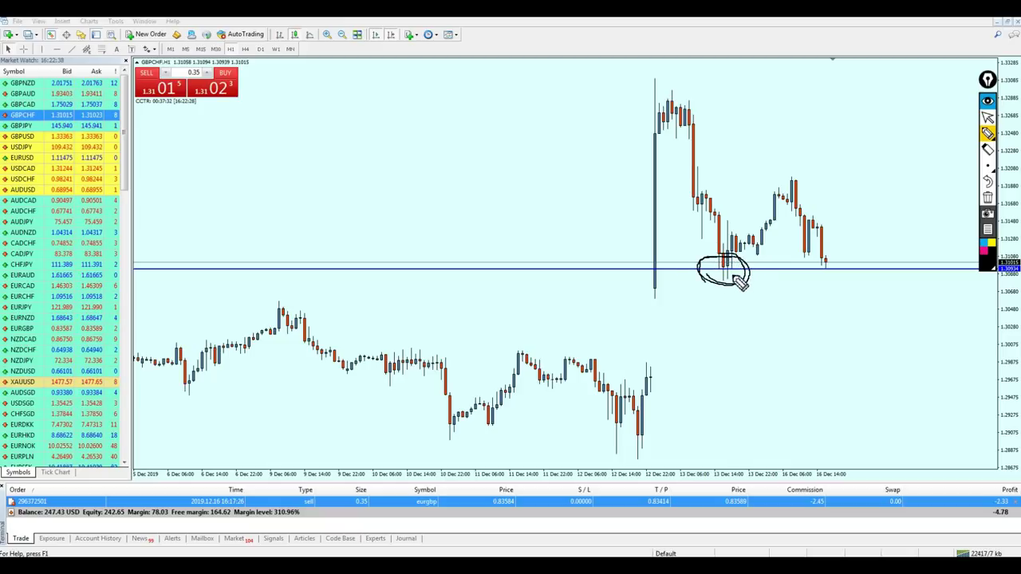
pyautogui.moveTo(743, 299); pyautogui.dragTo(749, 320)
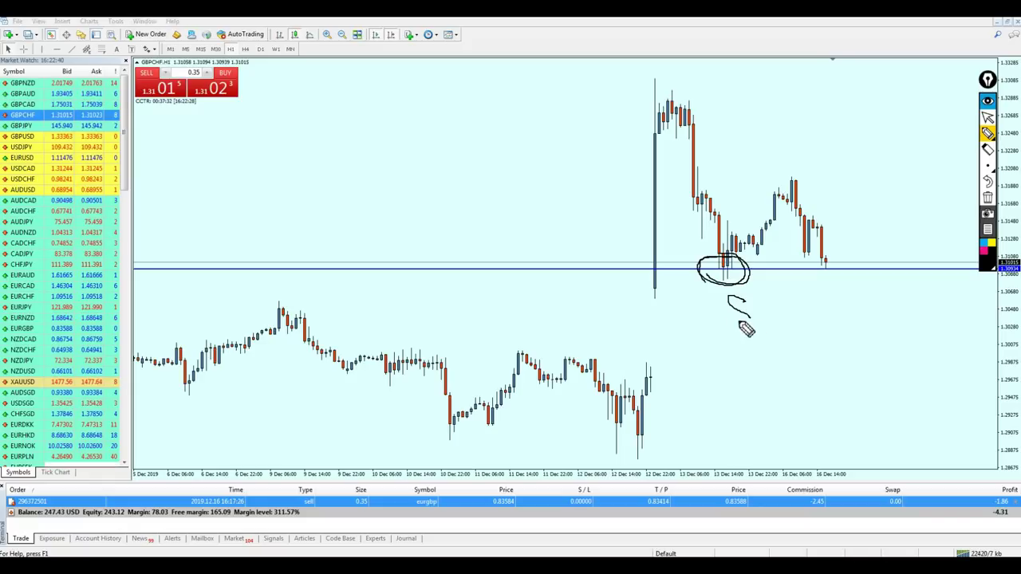
pyautogui.moveTo(750, 279)
pyautogui.mouseDown()
pyautogui.moveTo(825, 275)
pyautogui.moveTo(826, 252)
pyautogui.mouseUp()
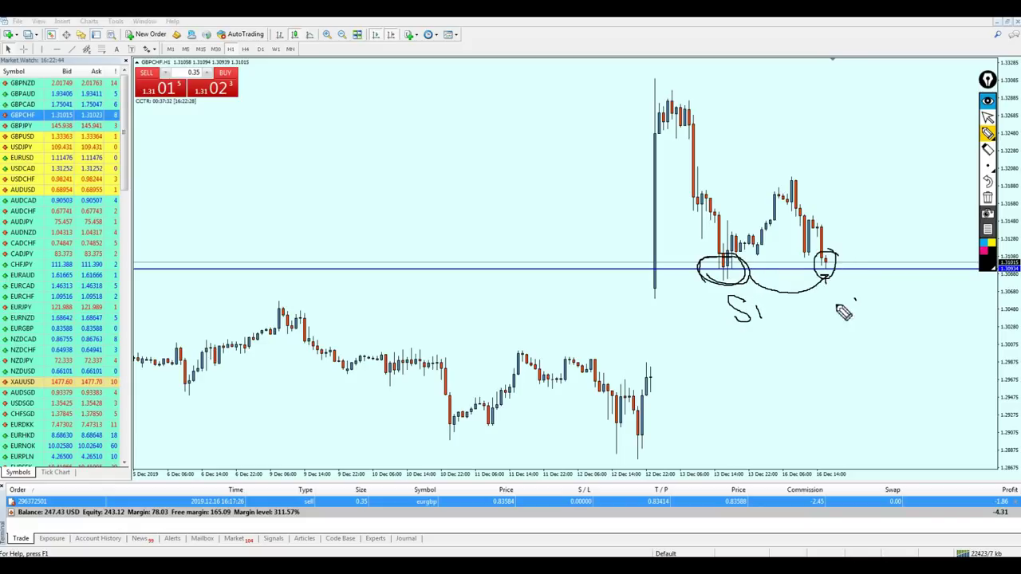
pyautogui.moveTo(854, 300); pyautogui.dragTo(858, 319)
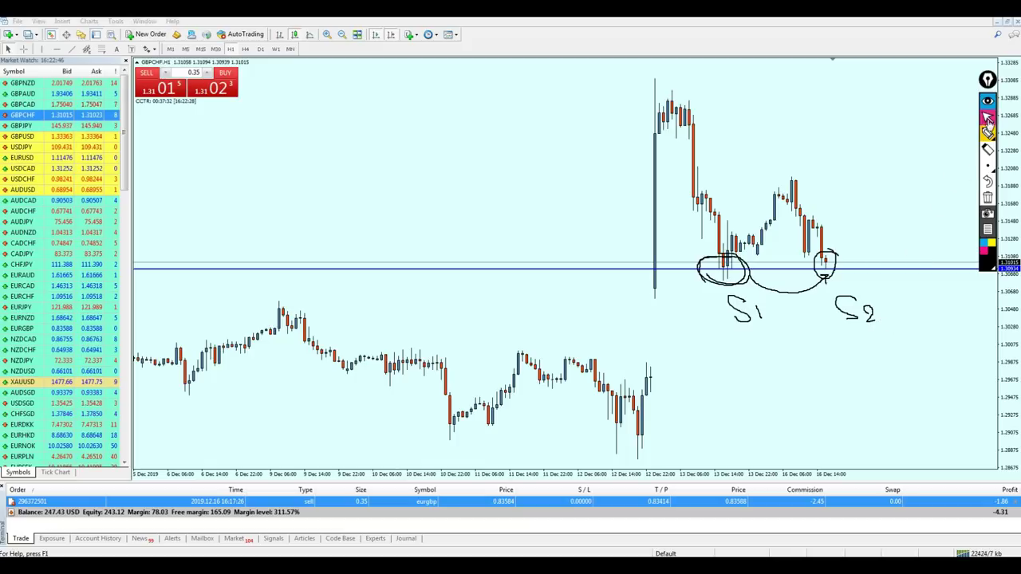
pyautogui.click(987, 197)
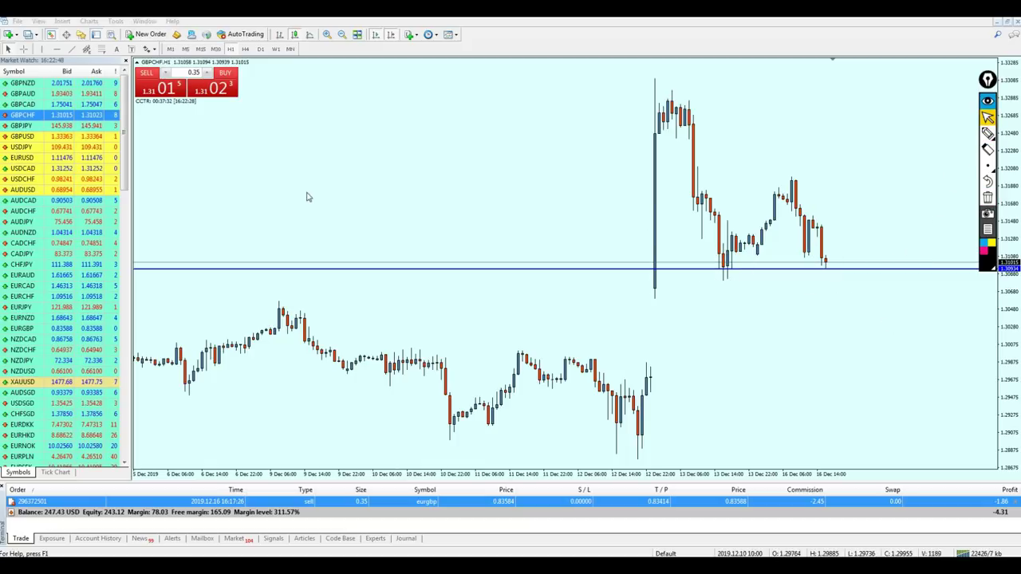
# - Switch GBPCHF to the M5 timeframe and open a 0.35-lot market buy order
pyautogui.click(187, 48)
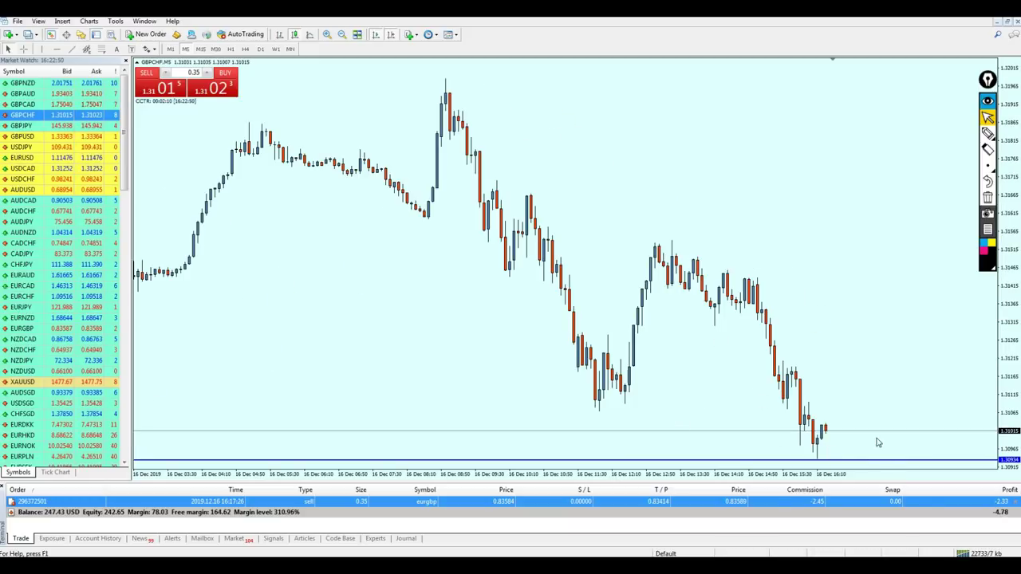
pyautogui.click(230, 79)
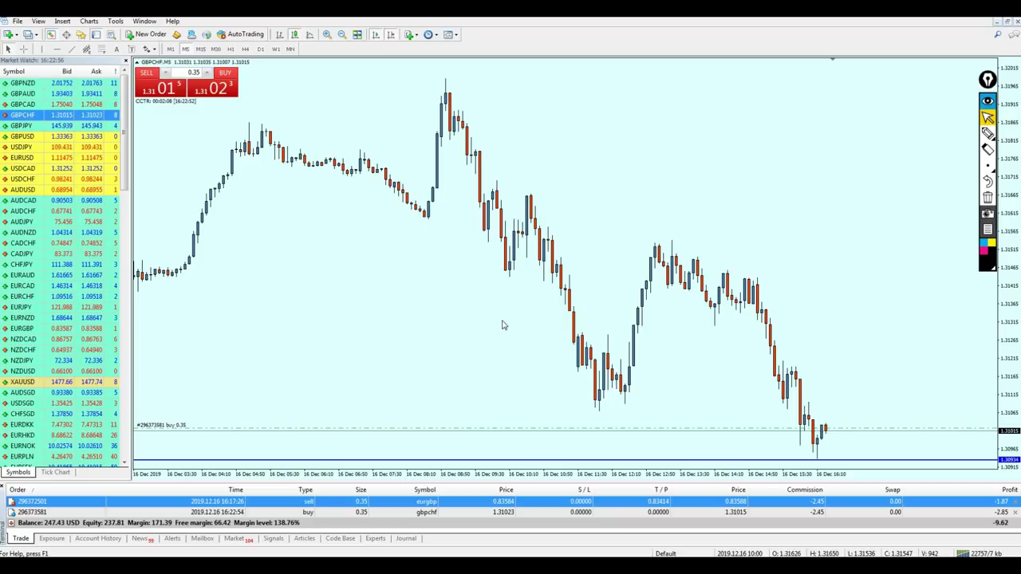
# - Circle the latest low on GBPCHF's M5 chart, trace the rise from it, and erase the drawings
pyautogui.press('+')
pyautogui.press('+')
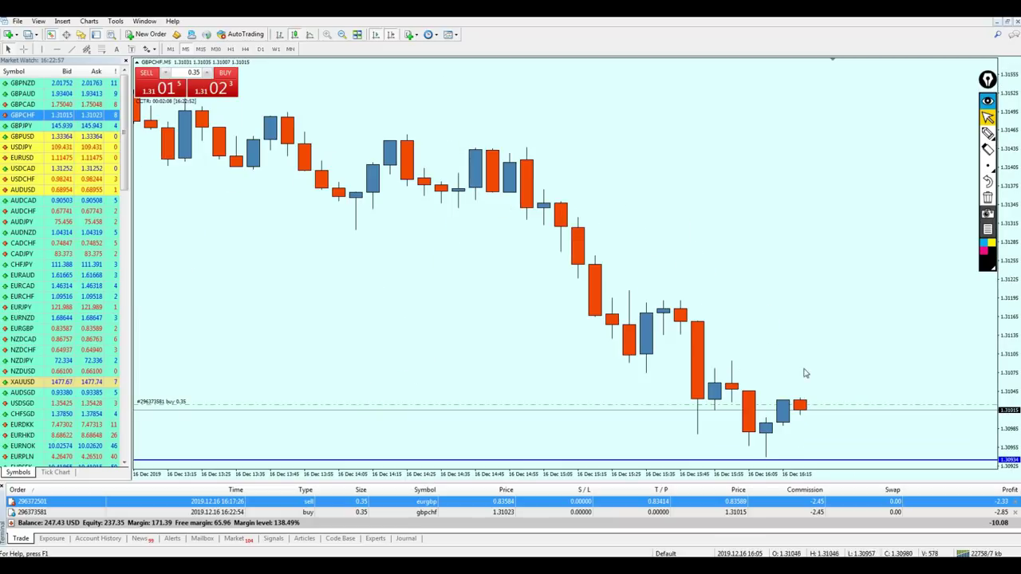
pyautogui.click(988, 133)
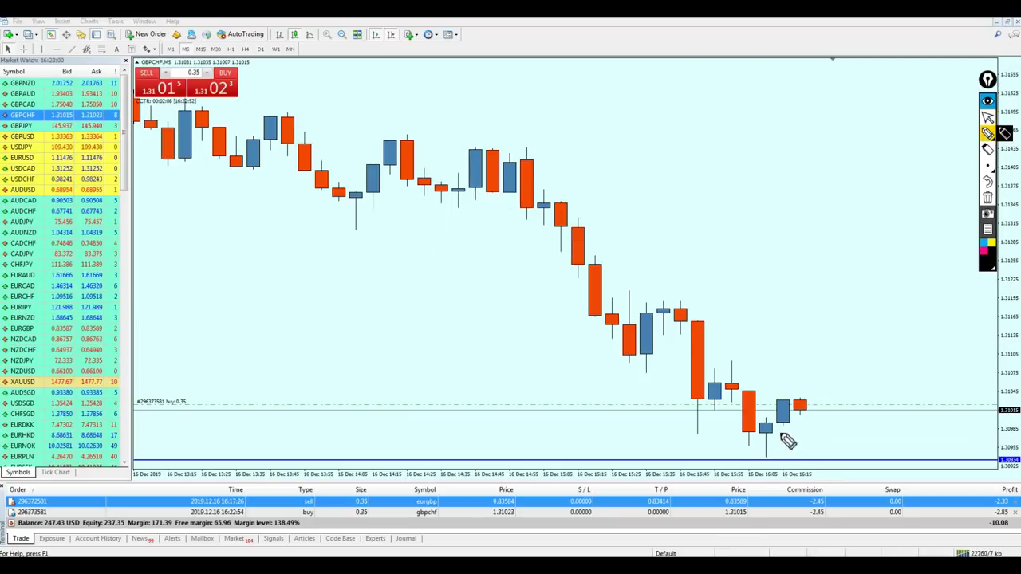
pyautogui.moveTo(785, 439)
pyautogui.mouseDown()
pyautogui.moveTo(754, 427)
pyautogui.moveTo(799, 443)
pyautogui.mouseUp()
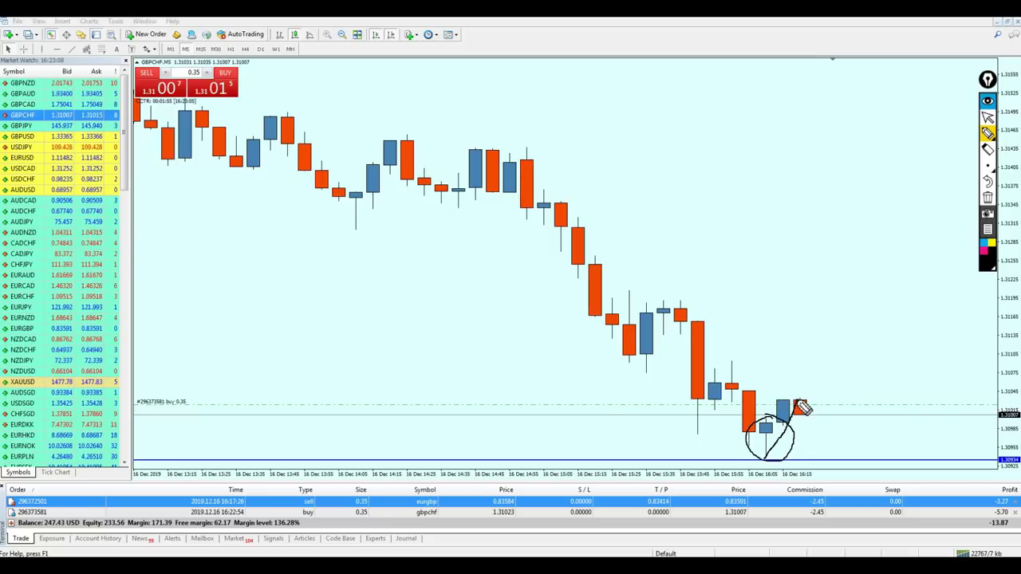
pyautogui.click(986, 199)
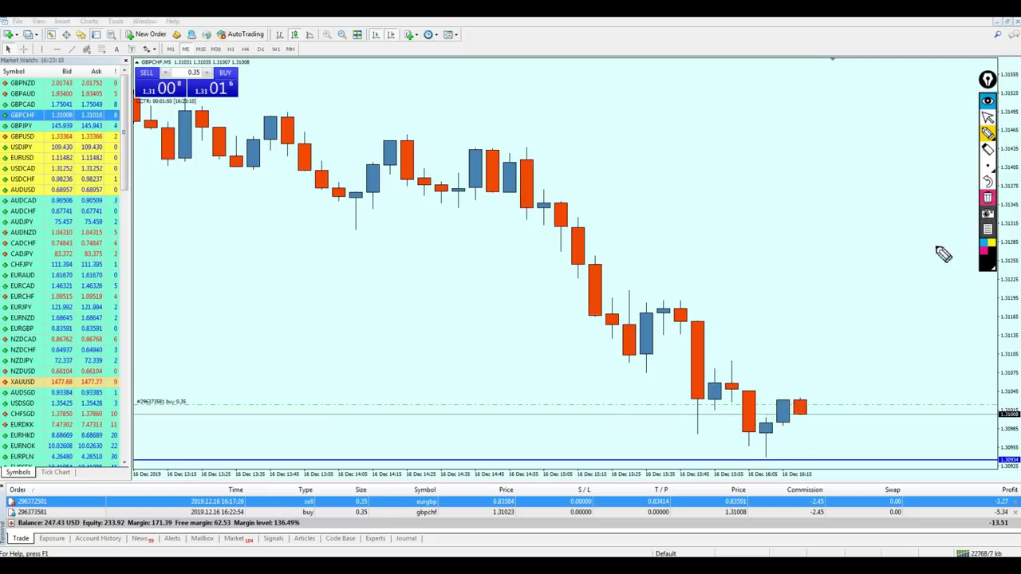
# - Circle the bullish candles after the low, mark the earlier support with a line extending past them, and erase the drawings
pyautogui.moveTo(792, 431); pyautogui.dragTo(766, 419)
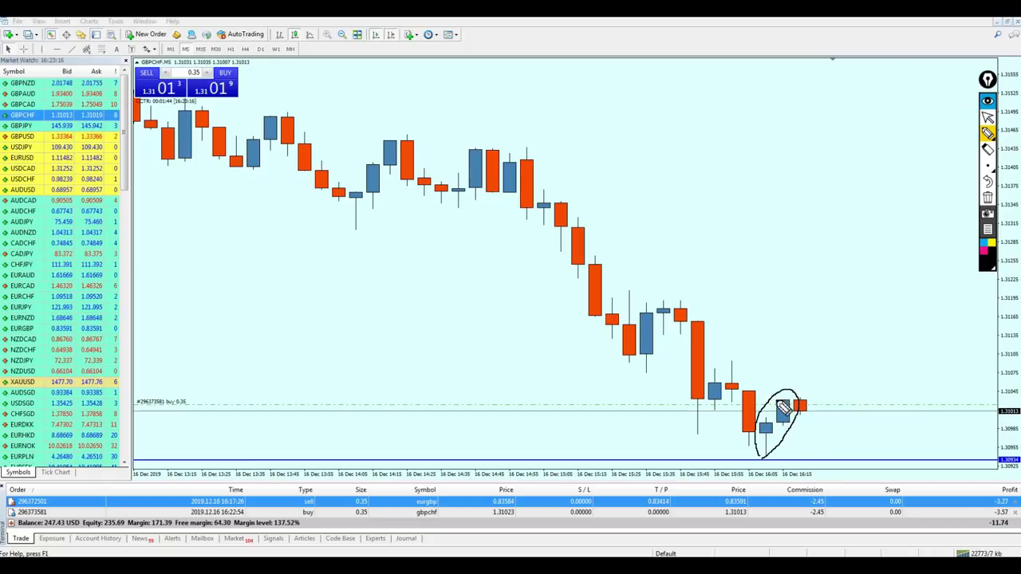
pyautogui.moveTo(705, 420)
pyautogui.mouseDown()
pyautogui.moveTo(694, 407)
pyautogui.moveTo(684, 417)
pyautogui.moveTo(767, 425)
pyautogui.moveTo(870, 414)
pyautogui.mouseUp()
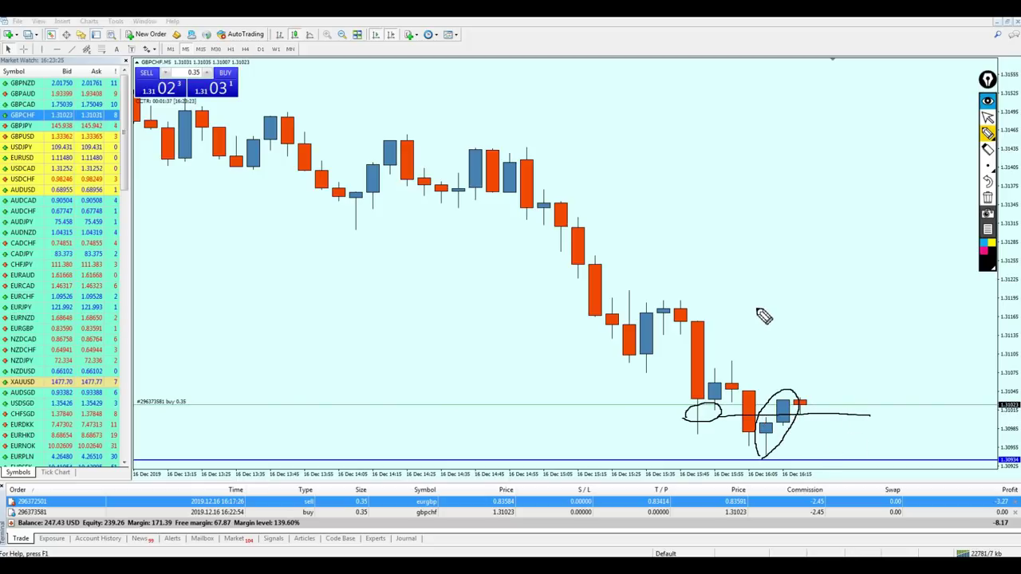
pyautogui.click(987, 118)
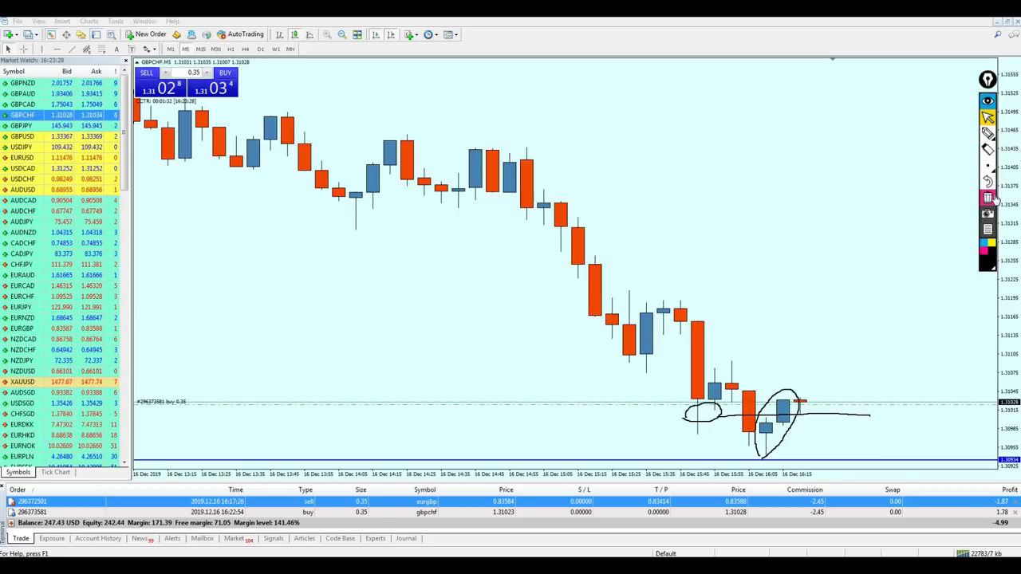
pyautogui.click(988, 199)
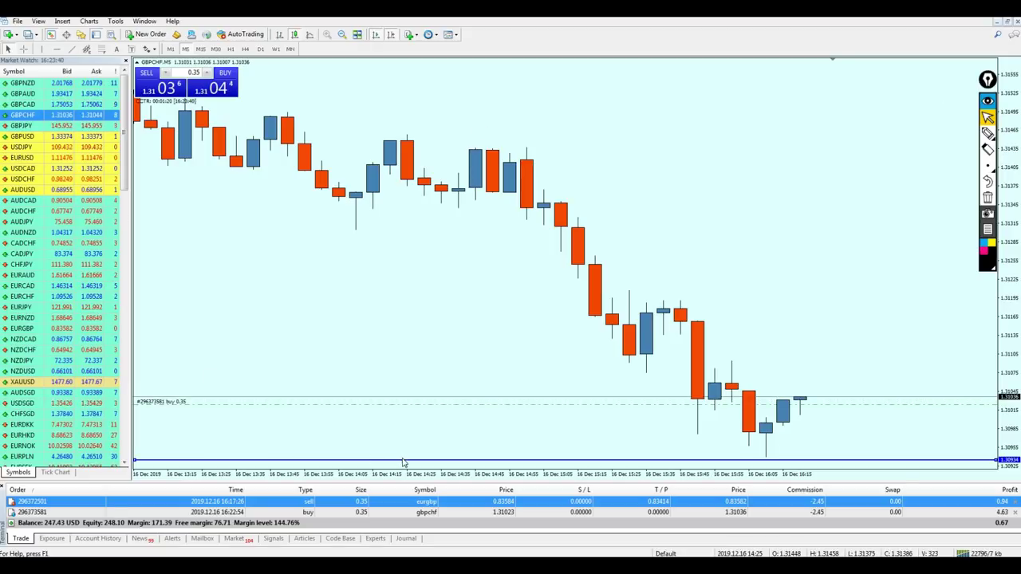
# - Duplicate GBPCHF's lower horizontal line at 1.31015 and measure the large bearish 15:50 candle downward from its open
pyautogui.moveTo(401, 459); pyautogui.dragTo(495, 417)
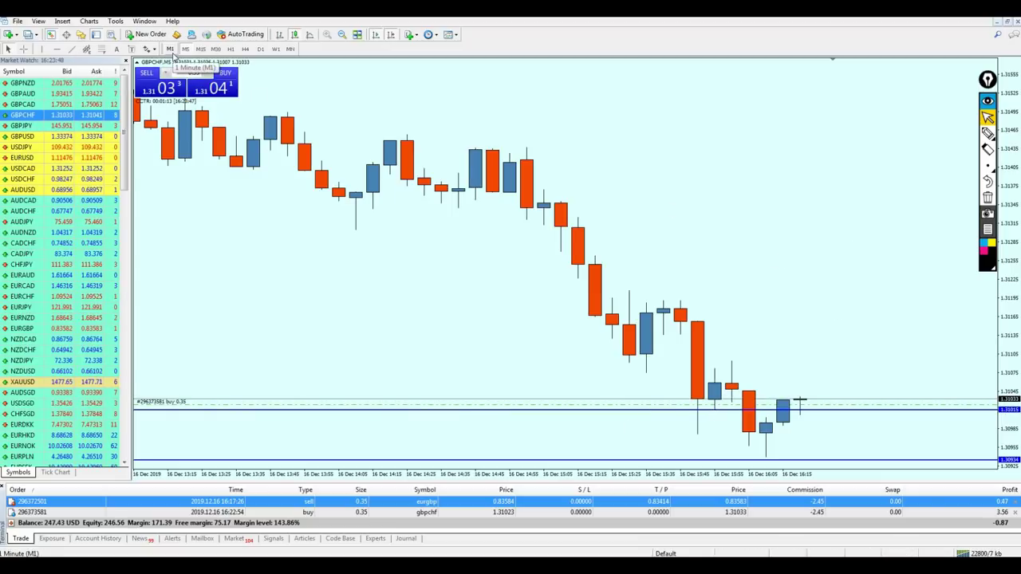
pyautogui.middleClick(420, 171)
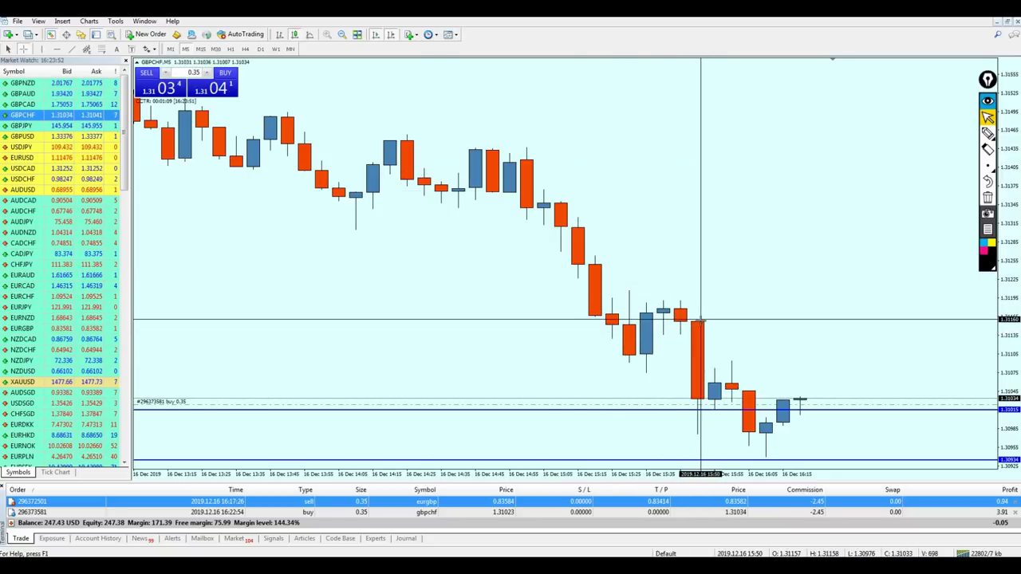
pyautogui.moveTo(699, 320); pyautogui.dragTo(699, 431)
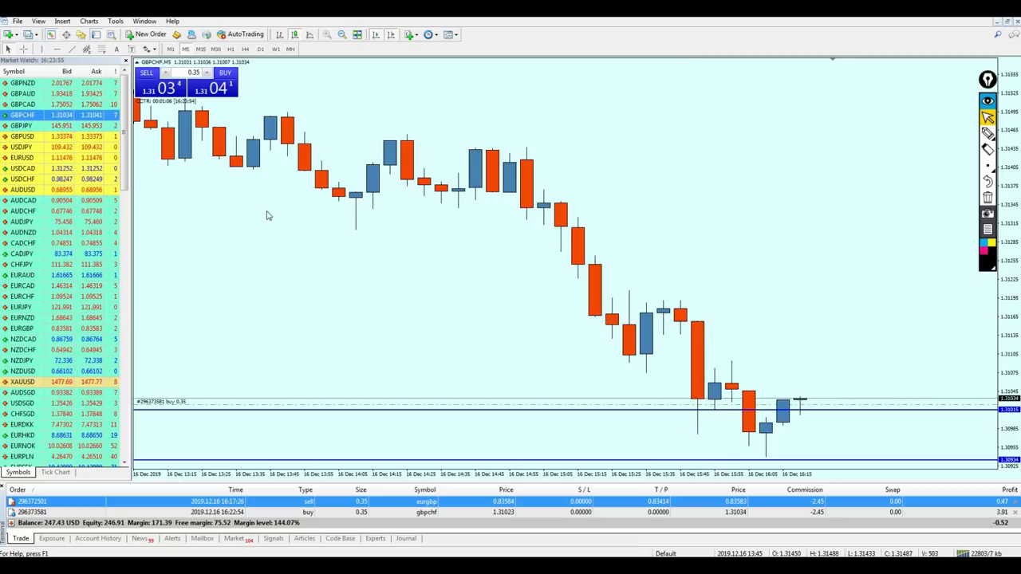
# - On GBPCHF's M1 chart, mark the earlier low, the breakout candle and the retest labelled S, and erase the drawings
pyautogui.click(169, 49)
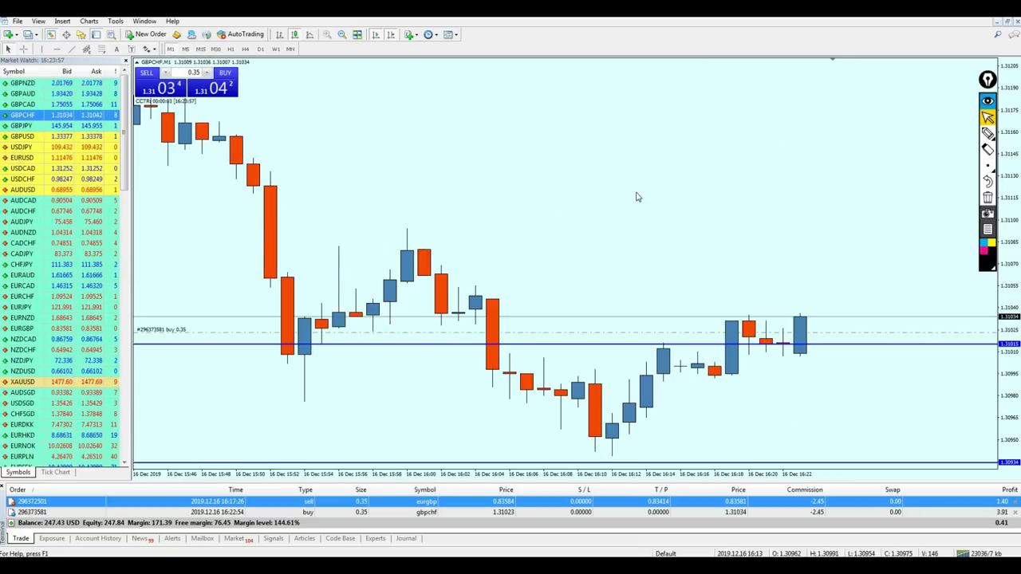
pyautogui.press('-')
pyautogui.click(987, 133)
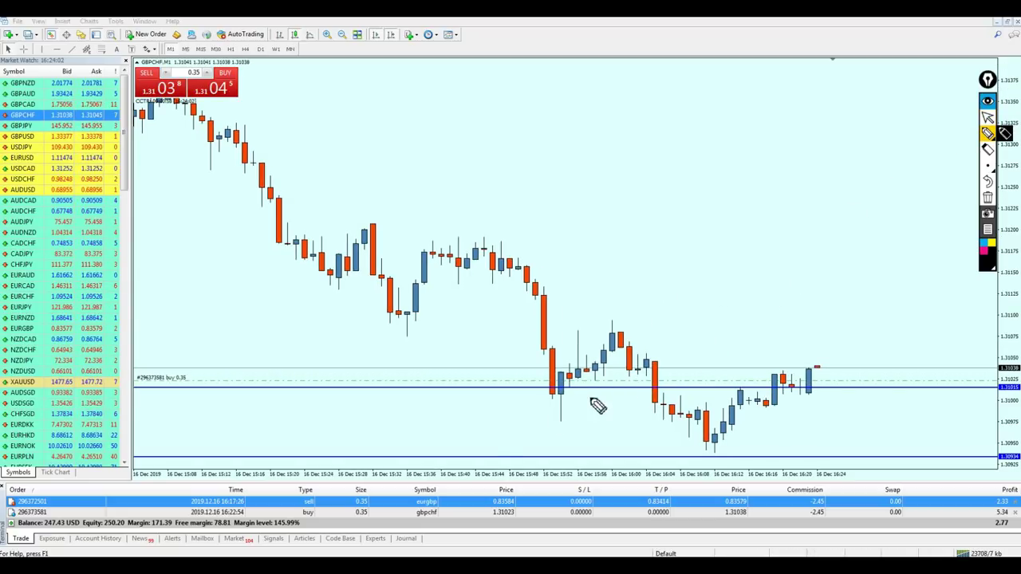
pyautogui.moveTo(568, 410)
pyautogui.mouseDown()
pyautogui.moveTo(550, 408)
pyautogui.moveTo(565, 389)
pyautogui.moveTo(569, 412)
pyautogui.moveTo(740, 394)
pyautogui.moveTo(777, 410)
pyautogui.moveTo(770, 394)
pyautogui.moveTo(793, 392)
pyautogui.moveTo(818, 430)
pyautogui.mouseUp()
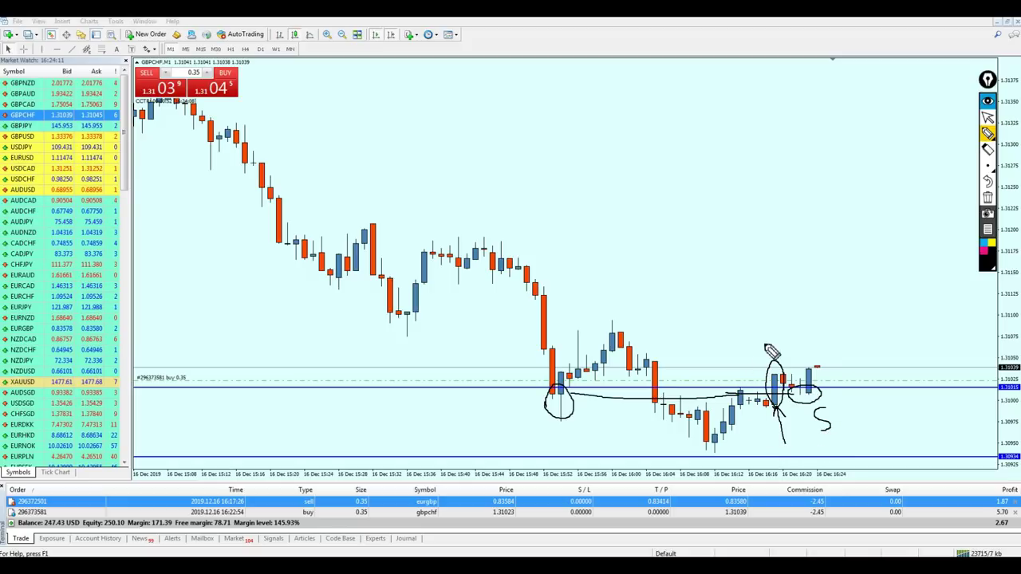
pyautogui.click(987, 117)
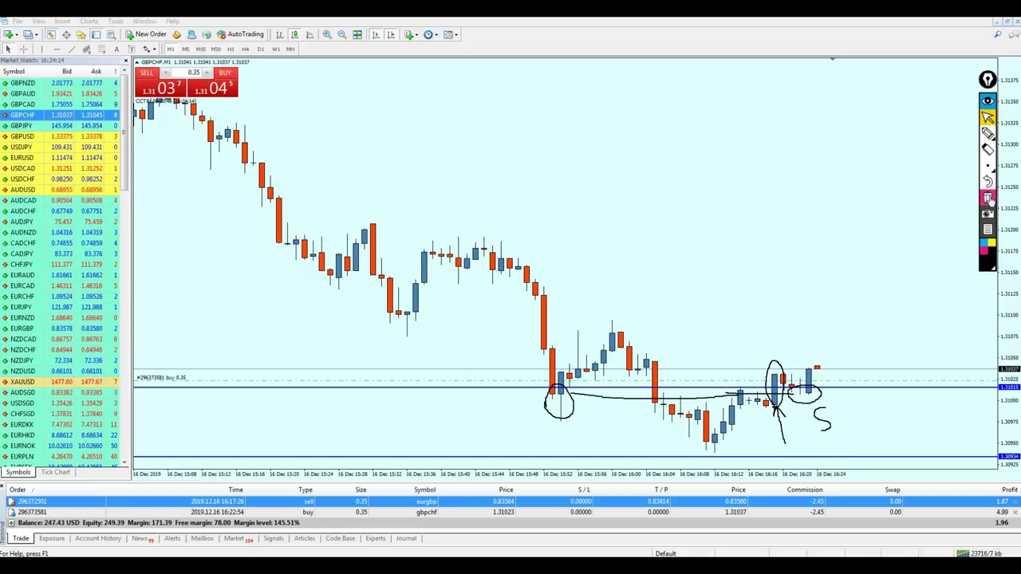
pyautogui.click(988, 197)
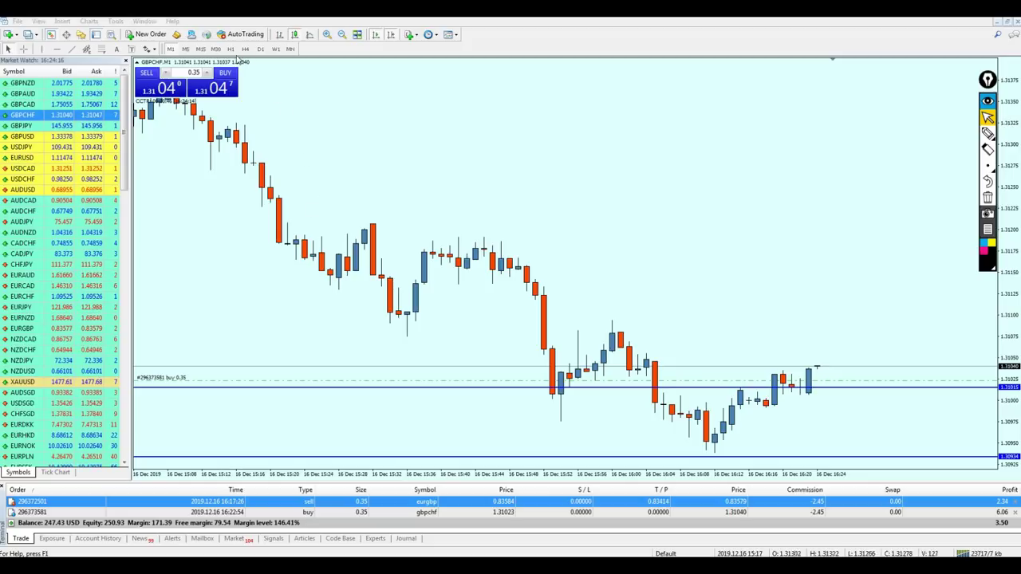
# - Switch GBPCHF to the M30 timeframe and measure the distance from the latest low up to the buy entry
pyautogui.click(215, 48)
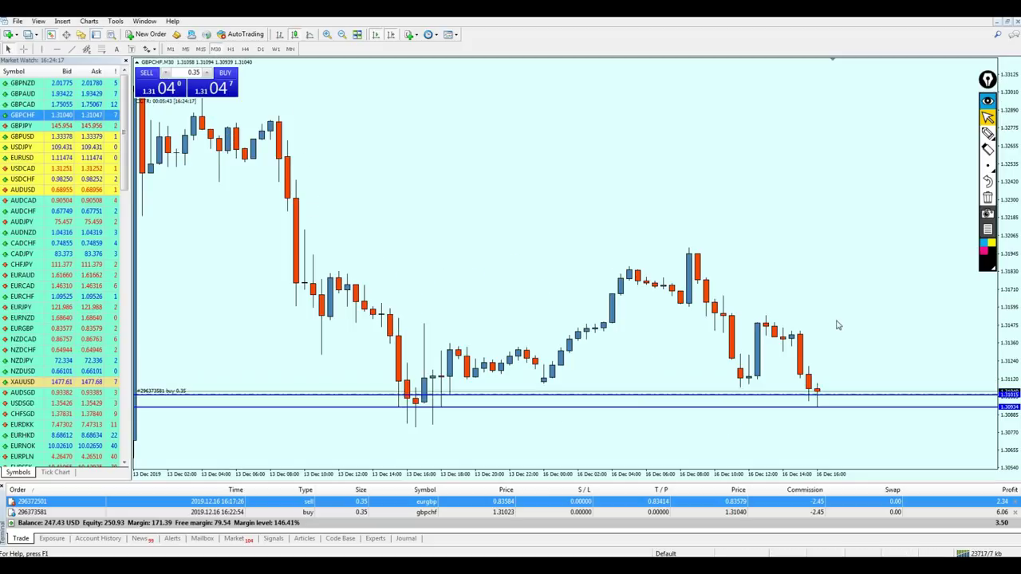
pyautogui.press('+')
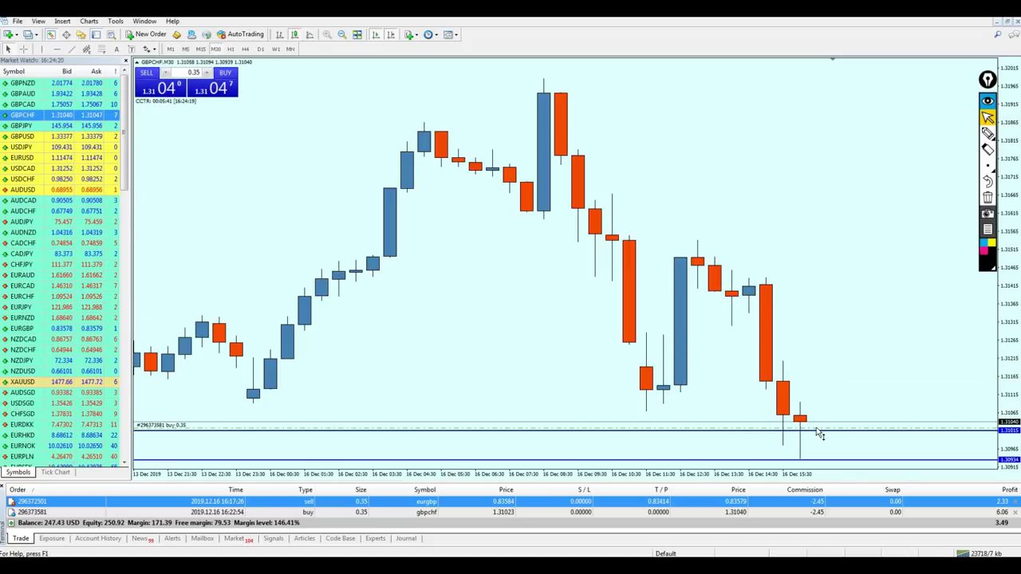
pyautogui.middleClick(802, 461)
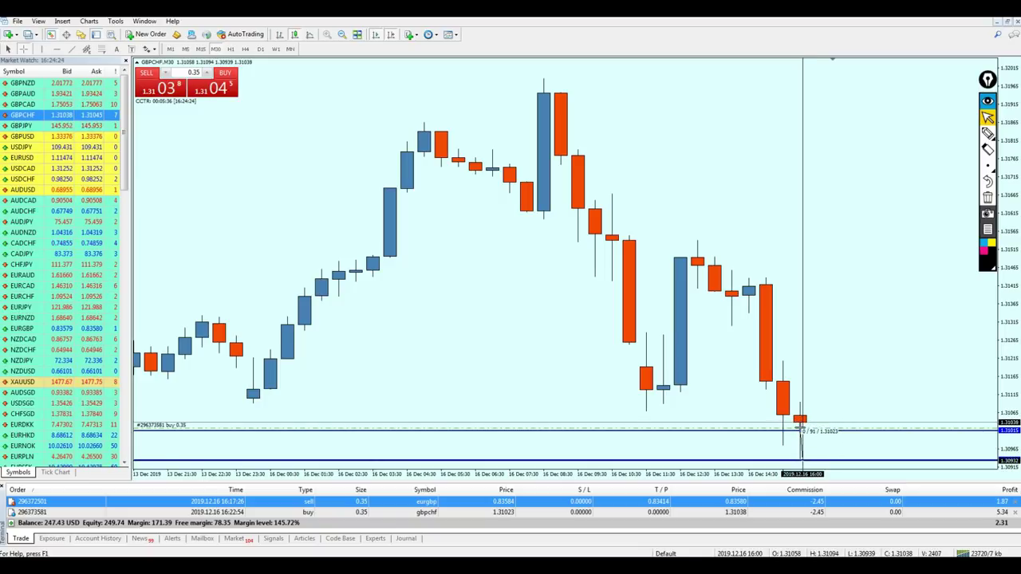
pyautogui.middleClick(823, 449)
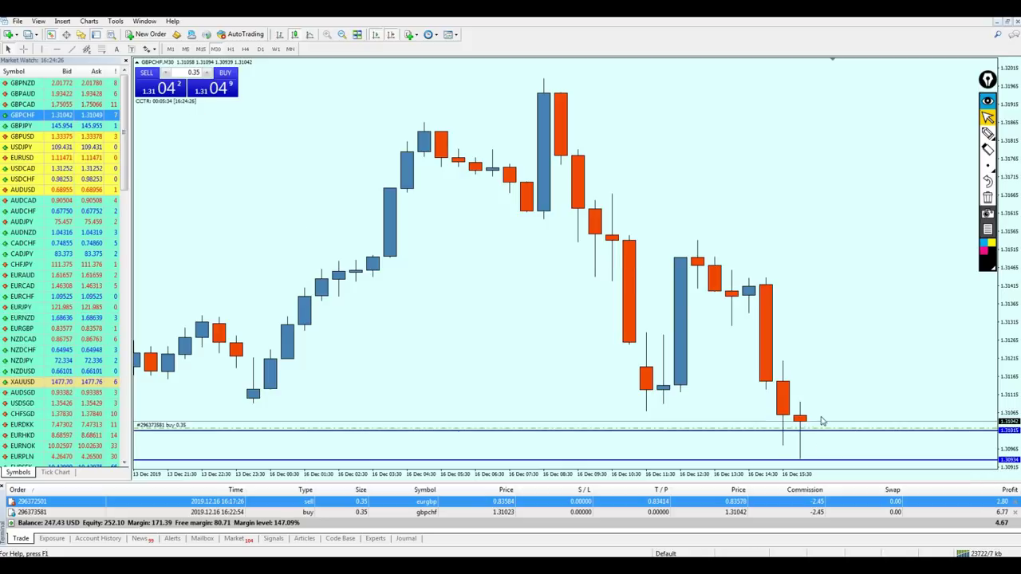
# - Set the GBPCHF buy order's take profit to 1.31197 on the chart
pyautogui.press('-')
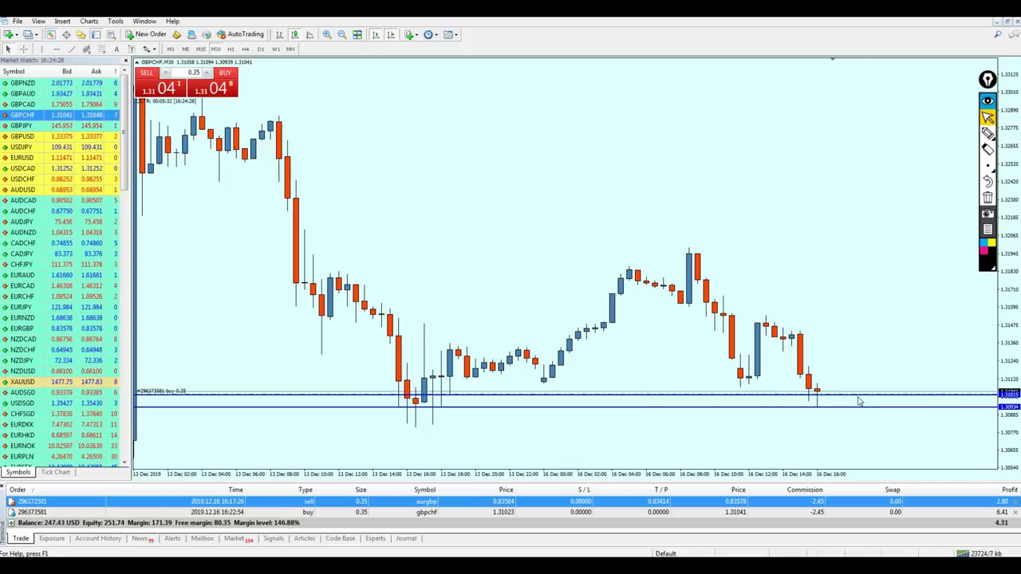
pyautogui.press('+')
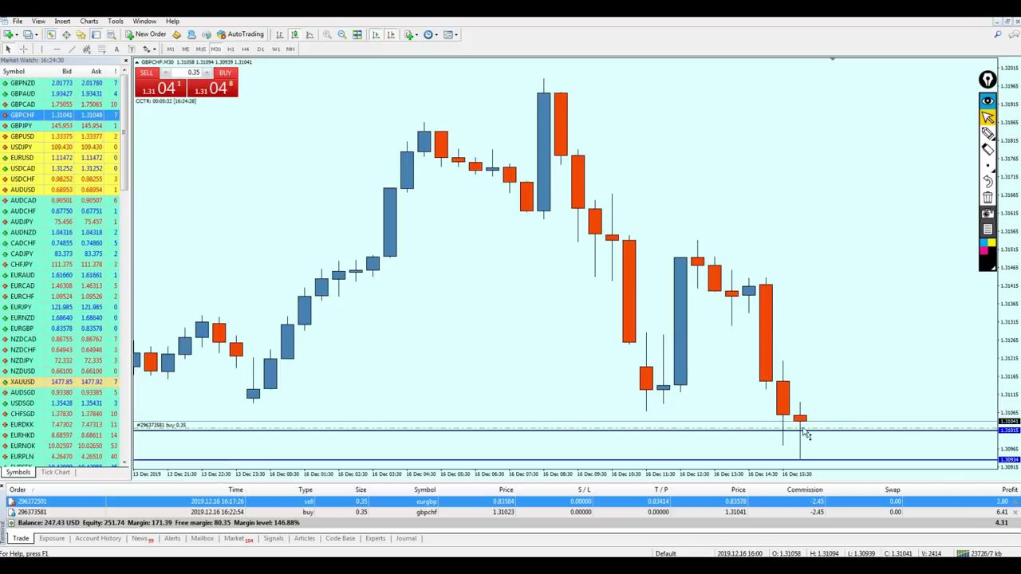
pyautogui.moveTo(803, 428); pyautogui.dragTo(800, 365)
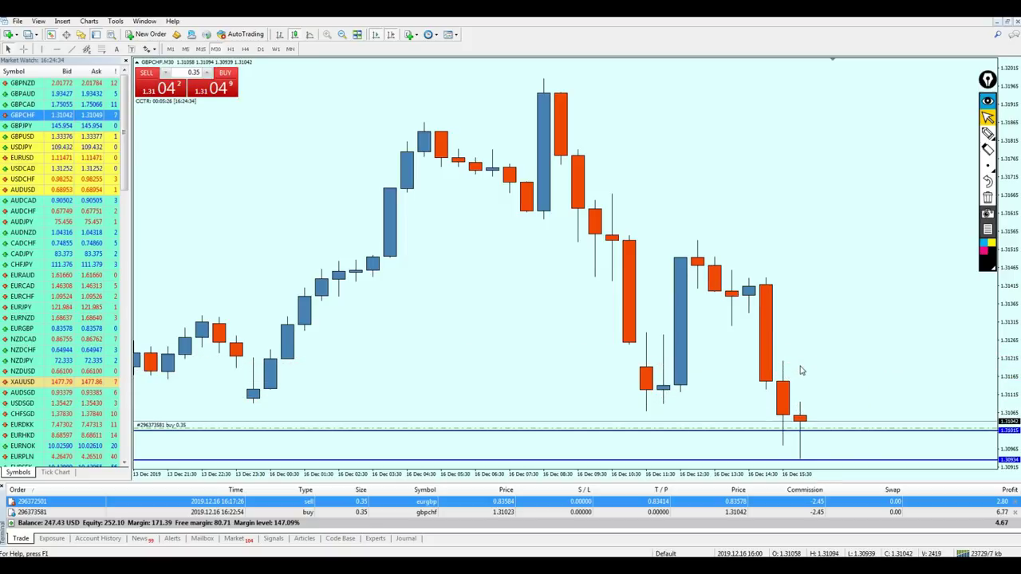
# - Circle the price reactions along GBPCHF's take-profit line, label the latest with an arrow and R, and erase the drawings
pyautogui.click(988, 134)
pyautogui.moveTo(779, 369); pyautogui.dragTo(783, 371)
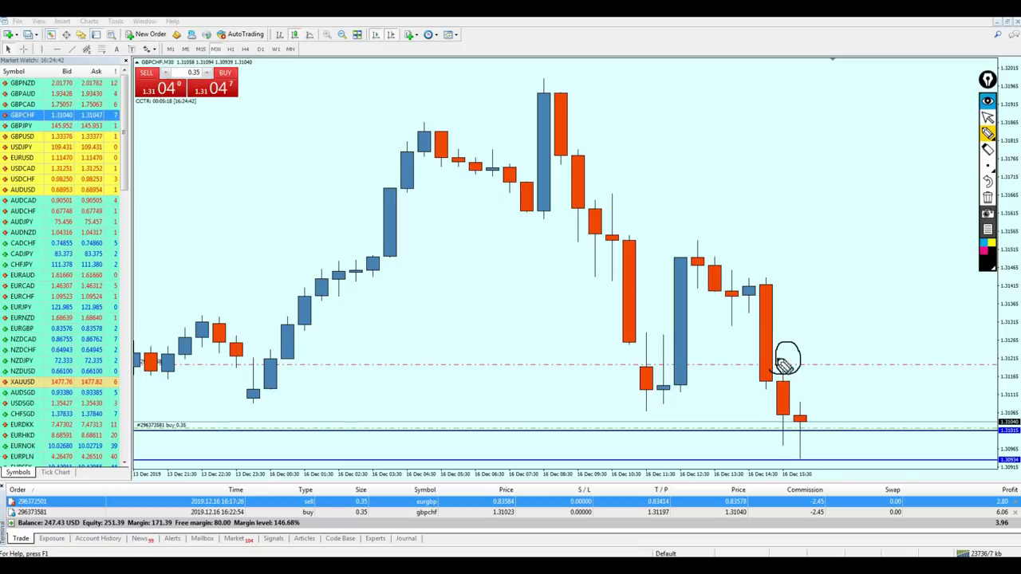
pyautogui.moveTo(773, 377); pyautogui.dragTo(791, 373)
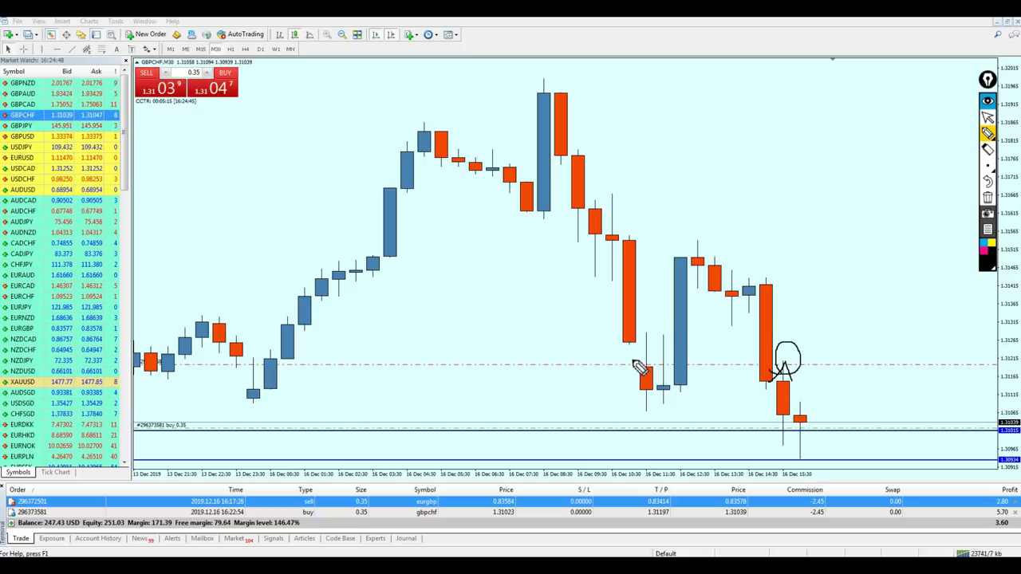
pyautogui.moveTo(636, 363)
pyautogui.mouseDown()
pyautogui.moveTo(668, 338)
pyautogui.moveTo(642, 360)
pyautogui.mouseUp()
pyautogui.moveTo(236, 365)
pyautogui.mouseDown()
pyautogui.moveTo(271, 360)
pyautogui.moveTo(238, 357)
pyautogui.mouseUp()
pyautogui.moveTo(182, 341); pyautogui.dragTo(190, 359)
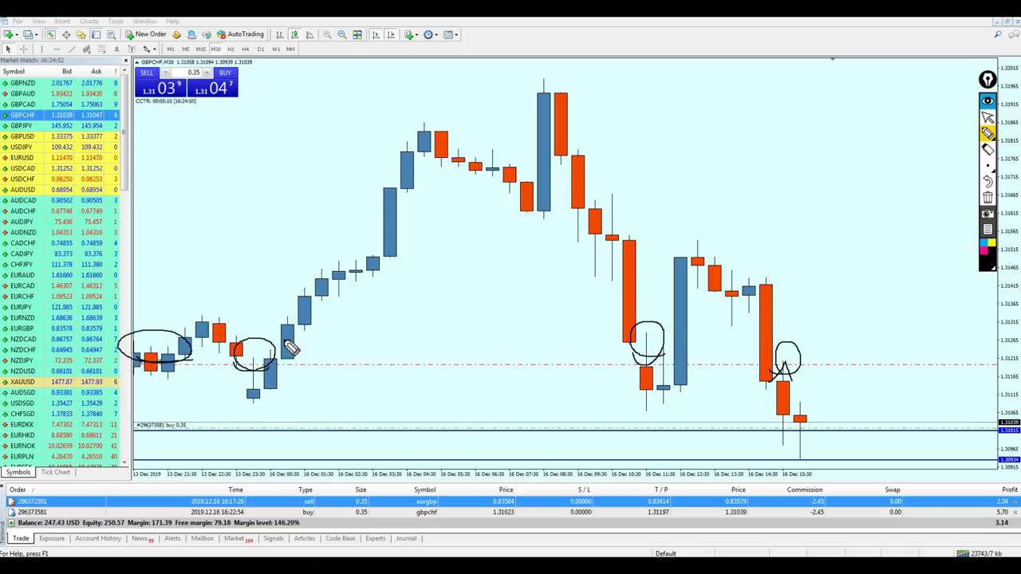
pyautogui.moveTo(829, 303)
pyautogui.mouseDown()
pyautogui.moveTo(808, 339)
pyautogui.moveTo(816, 334)
pyautogui.mouseUp()
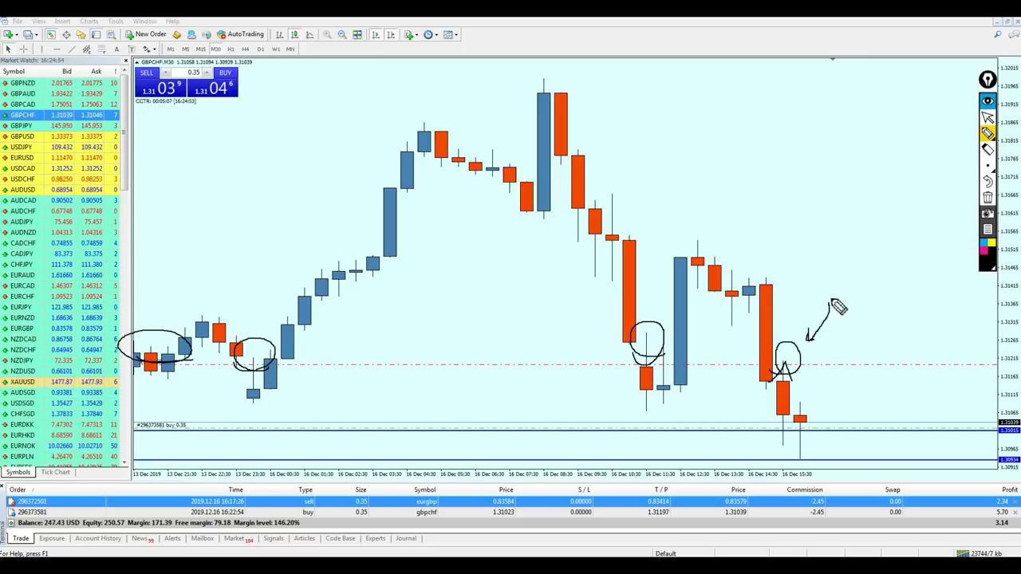
pyautogui.moveTo(838, 286)
pyautogui.mouseDown()
pyautogui.moveTo(834, 254)
pyautogui.moveTo(851, 281)
pyautogui.mouseUp()
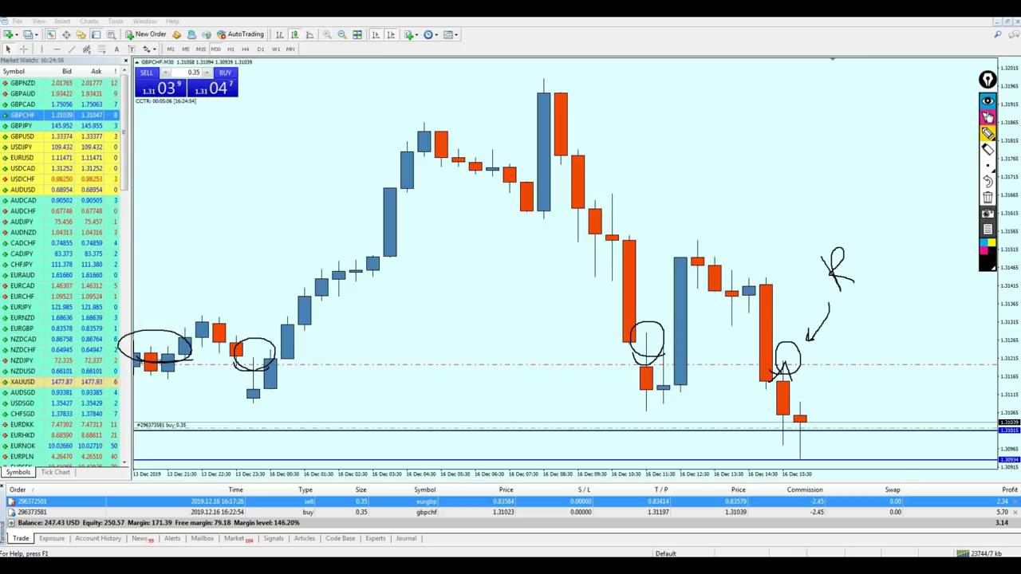
pyautogui.click(987, 116)
pyautogui.click(988, 197)
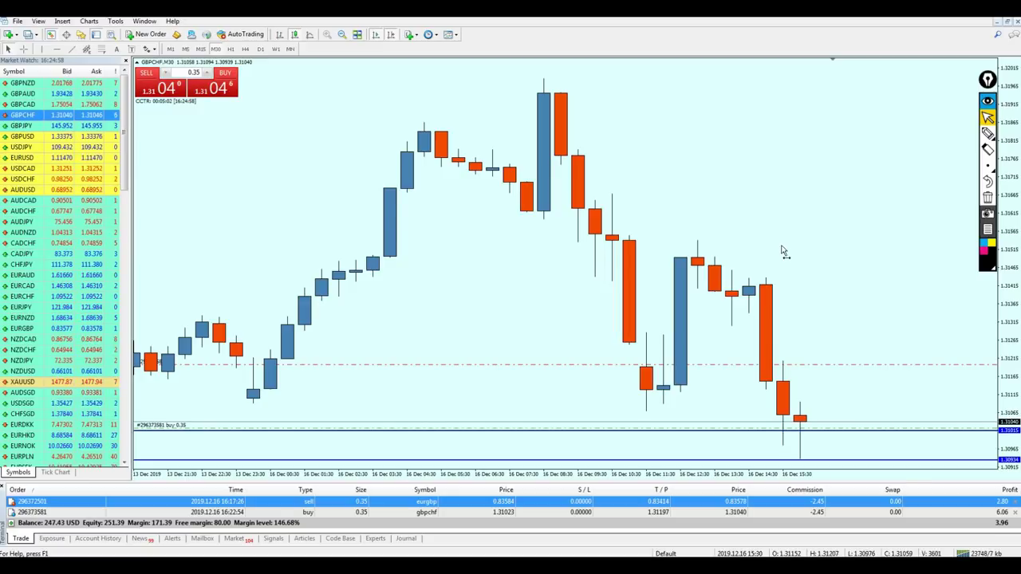
# - Open the GBPJPY chart and examine it on the M30, M15 and H1 timeframes for a key-level setup
pyautogui.press('-')
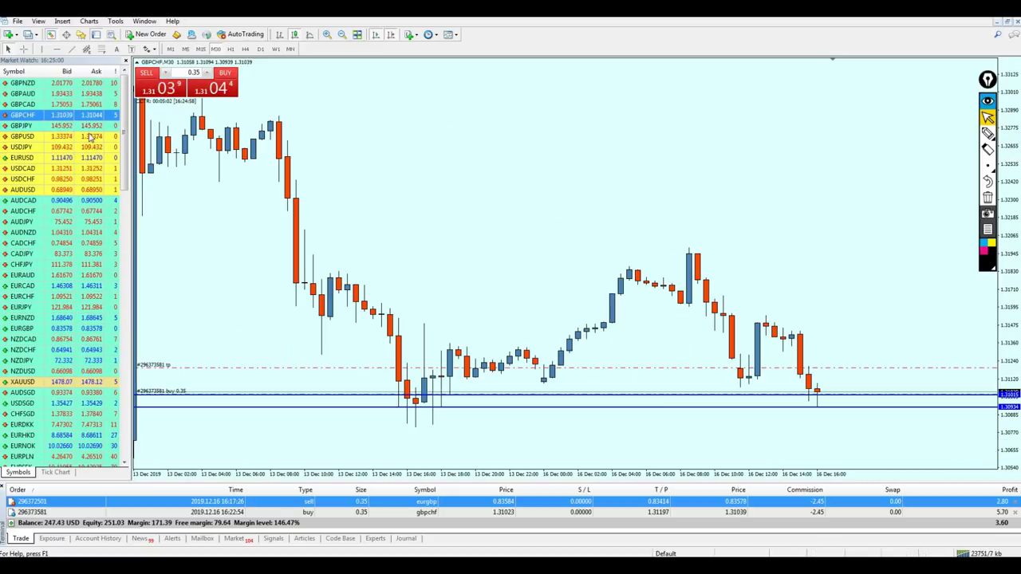
pyautogui.moveTo(72, 126); pyautogui.dragTo(467, 176)
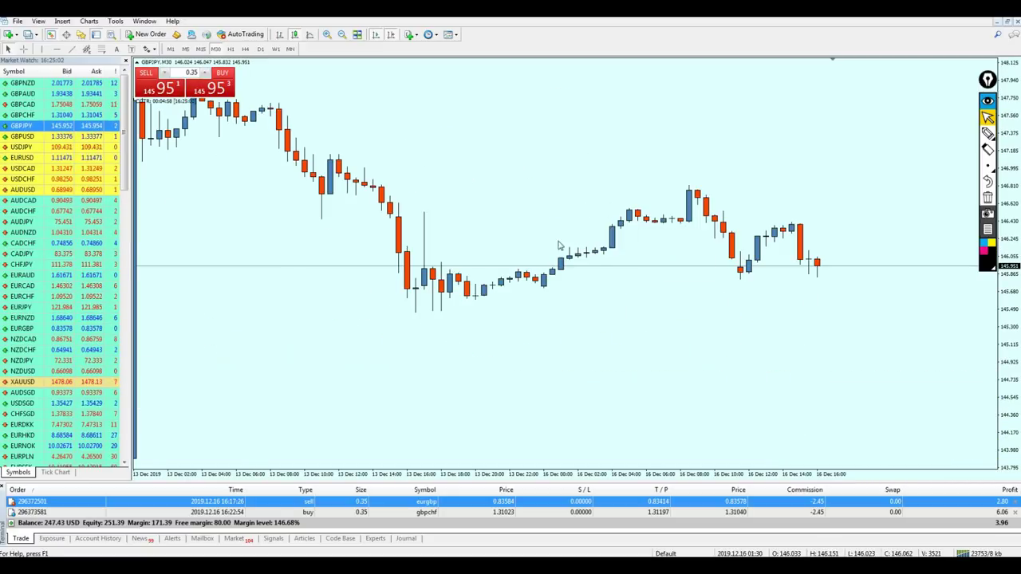
pyautogui.press('-')
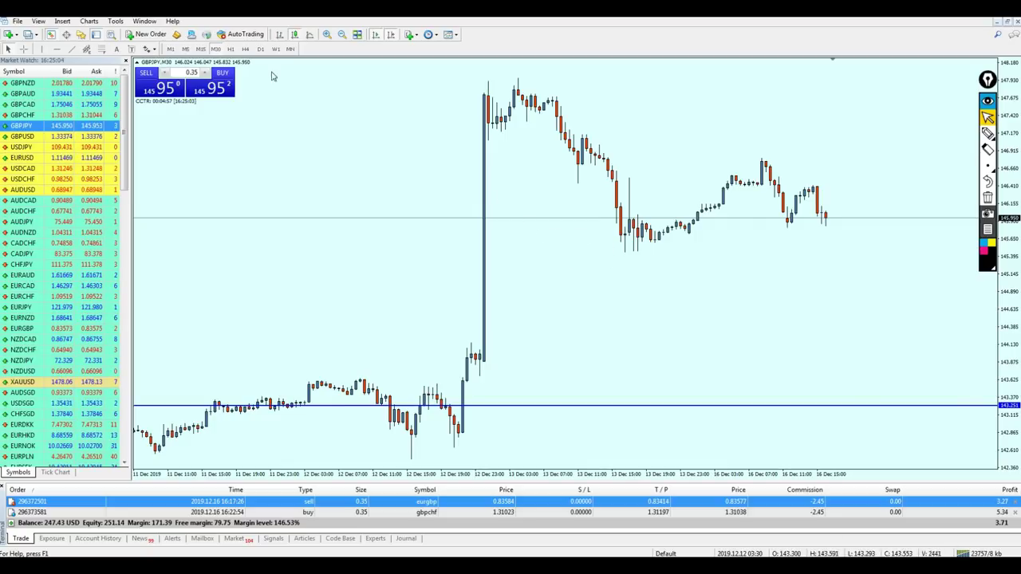
pyautogui.click(200, 49)
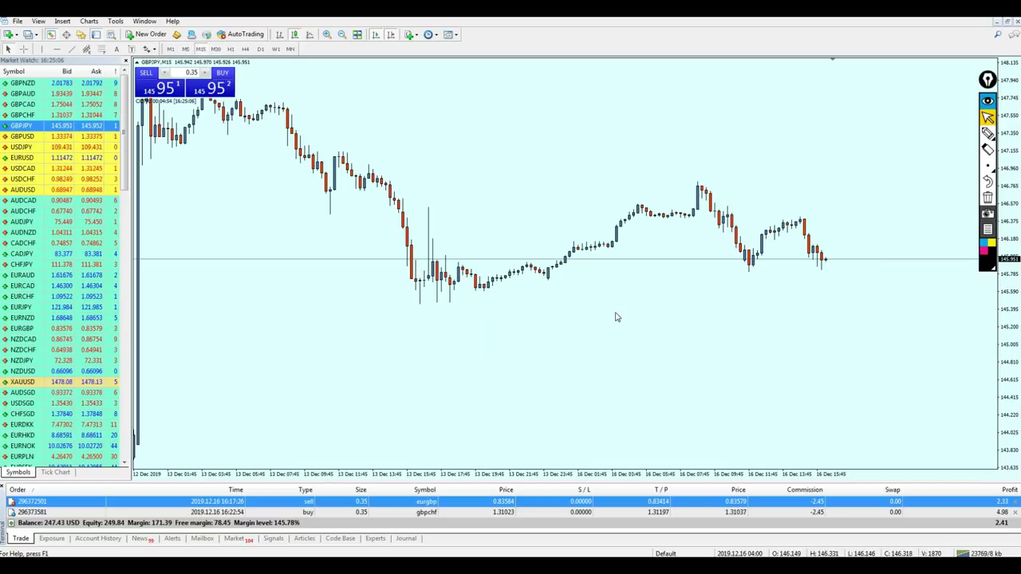
pyautogui.press('+')
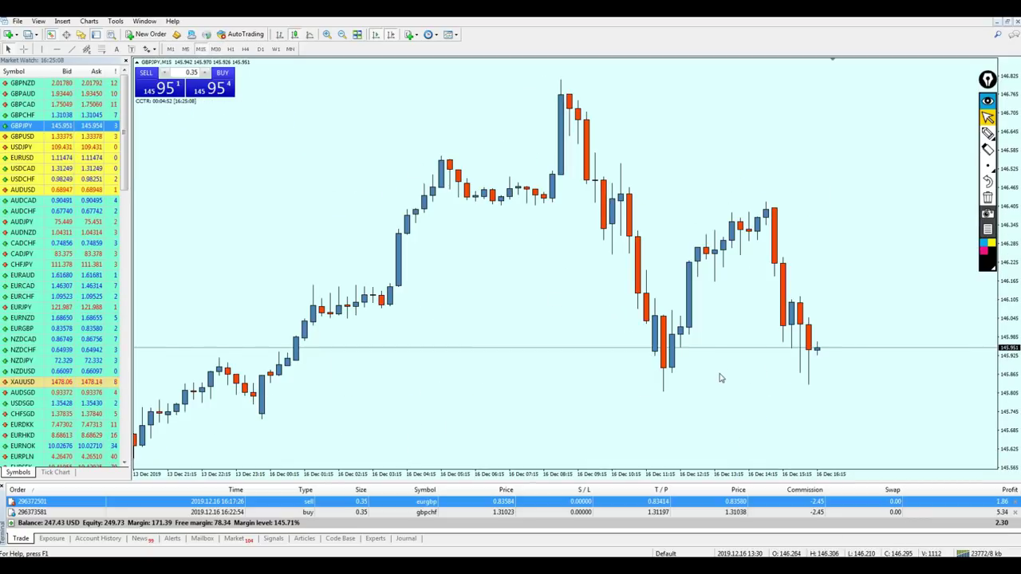
pyautogui.press('-')
pyautogui.click(230, 48)
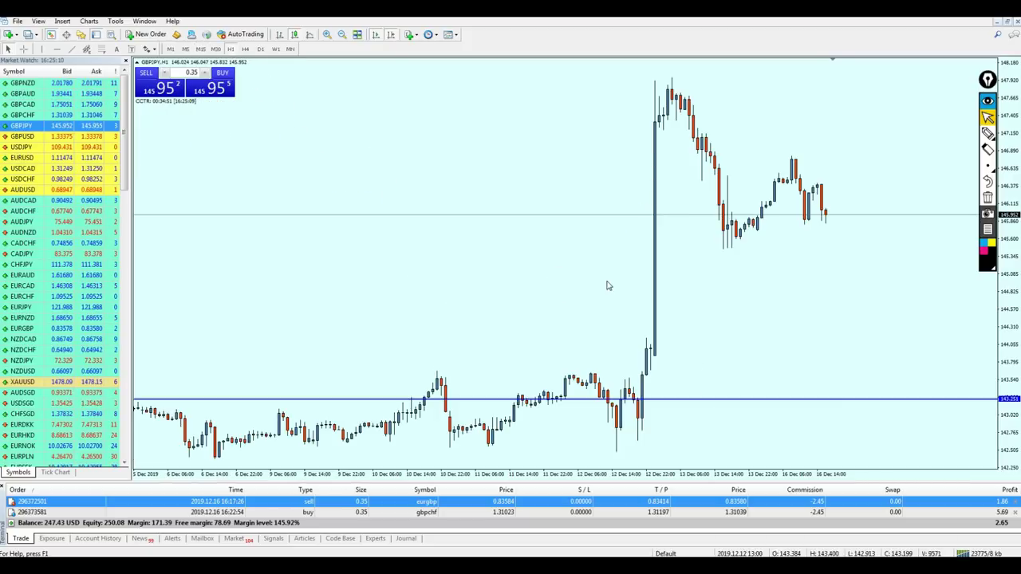
# - Review the H1 charts of GBPNZD, GBPAUD, GBPCAD, GBPCHF, GBPJPY, USDJPY, EURUSD and the open EURGBP order for key-level setups
pyautogui.press('+')
pyautogui.moveTo(23, 83); pyautogui.dragTo(531, 237)
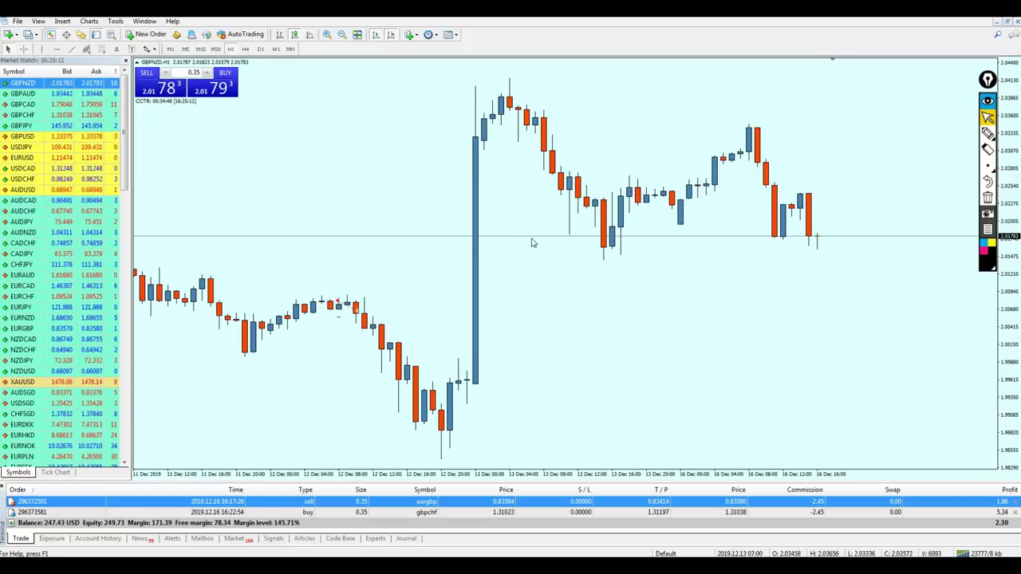
pyautogui.press('-')
pyautogui.moveTo(23, 93); pyautogui.dragTo(439, 186)
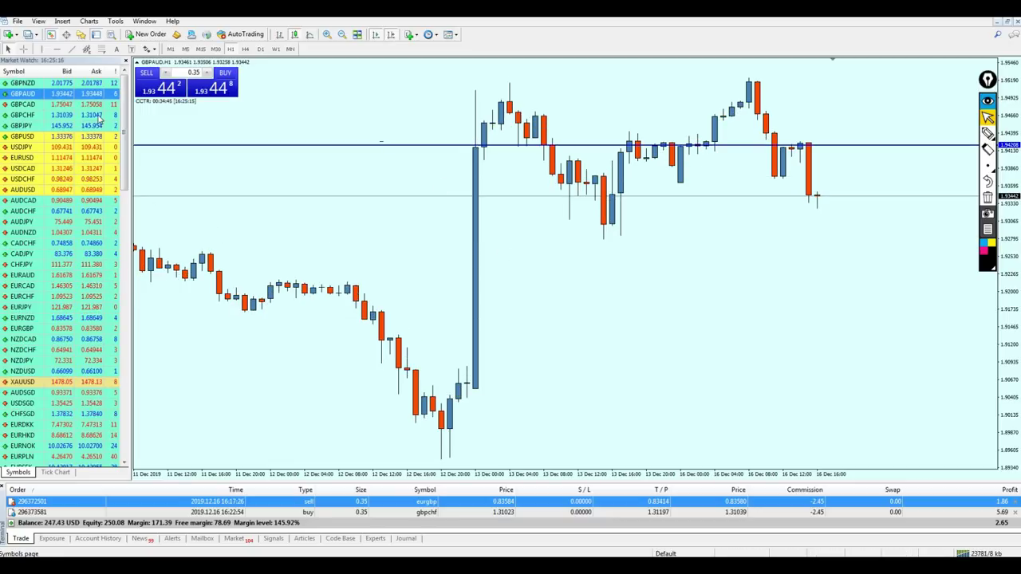
pyautogui.moveTo(94, 104); pyautogui.dragTo(370, 207)
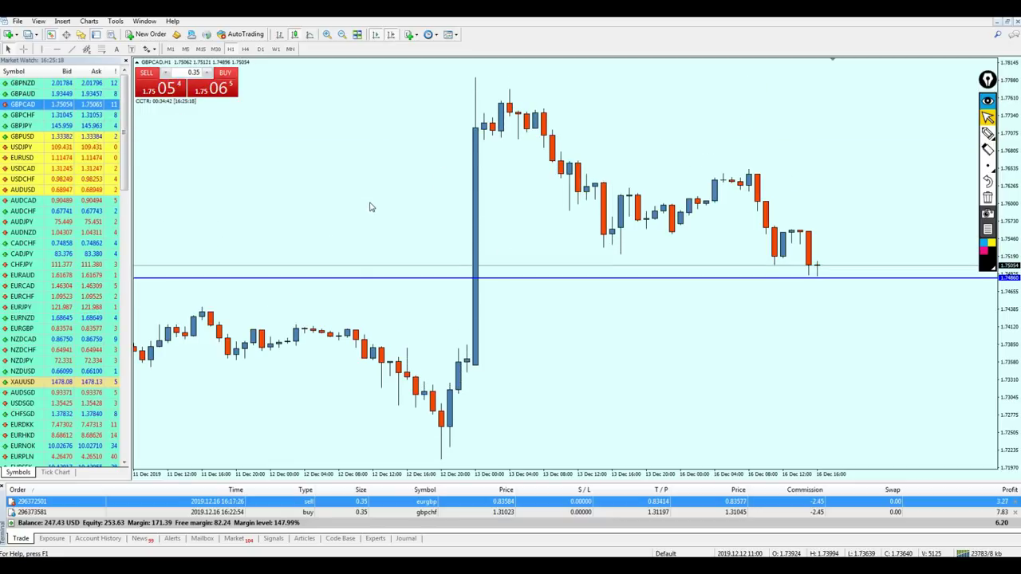
pyautogui.moveTo(83, 115); pyautogui.dragTo(404, 215)
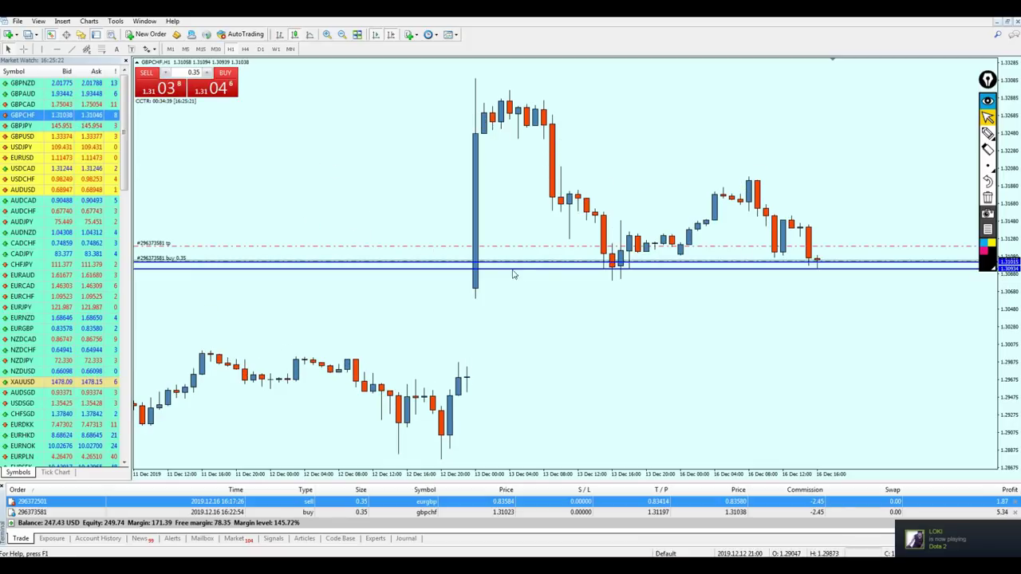
pyautogui.moveTo(72, 126); pyautogui.dragTo(313, 161)
pyautogui.moveTo(83, 147); pyautogui.dragTo(314, 219)
pyautogui.moveTo(80, 157); pyautogui.dragTo(478, 230)
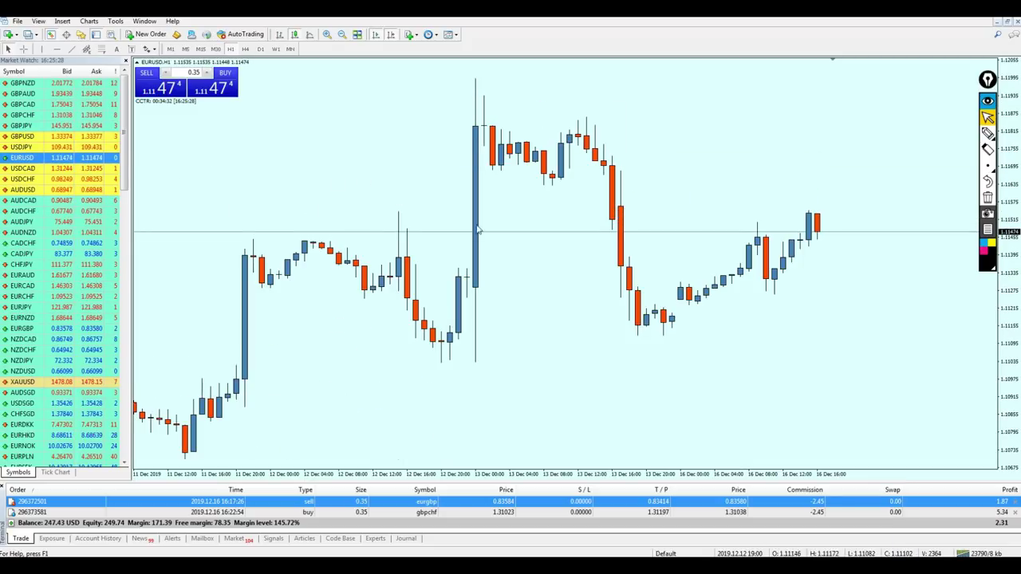
pyautogui.rightClick(478, 183)
pyautogui.click(462, 175)
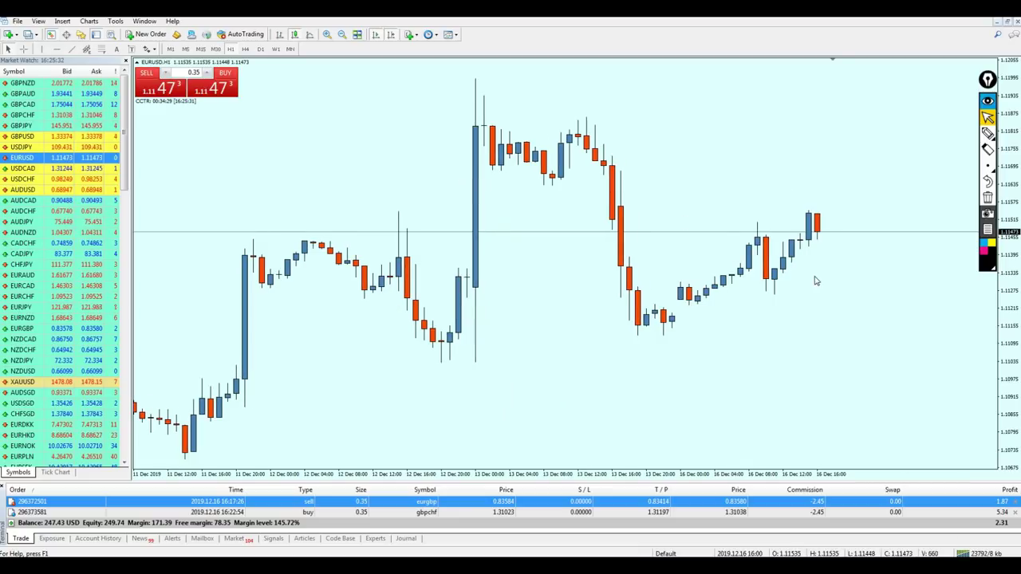
pyautogui.moveTo(817, 503); pyautogui.dragTo(758, 382)
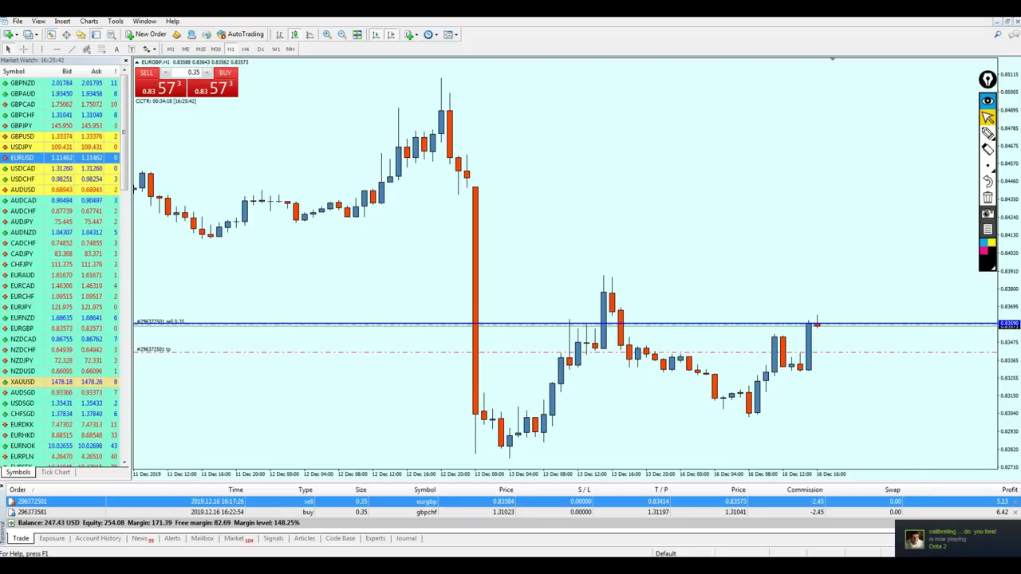
# - Bring up the options of the Steam application running in the background
pyautogui.click(925, 567)
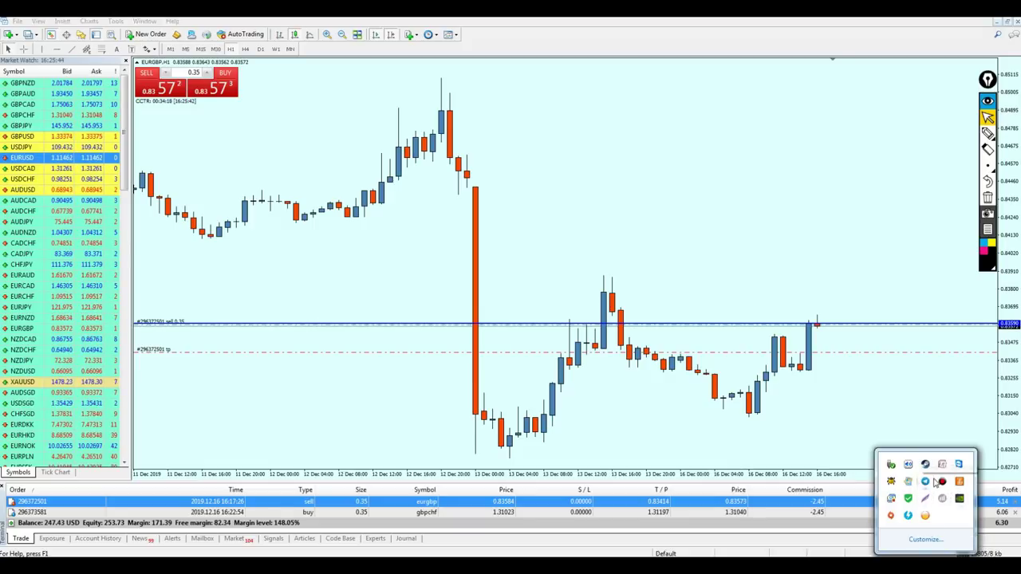
pyautogui.rightClick(948, 500)
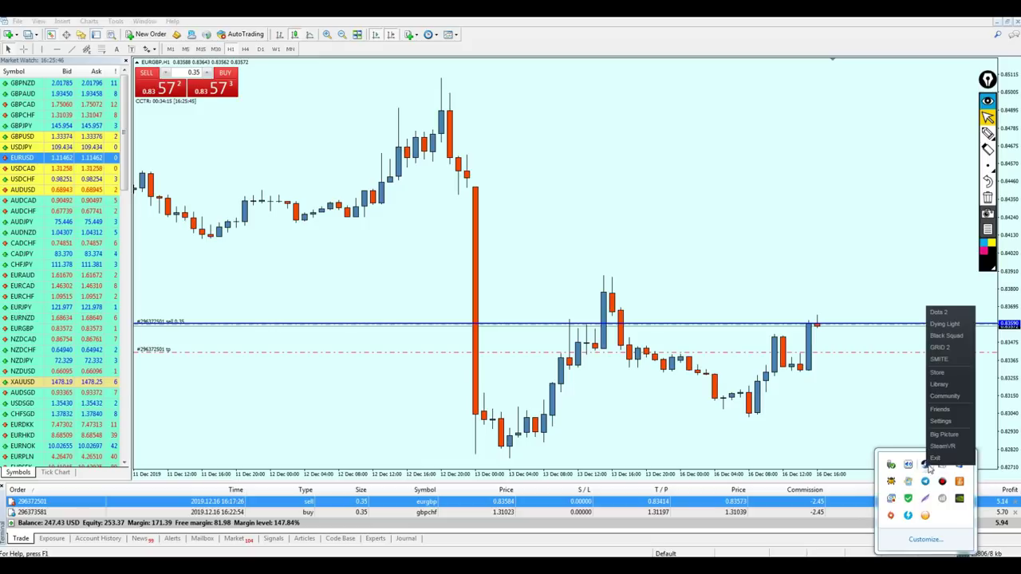
pyautogui.click(872, 428)
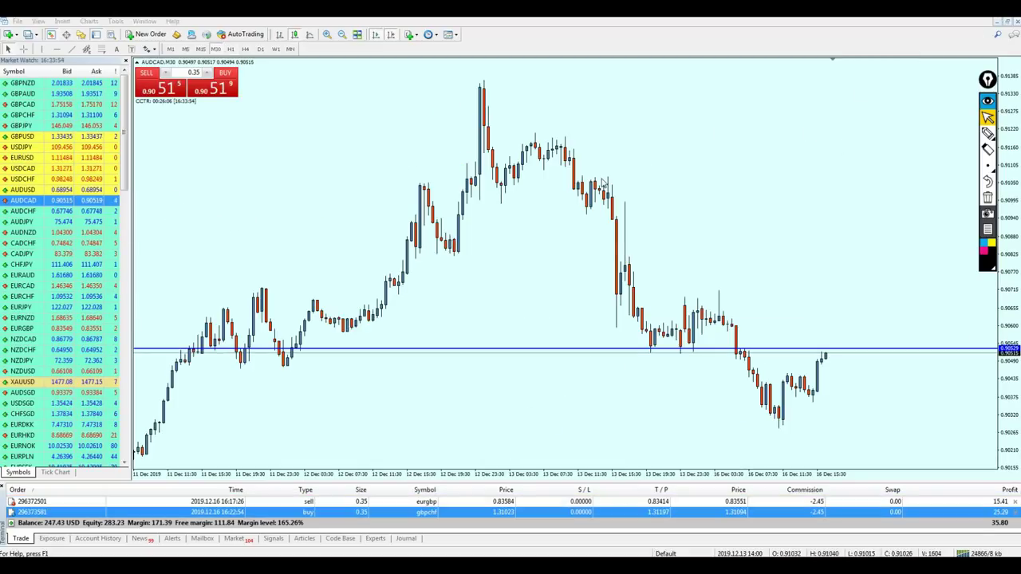
# - Circle the two latest retests of AUDCAD's horizontal level on M30, labelling them R1 with an arrow and R2
pyautogui.moveTo(997, 151)
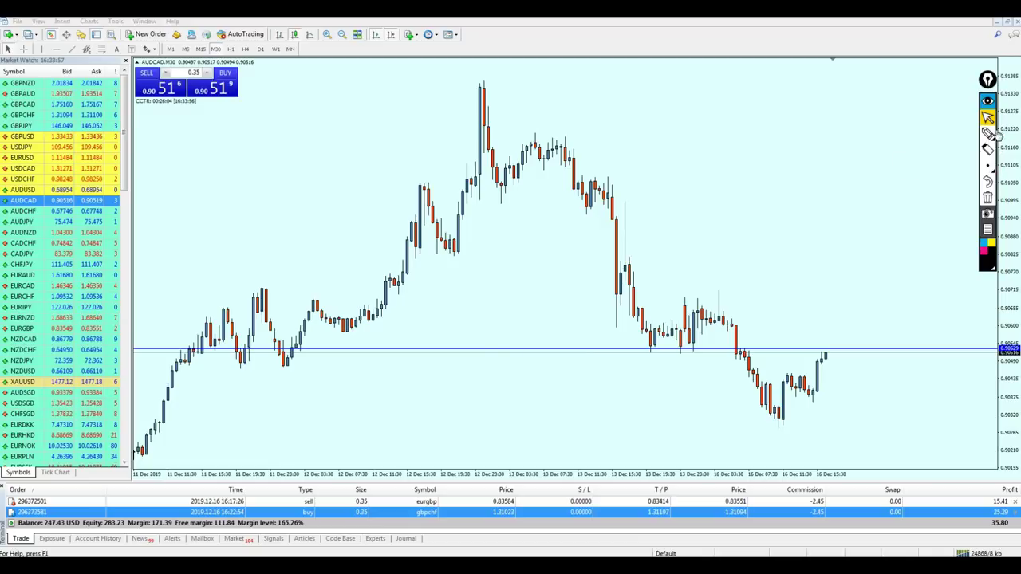
pyautogui.click(988, 133)
pyautogui.moveTo(815, 331)
pyautogui.mouseDown()
pyautogui.moveTo(821, 368)
pyautogui.moveTo(821, 337)
pyautogui.mouseUp()
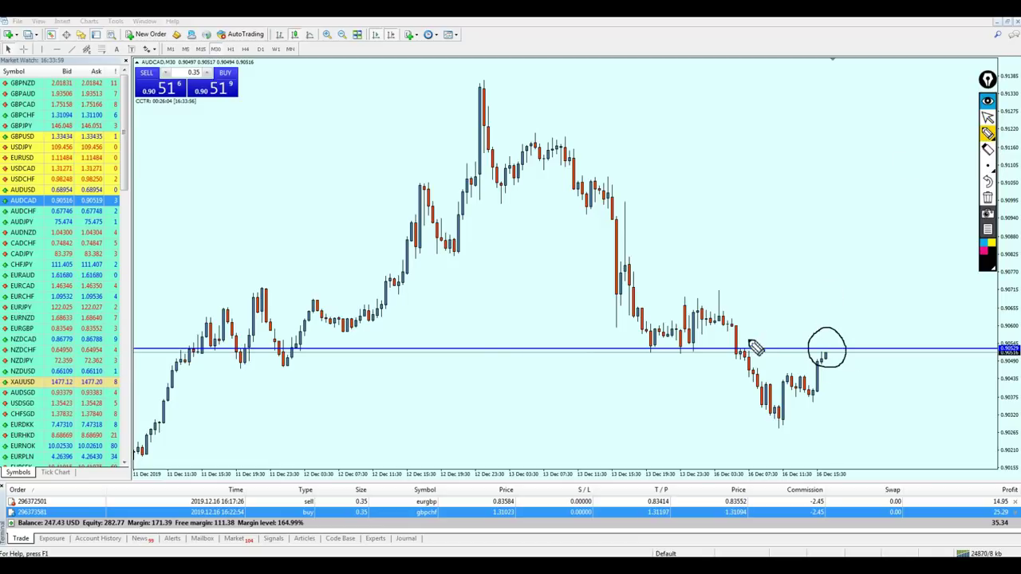
pyautogui.moveTo(740, 338); pyautogui.dragTo(743, 340)
pyautogui.moveTo(810, 297)
pyautogui.mouseDown()
pyautogui.moveTo(830, 290)
pyautogui.moveTo(845, 315)
pyautogui.moveTo(882, 323)
pyautogui.mouseUp()
pyautogui.click(854, 318)
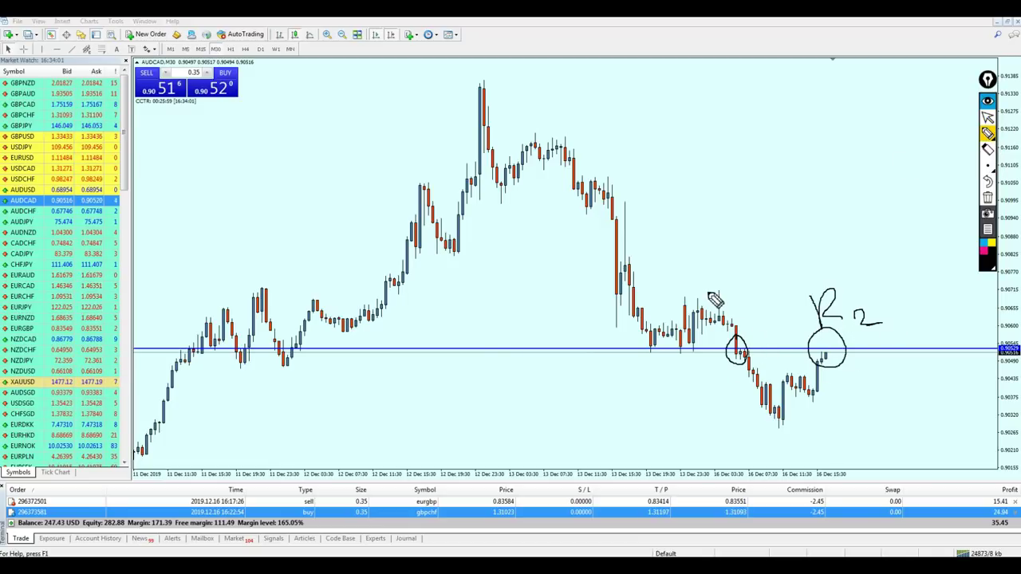
pyautogui.moveTo(767, 290); pyautogui.dragTo(752, 342)
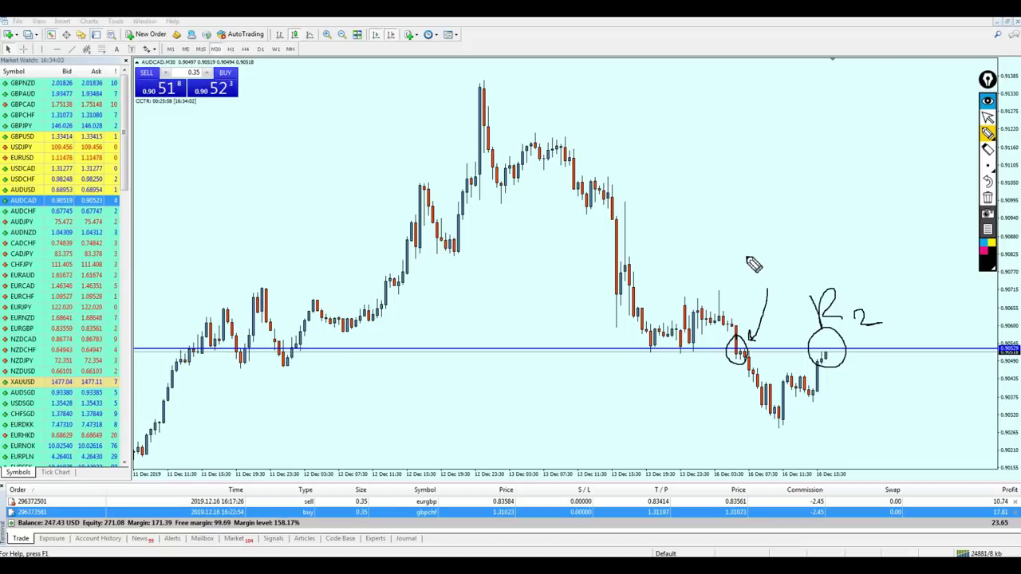
pyautogui.moveTo(753, 249)
pyautogui.mouseDown()
pyautogui.moveTo(756, 280)
pyautogui.moveTo(771, 271)
pyautogui.mouseUp()
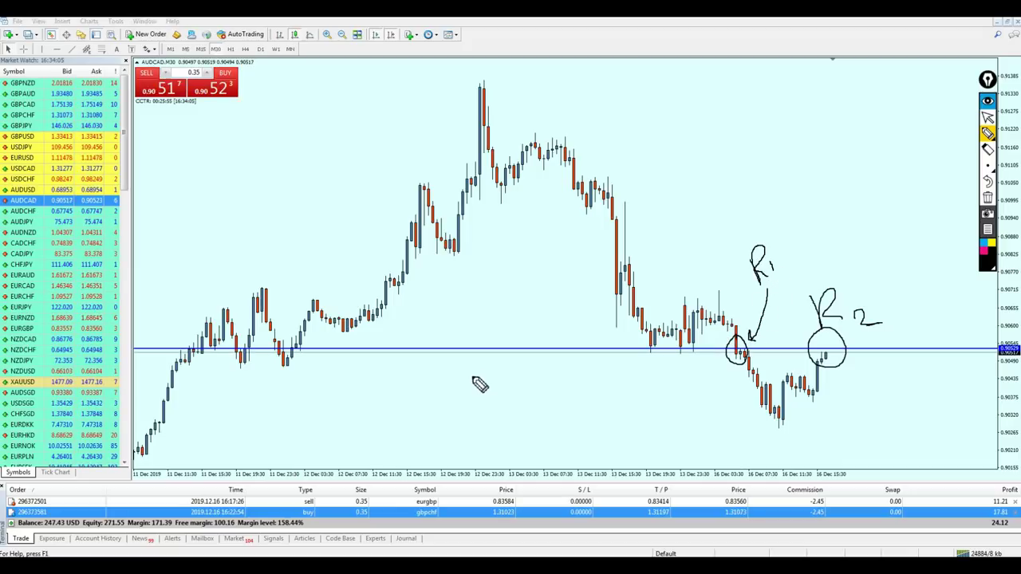
# - Circle the earlier price reactions along AUDCAD's key level, mark the first with an arrow, and erase all drawings
pyautogui.moveTo(646, 357)
pyautogui.mouseDown()
pyautogui.moveTo(702, 335)
pyautogui.moveTo(652, 355)
pyautogui.mouseUp()
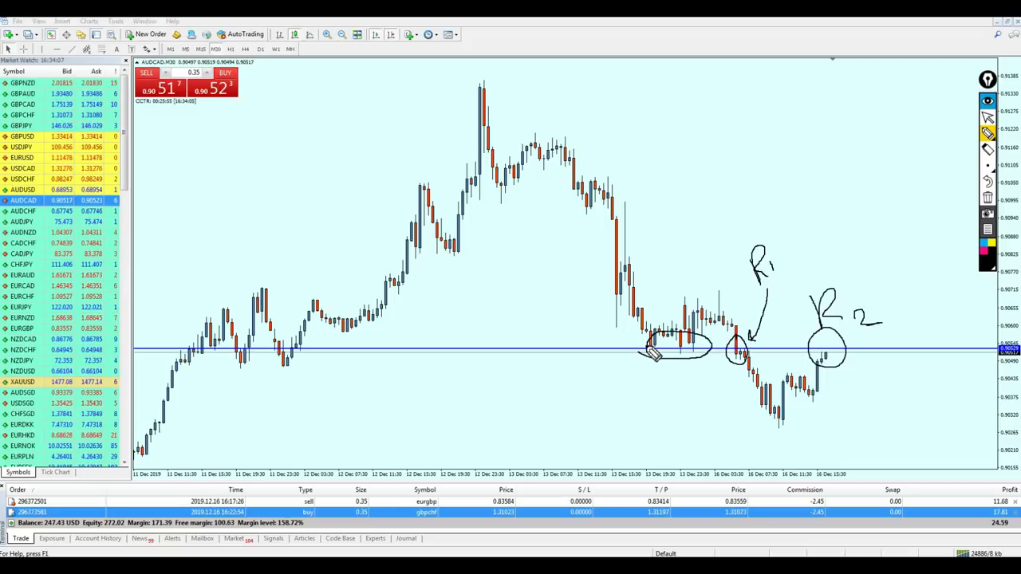
pyautogui.moveTo(239, 369)
pyautogui.mouseDown()
pyautogui.moveTo(323, 344)
pyautogui.moveTo(275, 343)
pyautogui.moveTo(217, 361)
pyautogui.mouseUp()
pyautogui.moveTo(162, 311)
pyautogui.mouseDown()
pyautogui.moveTo(199, 344)
pyautogui.moveTo(177, 358)
pyautogui.moveTo(182, 331)
pyautogui.mouseUp()
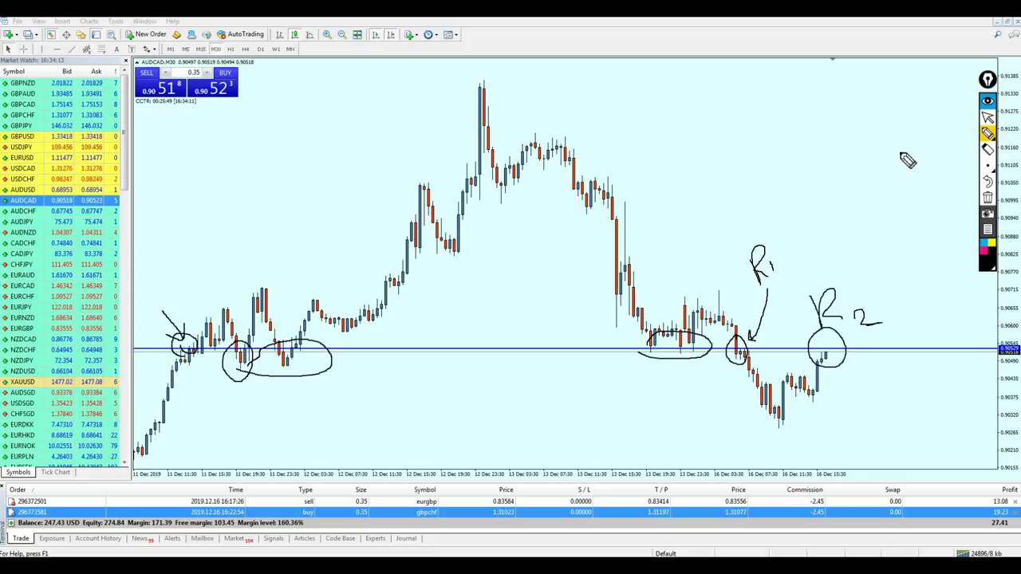
pyautogui.click(987, 117)
pyautogui.click(987, 197)
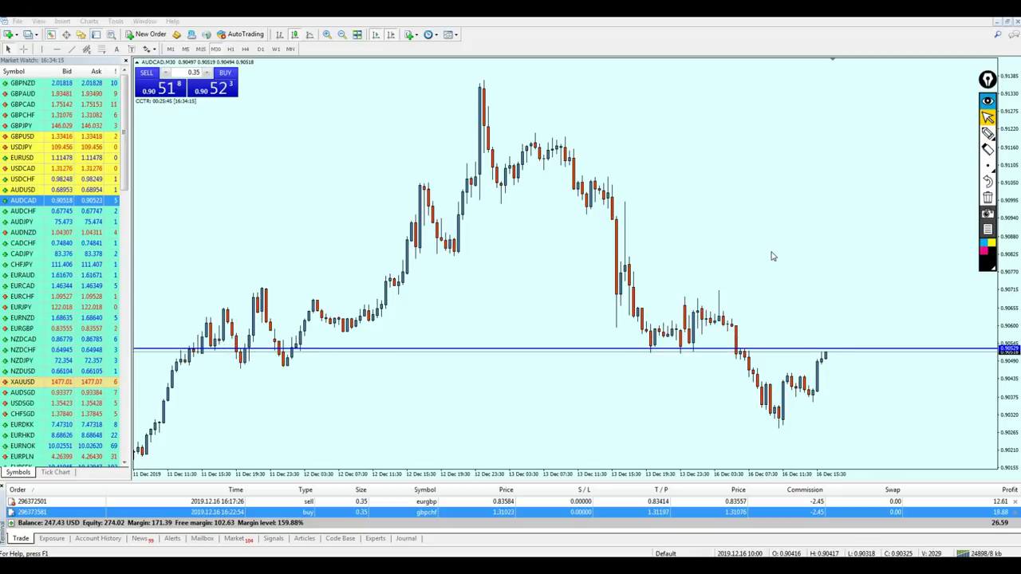
# - Measure the distance from AUDCAD's key level down toward the recent low on the M30 chart
pyautogui.press('+')
pyautogui.press('+')
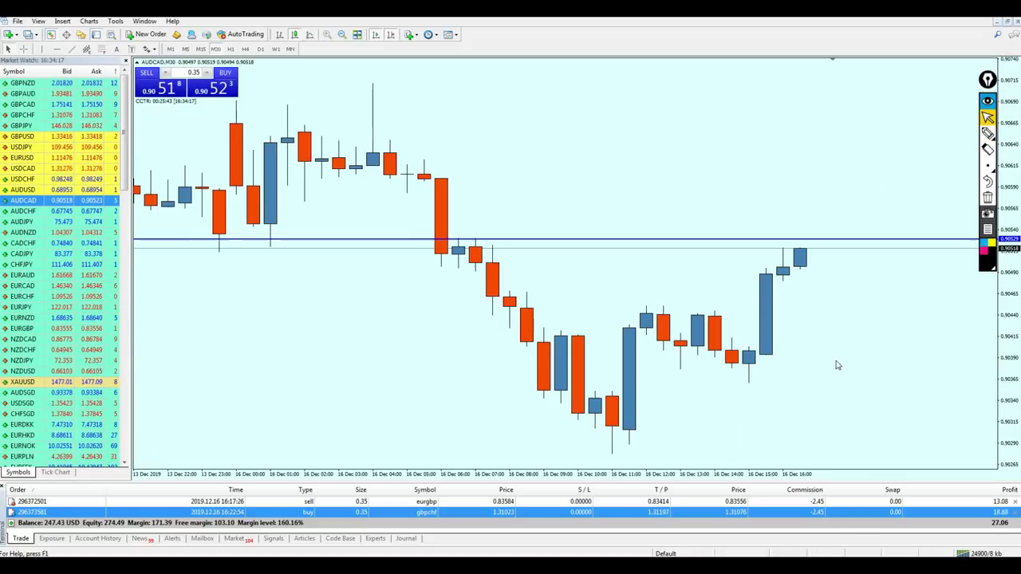
pyautogui.middleClick(795, 254)
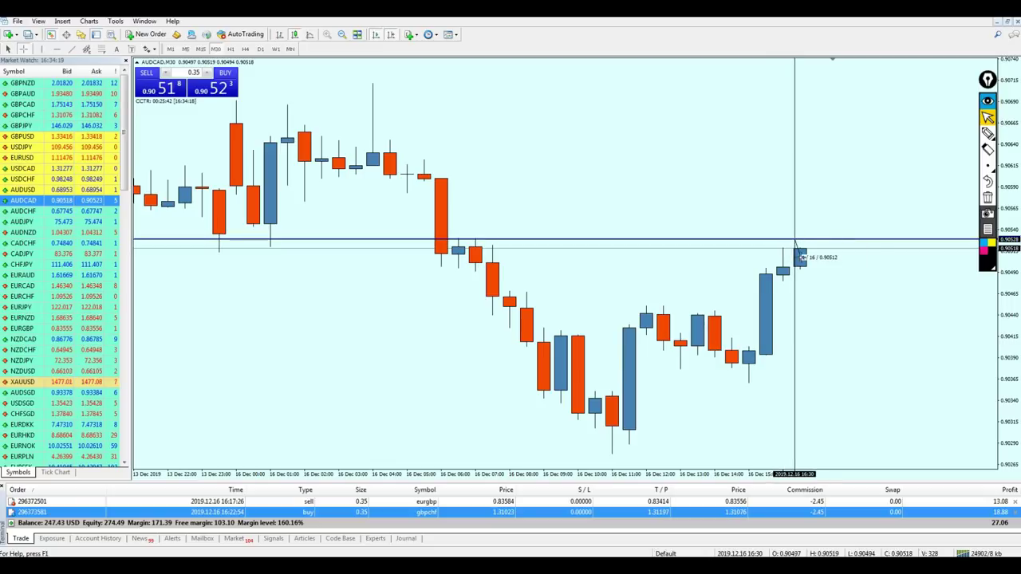
pyautogui.moveTo(800, 255); pyautogui.dragTo(813, 417)
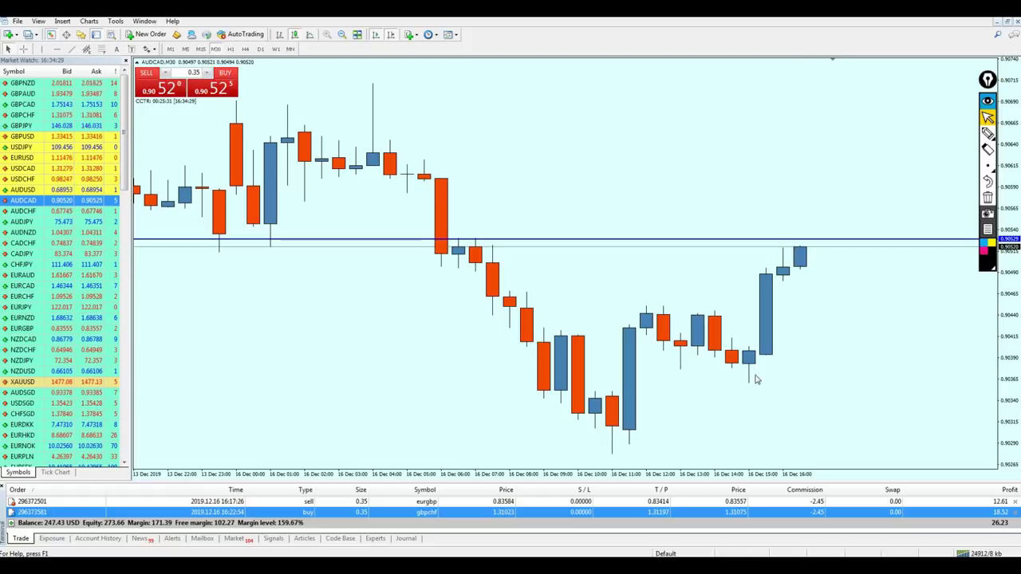
# - Switch AUDCAD to the H1 timeframe and raise its horizontal key-level line to 0.90572
pyautogui.click(230, 48)
pyautogui.press('-')
pyautogui.press('-')
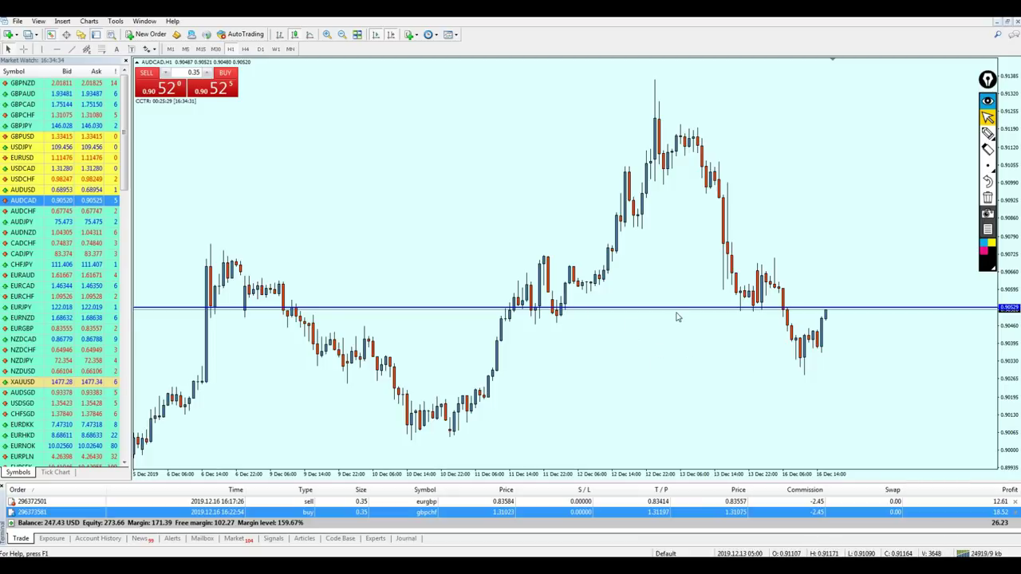
pyautogui.moveTo(812, 345)
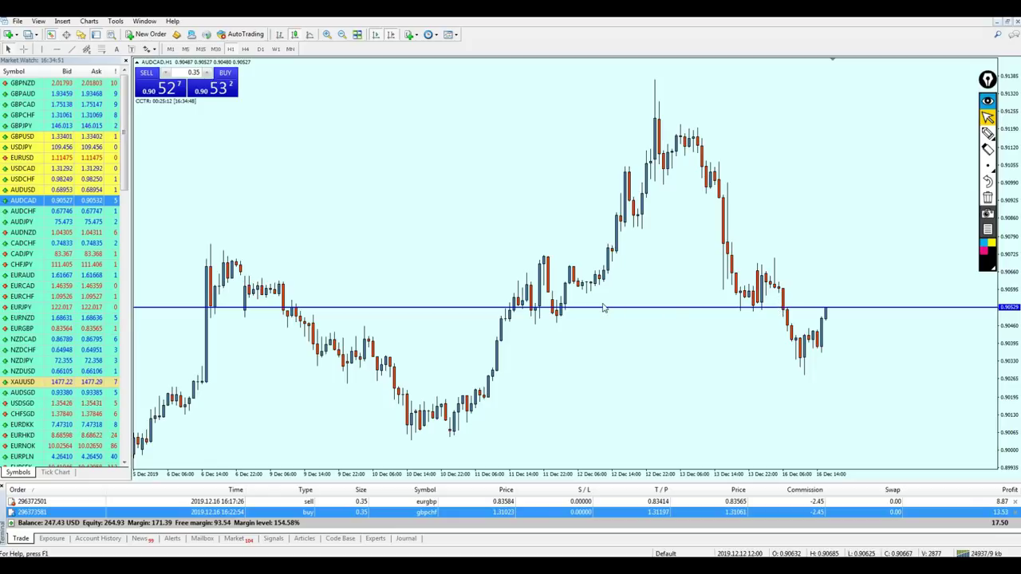
pyautogui.doubleClick(689, 310)
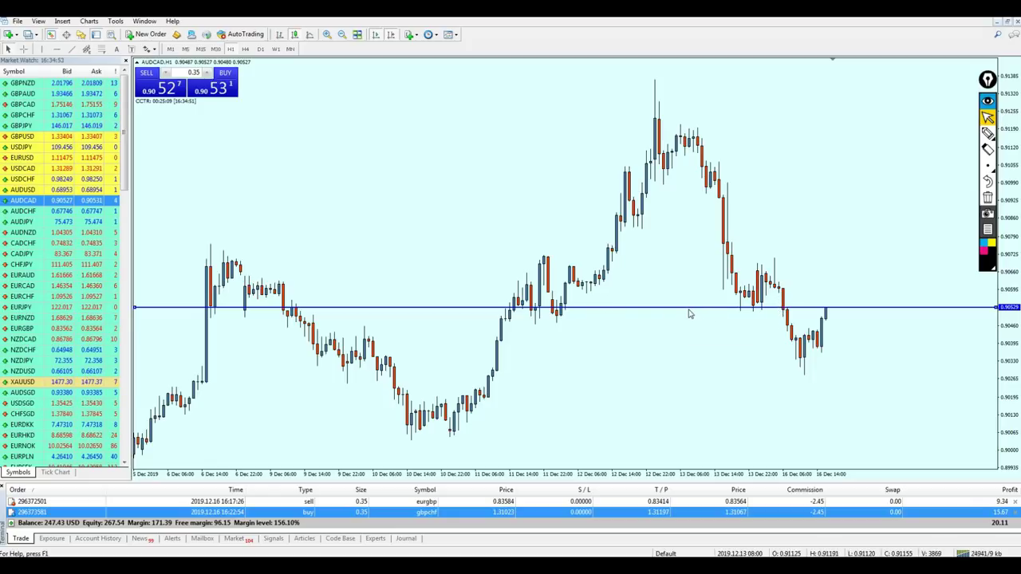
pyautogui.moveTo(687, 309); pyautogui.dragTo(670, 300)
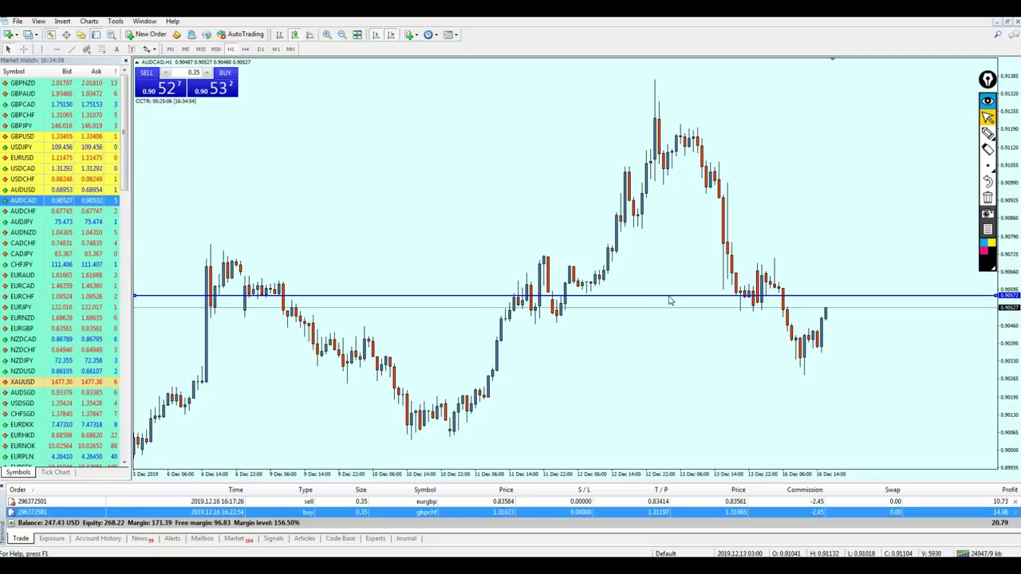
# - Circle three price reactions along AUDCAD's 0.90572 line on the H1 chart, and erase the drawings
pyautogui.click(987, 133)
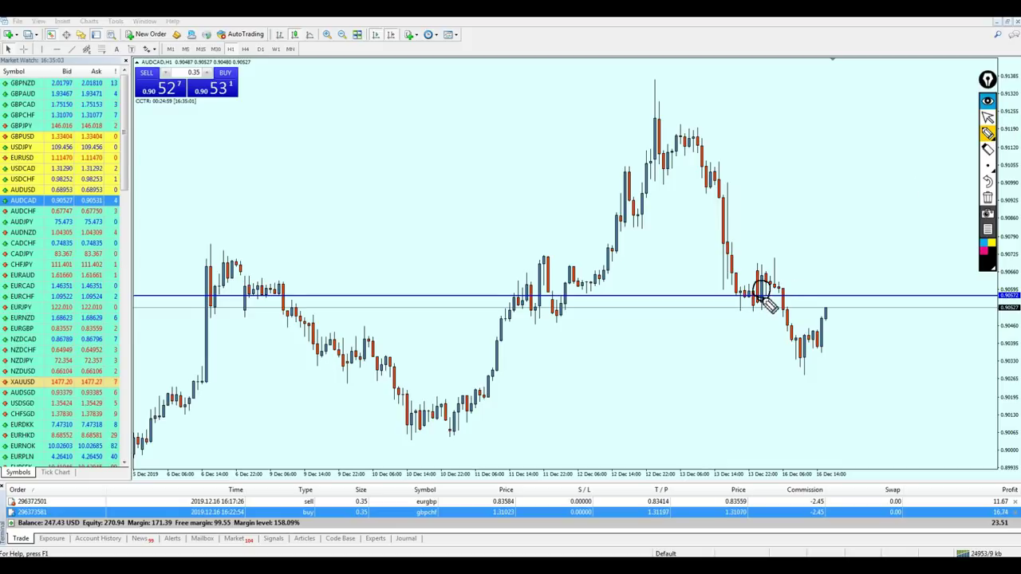
pyautogui.moveTo(556, 312)
pyautogui.mouseDown()
pyautogui.moveTo(554, 296)
pyautogui.moveTo(556, 309)
pyautogui.mouseUp()
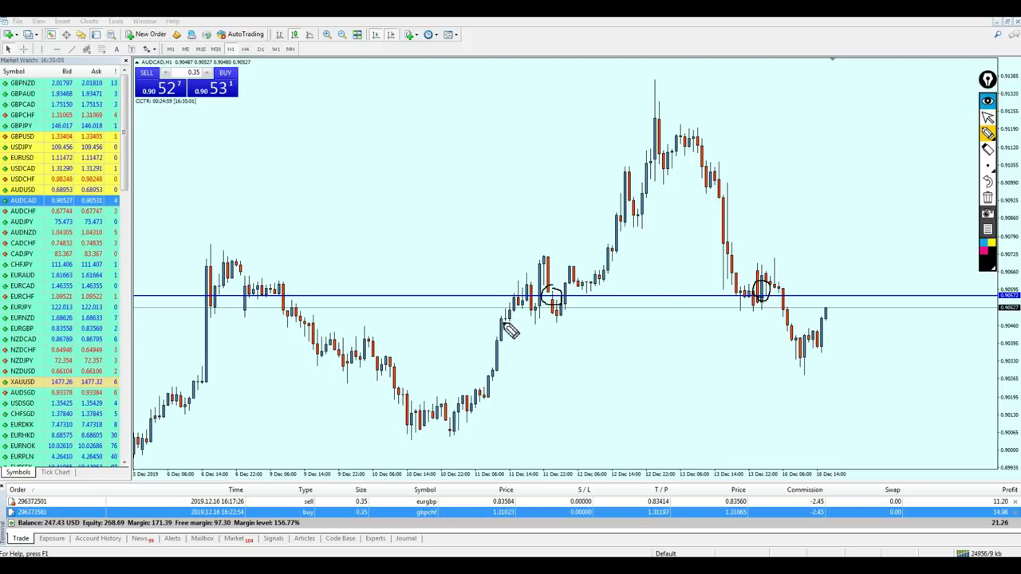
pyautogui.moveTo(257, 297)
pyautogui.mouseDown()
pyautogui.moveTo(283, 301)
pyautogui.moveTo(262, 305)
pyautogui.mouseUp()
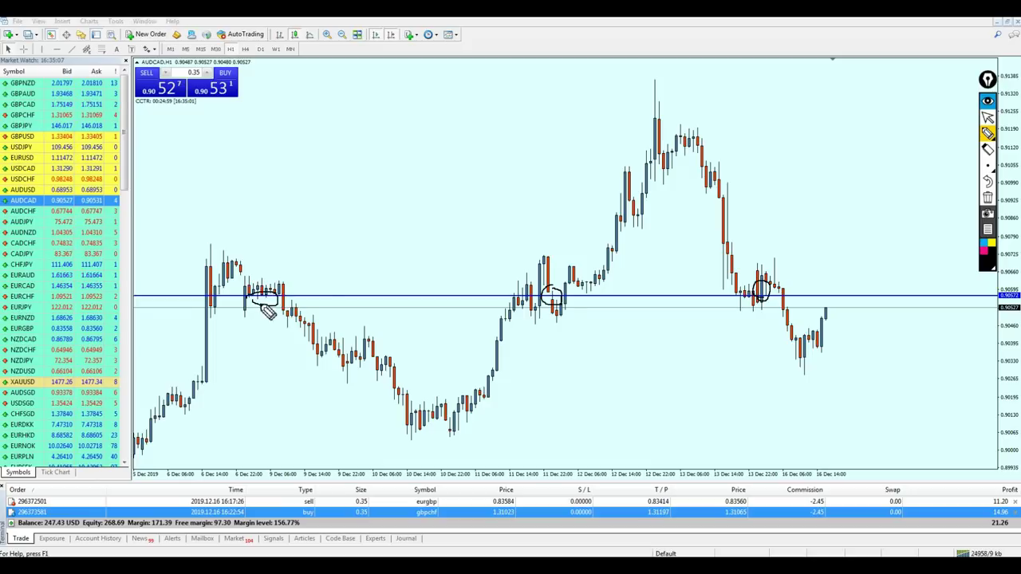
pyautogui.click(987, 116)
pyautogui.click(987, 198)
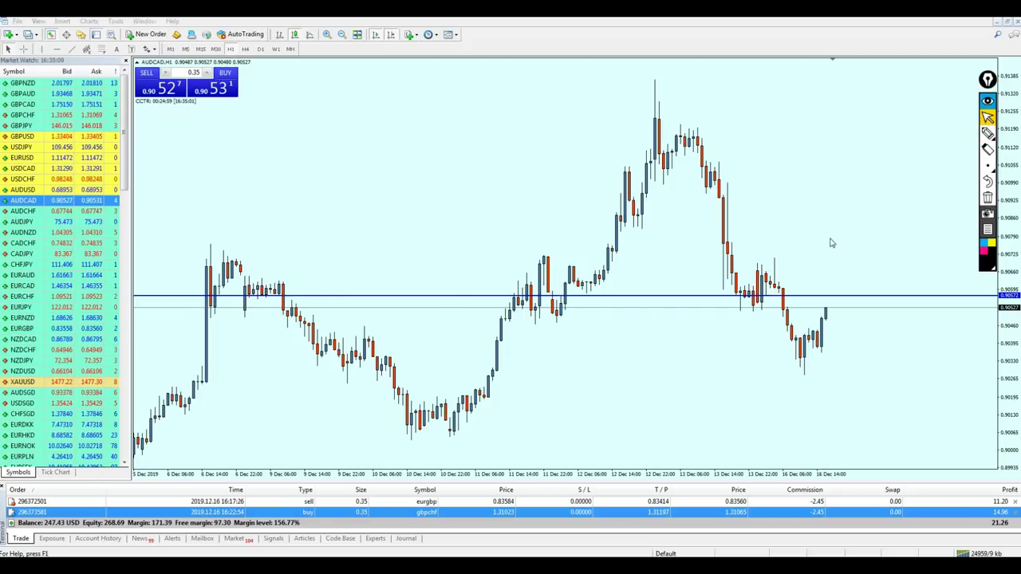
# - Review the H1 charts of AUDCHF, AUDJPY, AUDNZD, CADCHF, GBPNZD and GBPAUD for further key-level setups
pyautogui.moveTo(72, 210); pyautogui.dragTo(343, 227)
pyautogui.moveTo(80, 221); pyautogui.dragTo(264, 238)
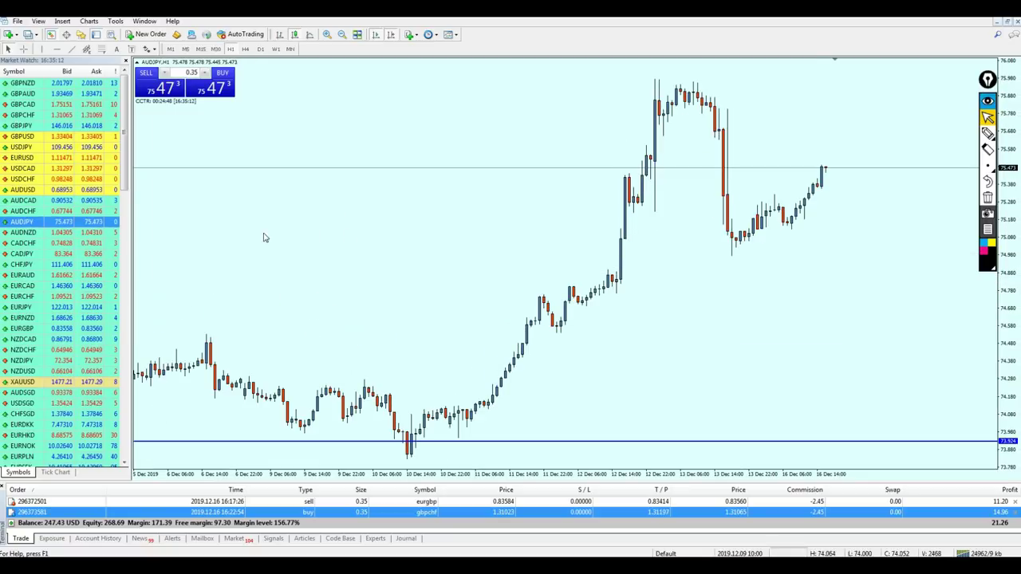
pyautogui.moveTo(72, 232); pyautogui.dragTo(363, 220)
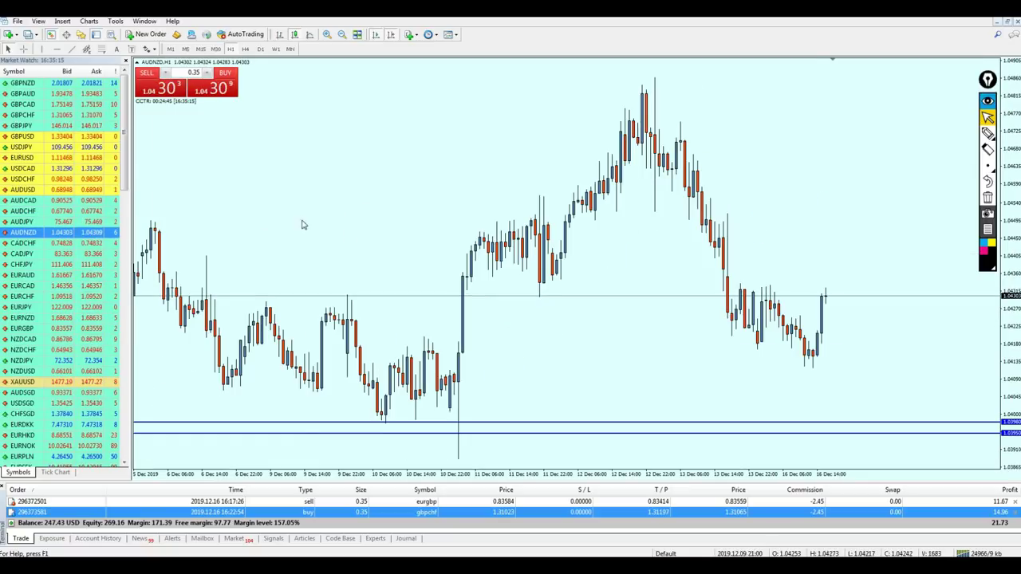
pyautogui.moveTo(92, 243); pyautogui.dragTo(200, 159)
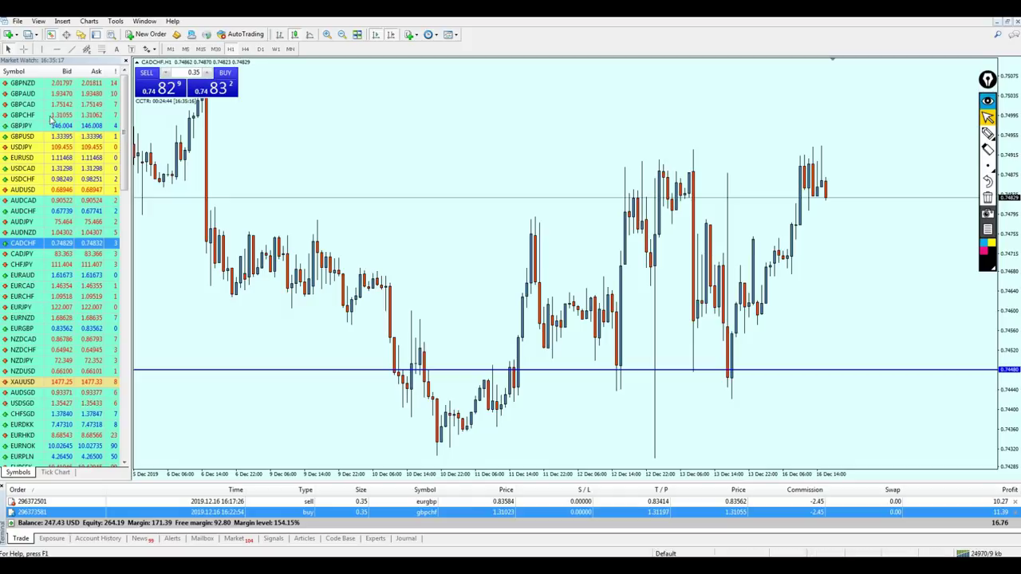
pyautogui.moveTo(27, 86); pyautogui.dragTo(362, 181)
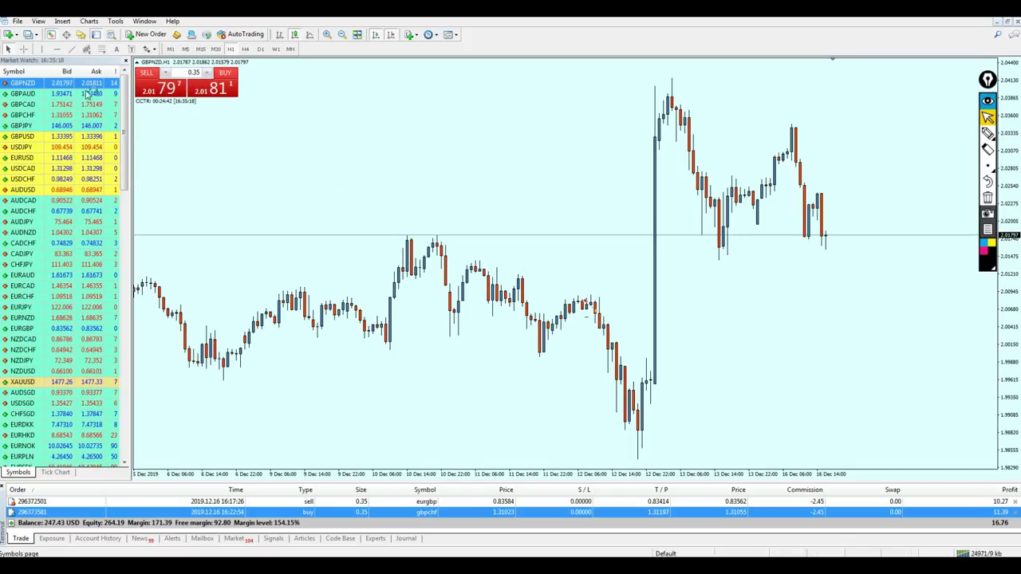
pyautogui.moveTo(24, 94); pyautogui.dragTo(289, 148)
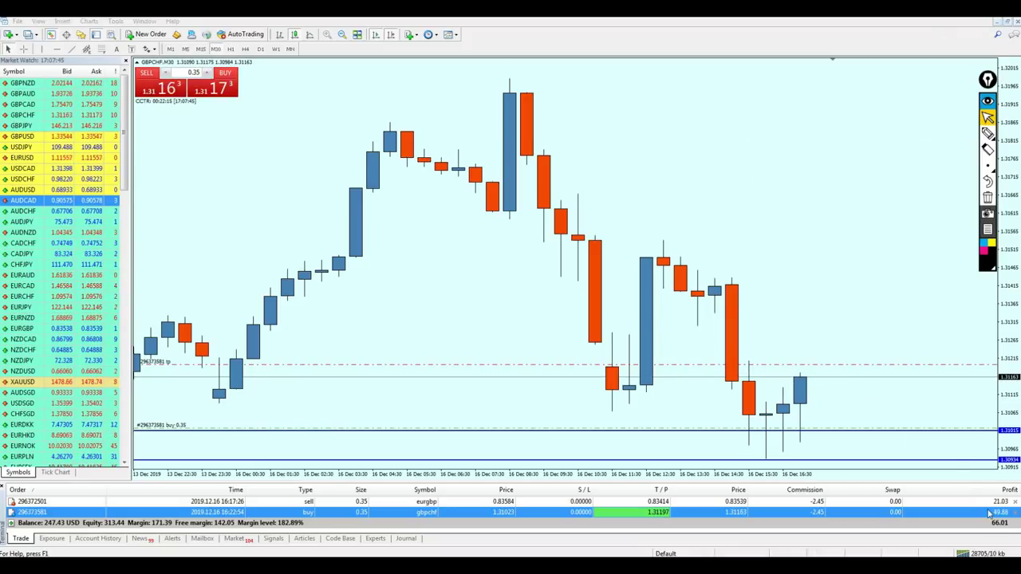
# - Measure the distance from GBPCHF's buy entry at the key level up to the current price on the M30 chart
pyautogui.middleClick(804, 343)
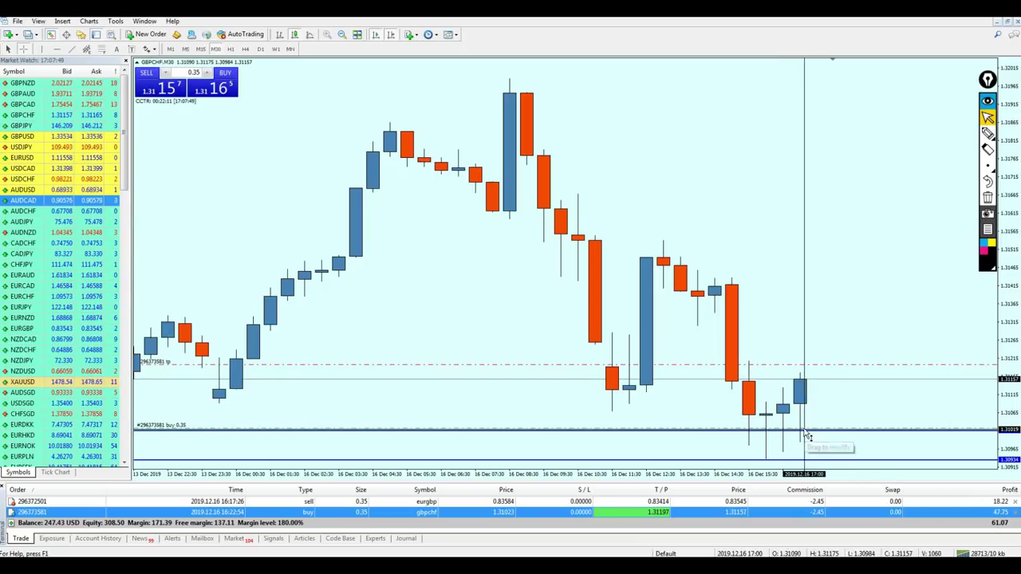
pyautogui.click(803, 382)
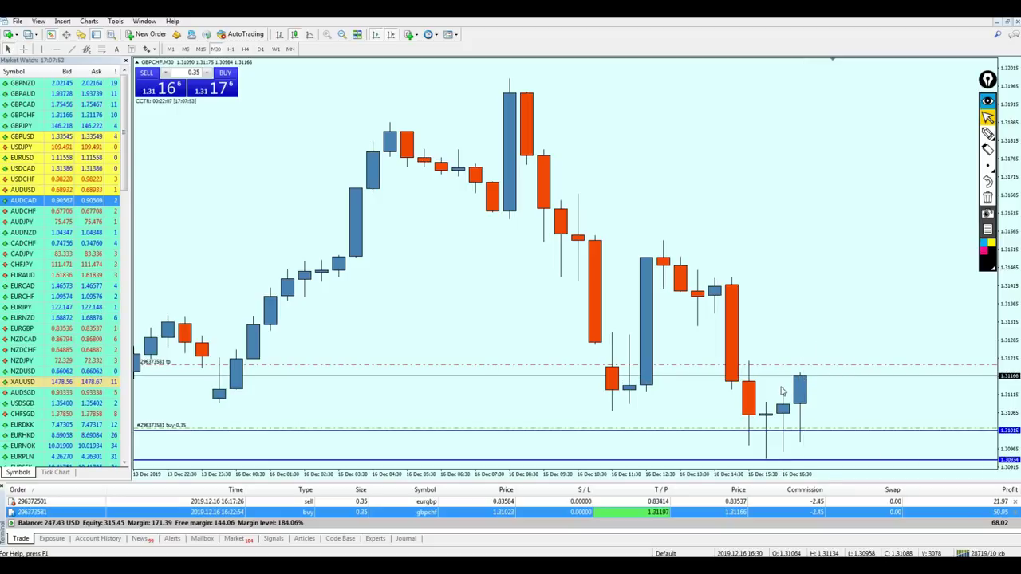
pyautogui.middleClick(794, 366)
pyautogui.middleClick(794, 367)
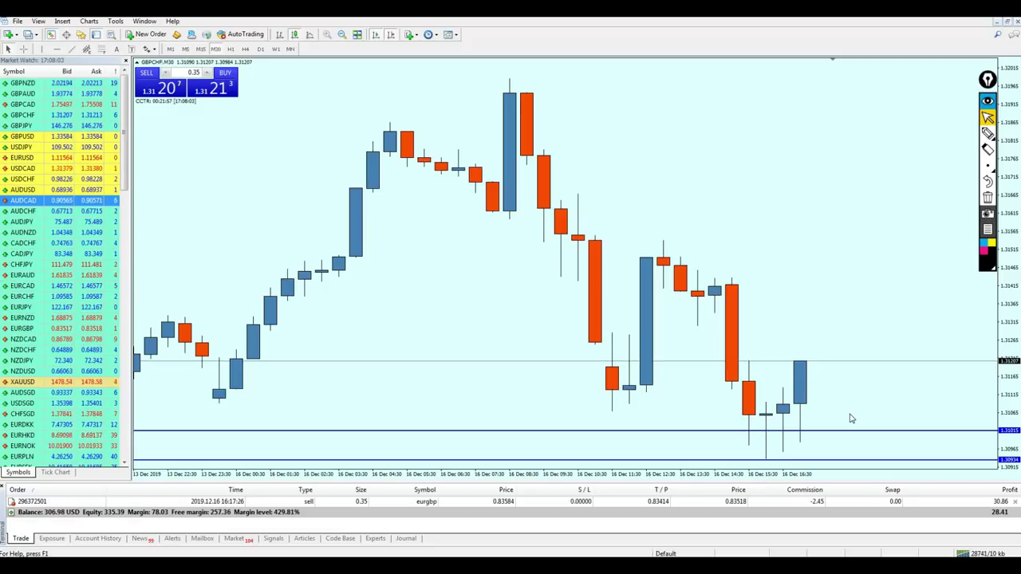
# - Show the chart of the remaining EURGBP sell order and measure from its key level down to the current price
pyautogui.click(843, 501)
pyautogui.moveTo(842, 476); pyautogui.dragTo(813, 376)
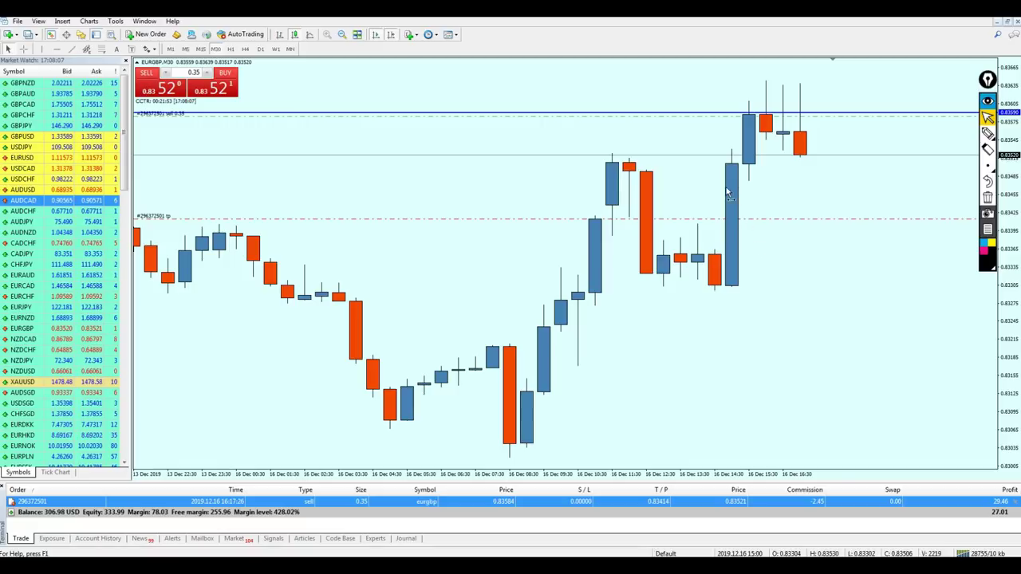
pyautogui.press('-')
pyautogui.middleClick(777, 189)
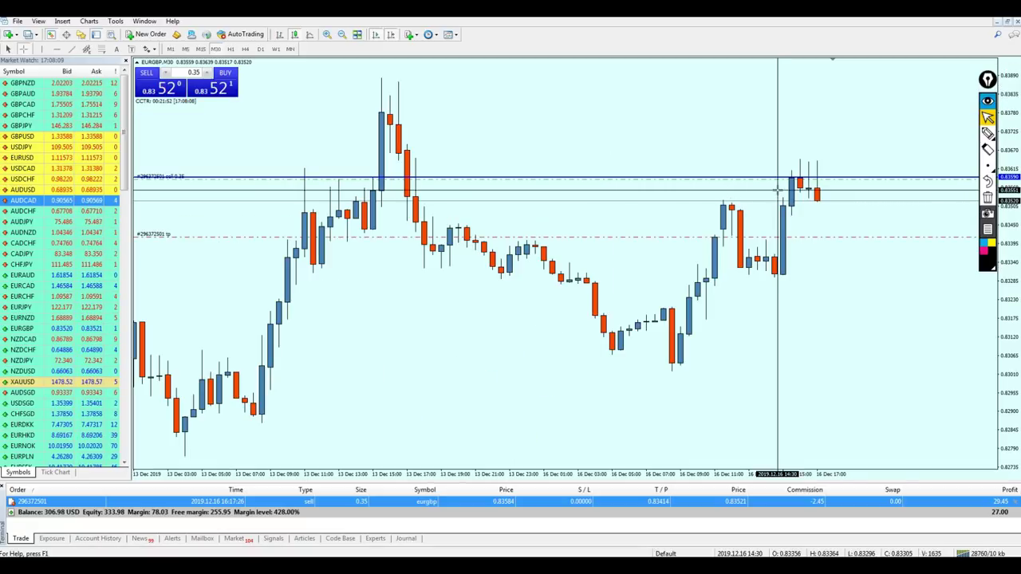
pyautogui.moveTo(768, 182); pyautogui.dragTo(786, 205)
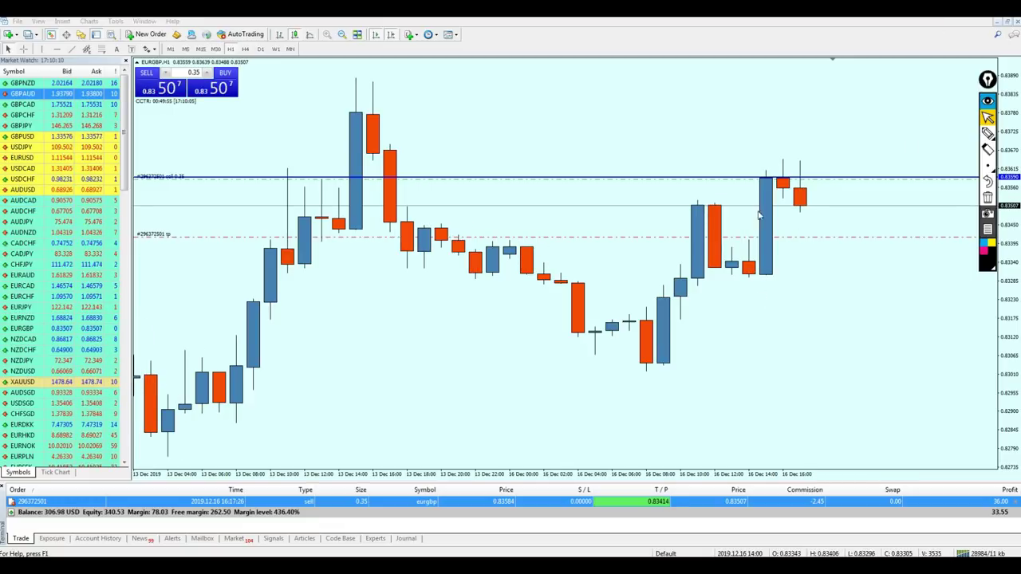
# - Circle EURGBP's previous high on the H1 chart and measure from the key level down to the current price
pyautogui.middleClick(776, 193)
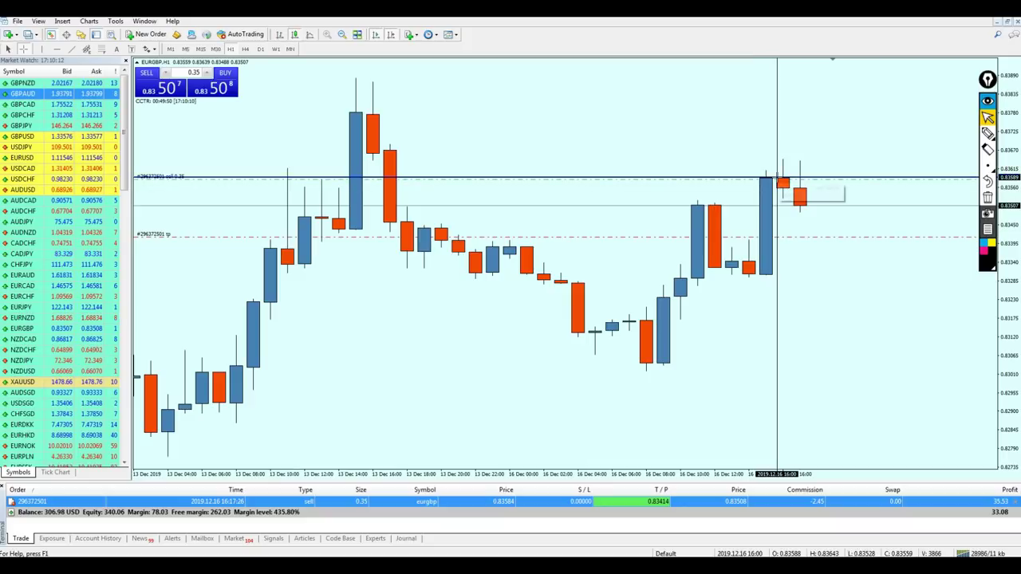
pyautogui.click(987, 133)
pyautogui.moveTo(687, 216)
pyautogui.mouseDown()
pyautogui.moveTo(723, 219)
pyautogui.moveTo(688, 215)
pyautogui.mouseUp()
pyautogui.click(987, 118)
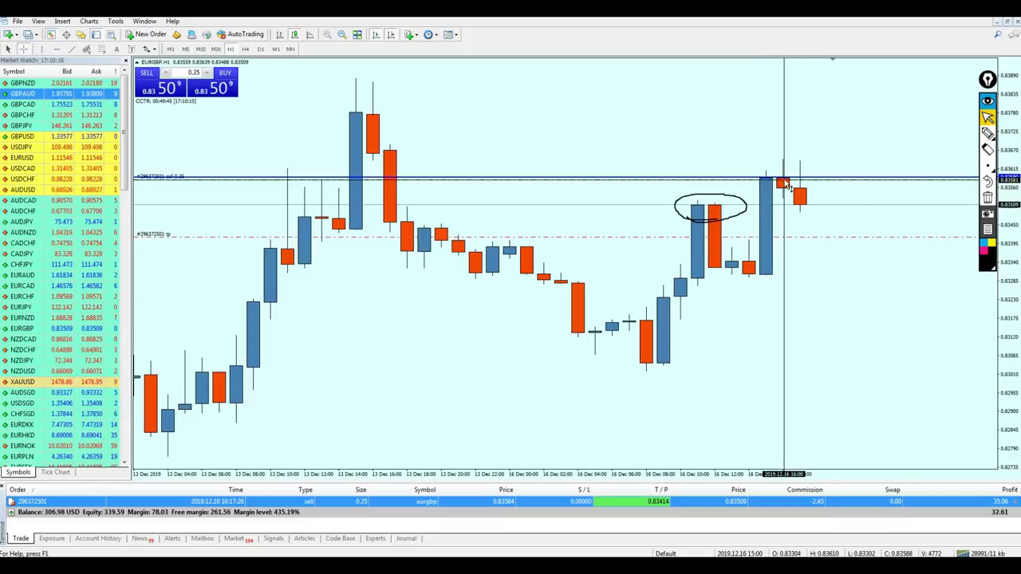
pyautogui.moveTo(785, 185); pyautogui.dragTo(799, 207)
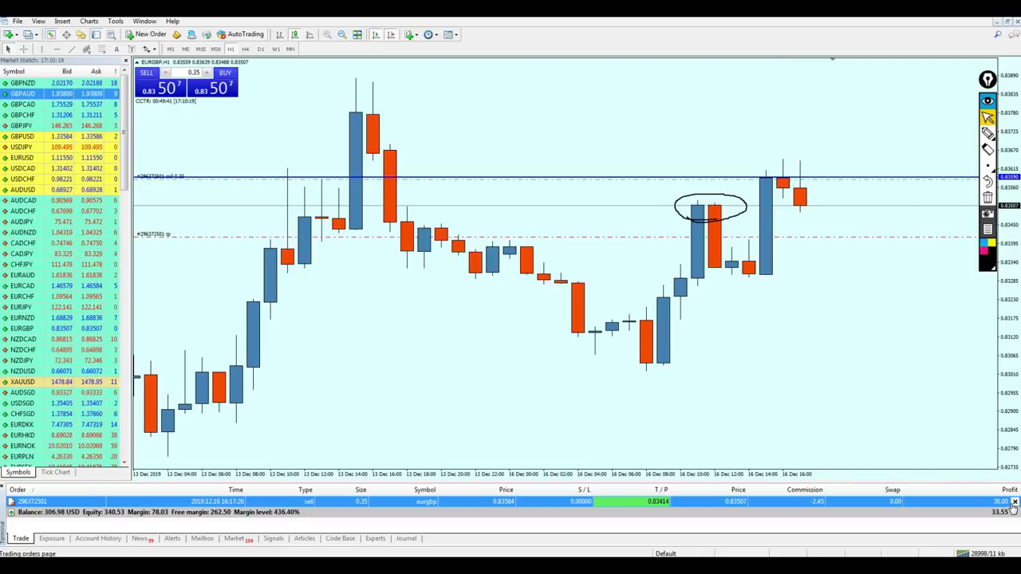
# - Close the open EURGBP sell order and erase the circle drawn on its H1 chart
pyautogui.click(987, 197)
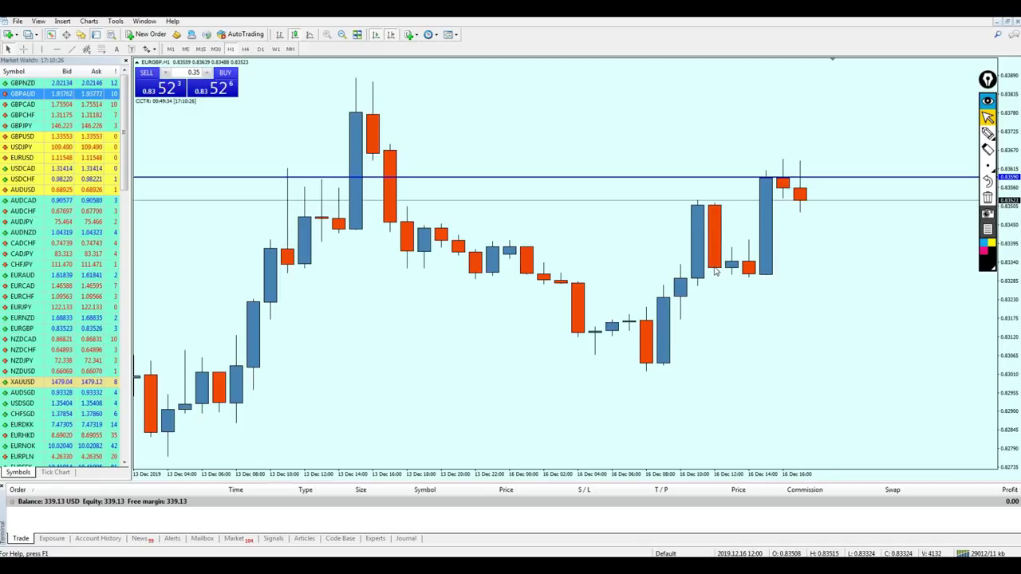
# - Switch EURGBP to the H4 timeframe and review its key level along with the GBPCAD and GBPCHF H4 charts
pyautogui.press('-')
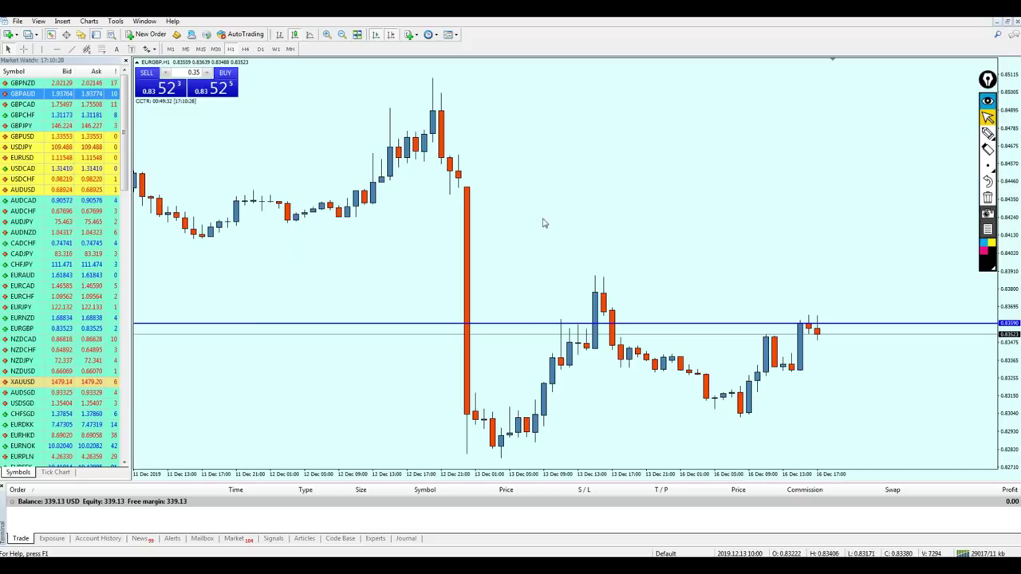
pyautogui.click(245, 48)
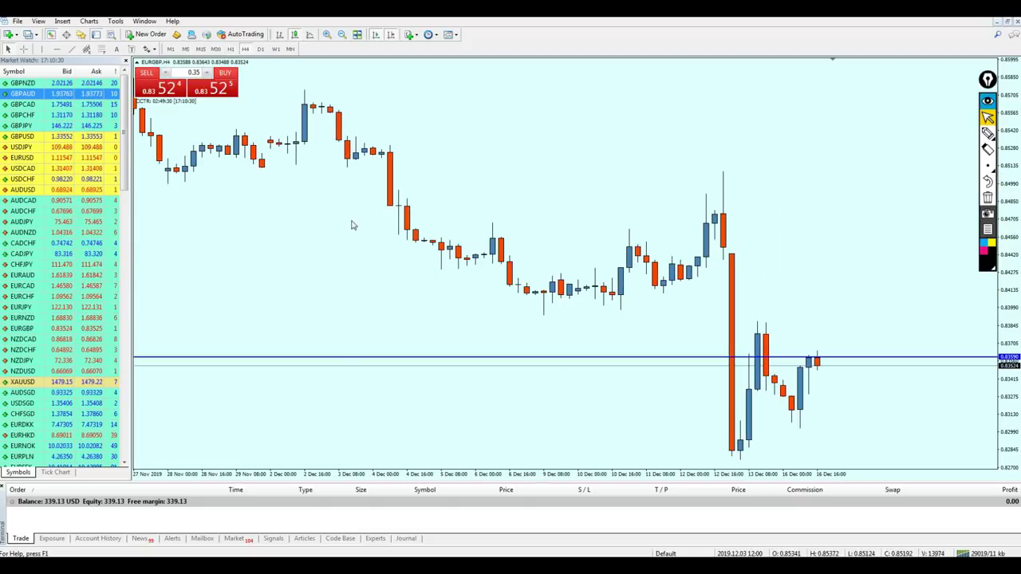
pyautogui.press('Down')
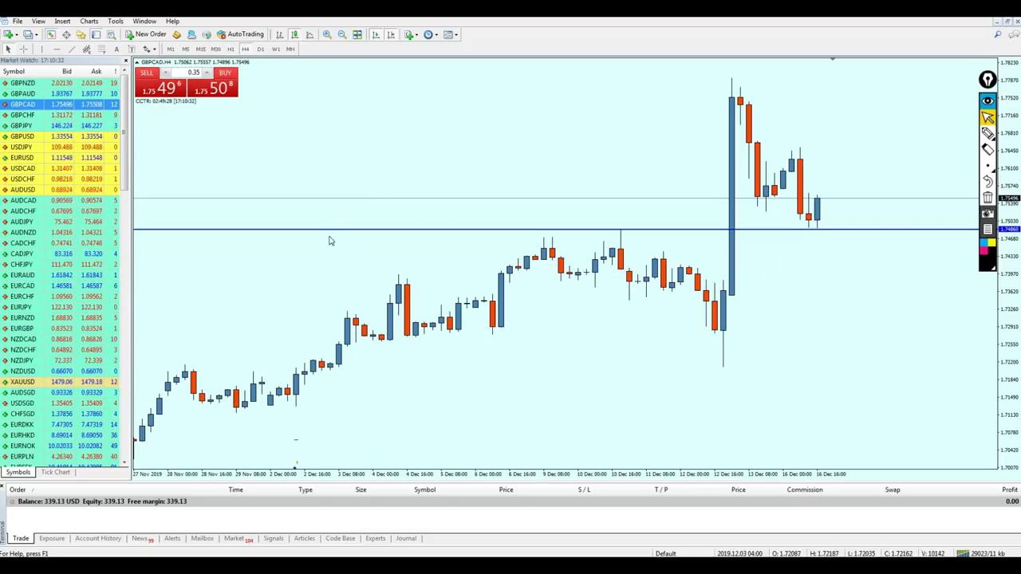
pyautogui.press('Down')
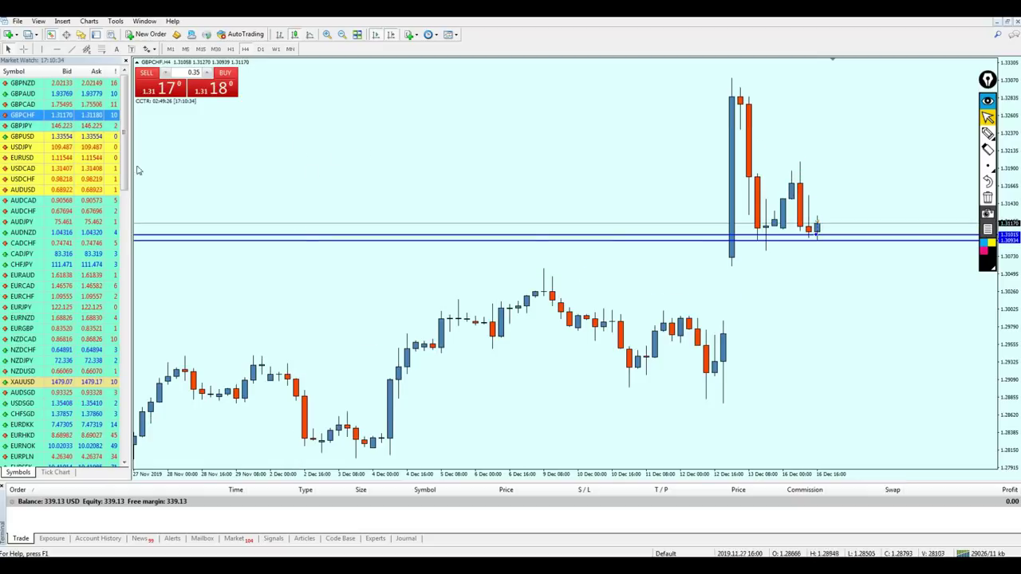
# - Switch GBPCHF to the M15 timeframe and measure from the buy entry up to the latest candle's high
pyautogui.moveTo(822, 226)
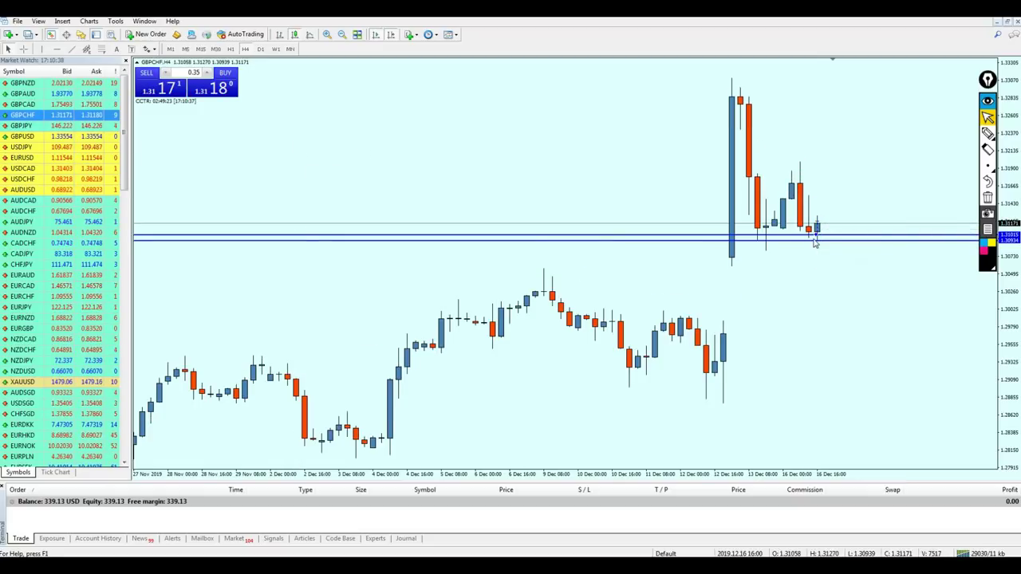
pyautogui.click(200, 49)
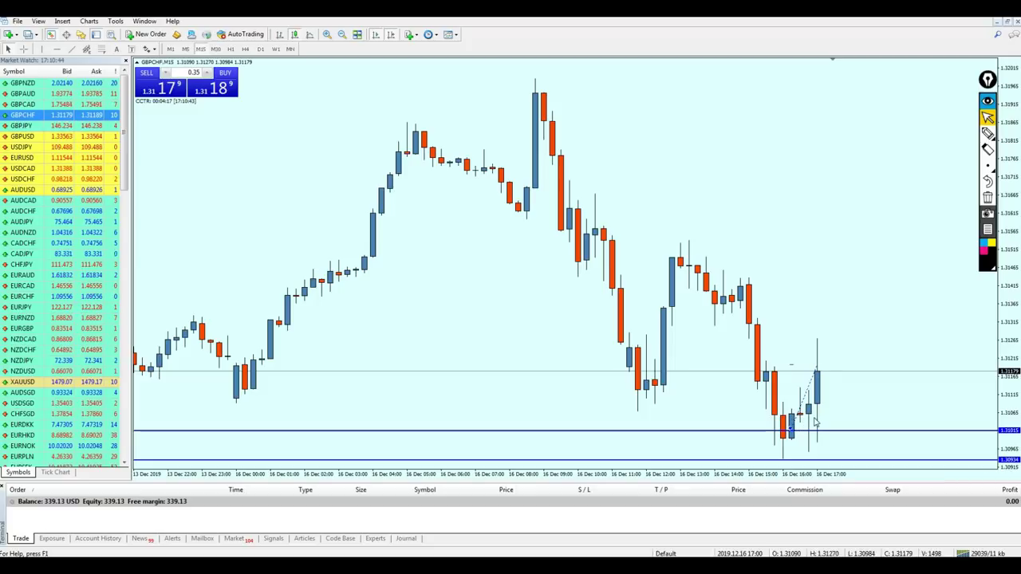
pyautogui.middleClick(790, 431)
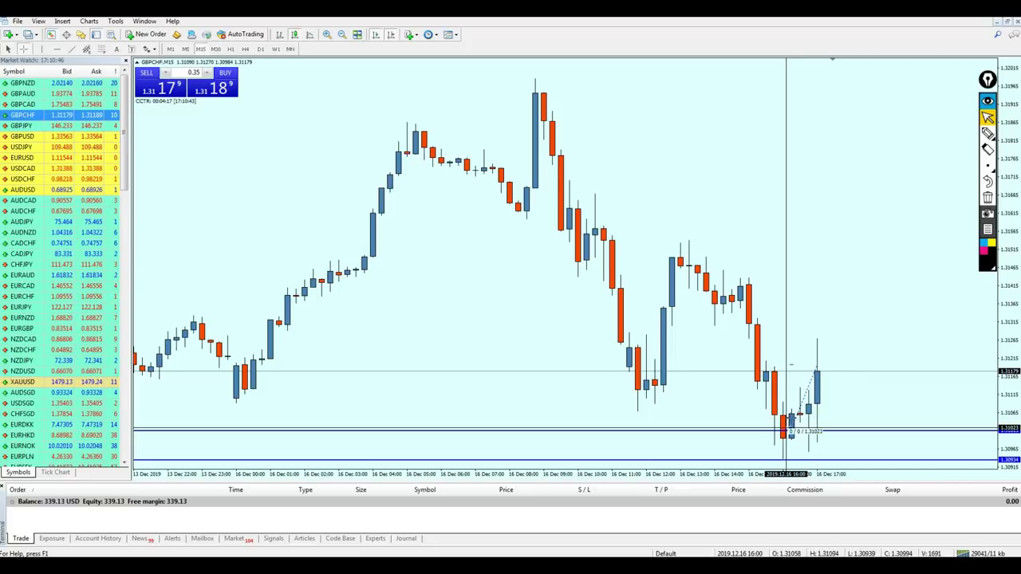
pyautogui.moveTo(787, 431); pyautogui.dragTo(815, 338)
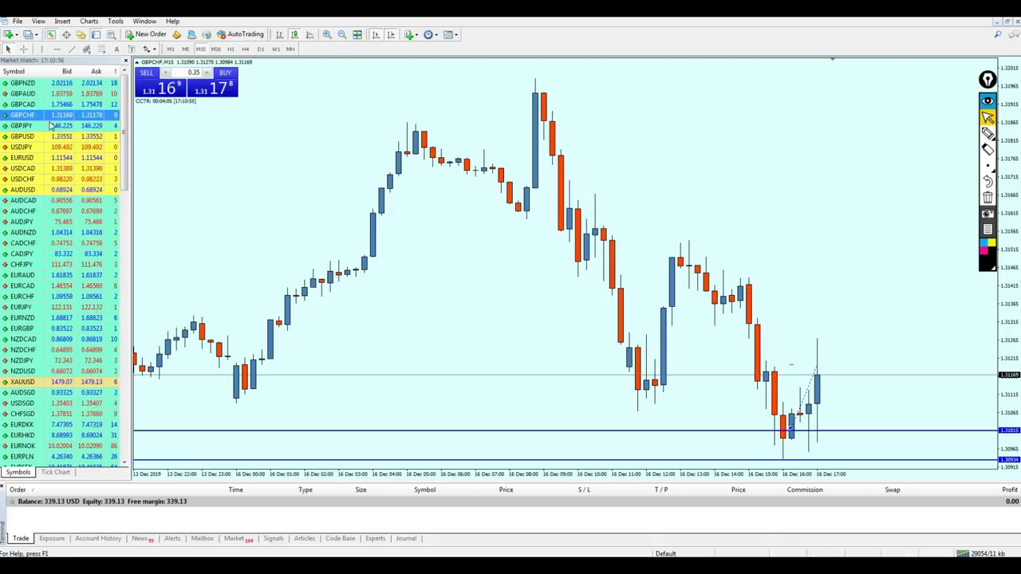
# - Review the H1 charts from GBPJPY and GBPUSD through USDJPY and USDCAD to AUDCAD for key-level setups
pyautogui.press('Down')
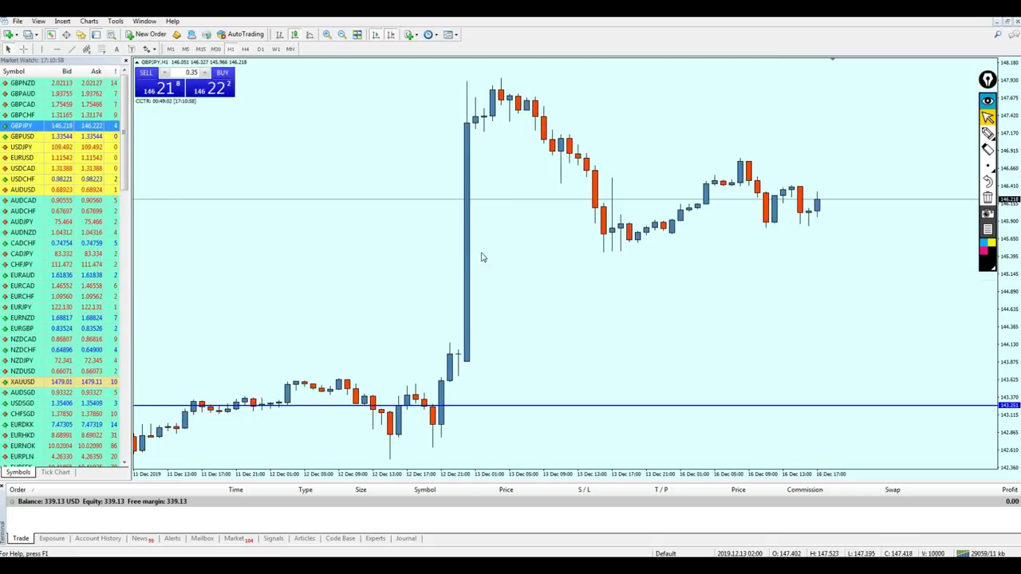
pyautogui.press('Down')
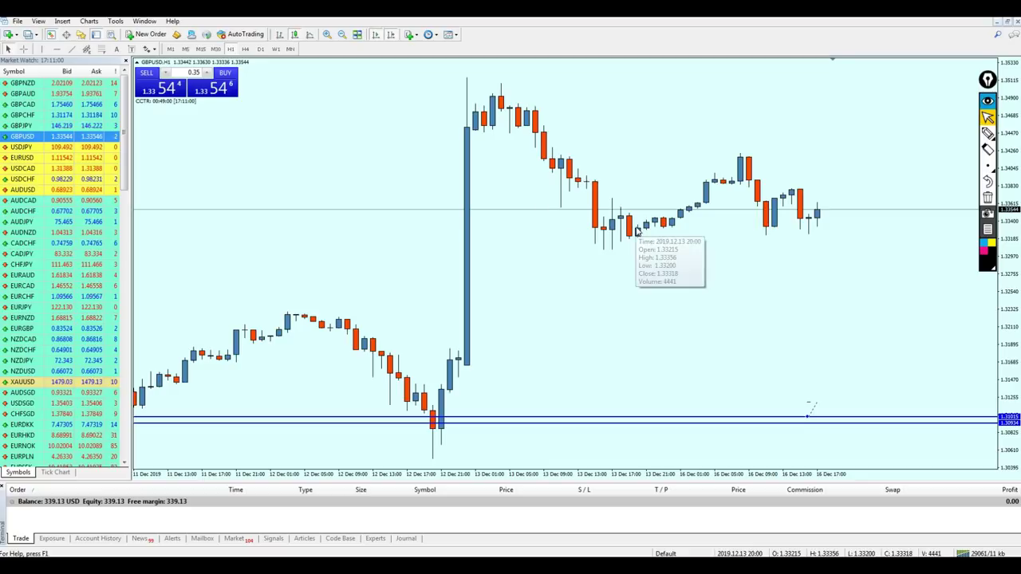
pyautogui.scroll(5, 638, 228)
pyautogui.click(85, 148)
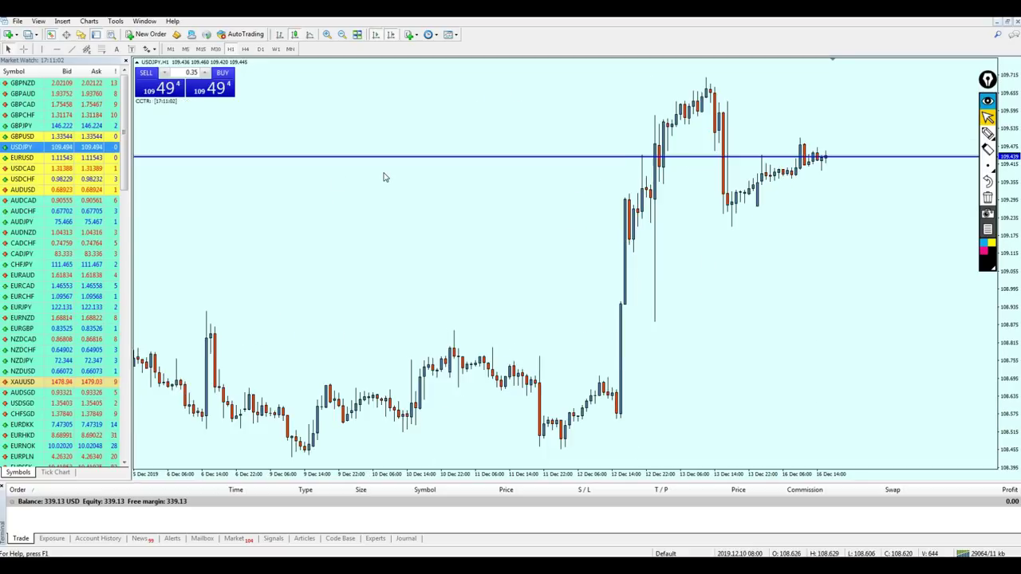
pyautogui.press('Down')
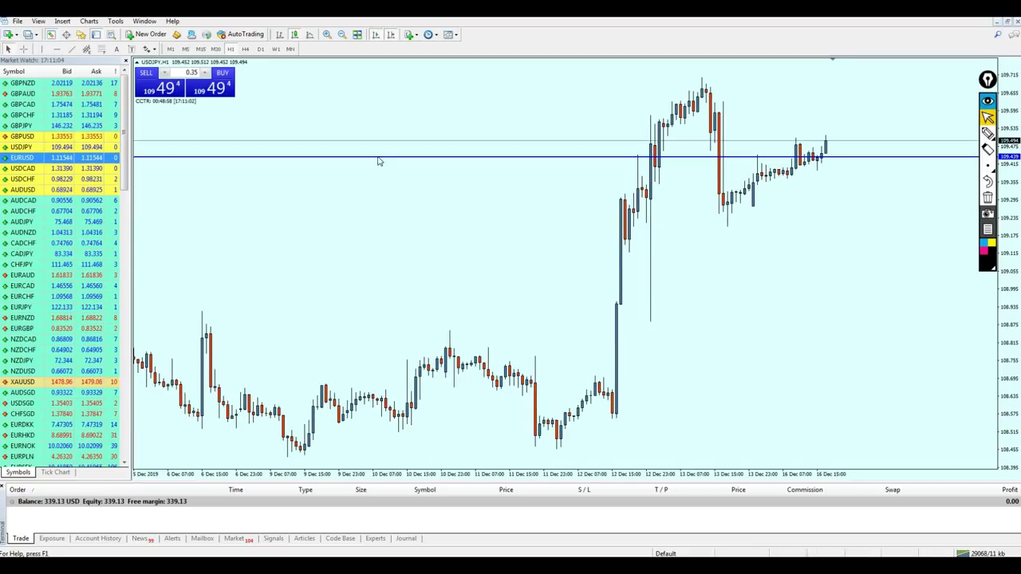
pyautogui.click(90, 169)
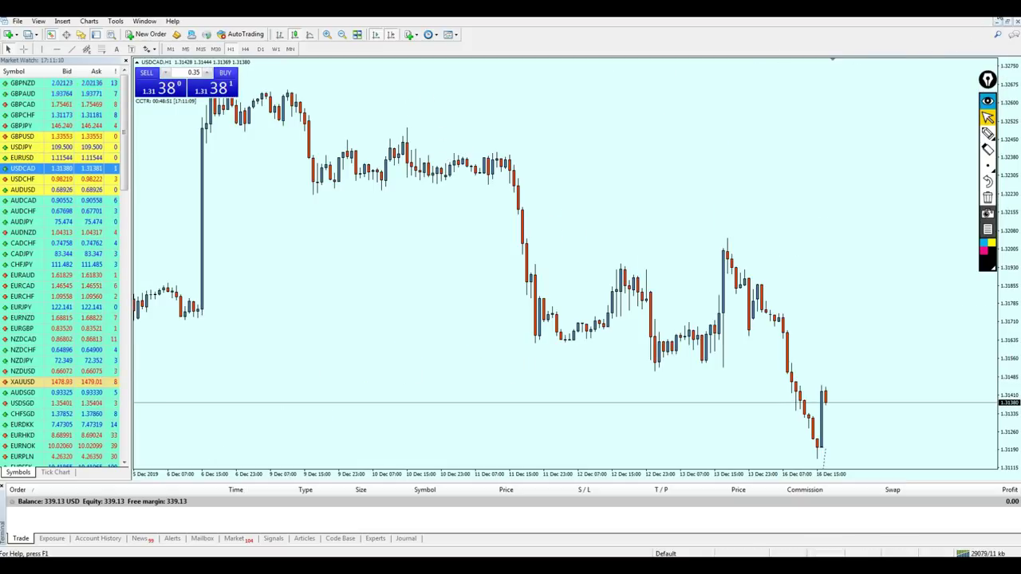
pyautogui.press('Down')
pyautogui.press('Down')
pyautogui.press('Down')
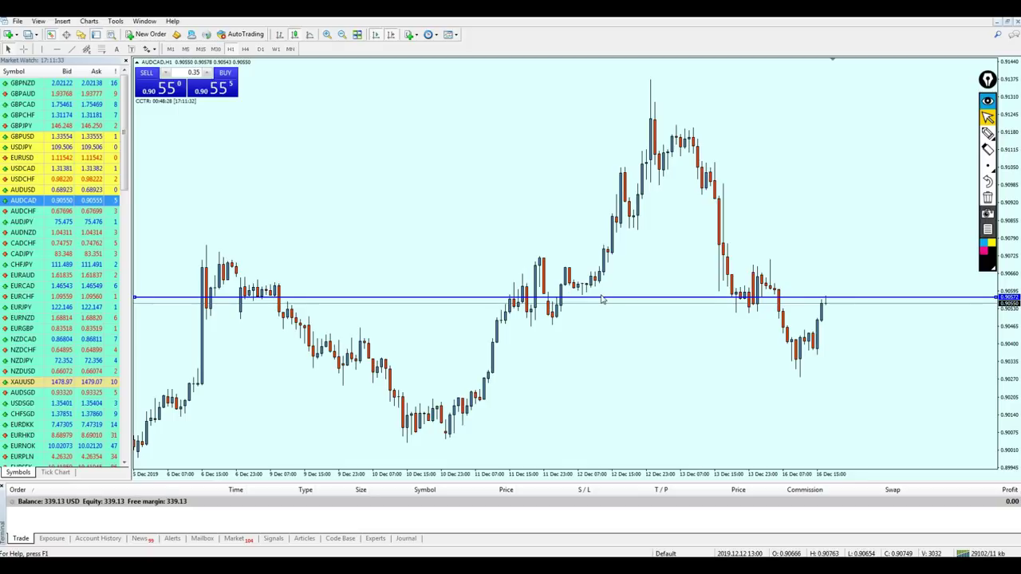
# - Try AUDCAD's key-level line at 0.90513 with a hand-drawn R2 label and level, erase the drawings, and return the line to 0.90571
pyautogui.moveTo(602, 299); pyautogui.dragTo(611, 319)
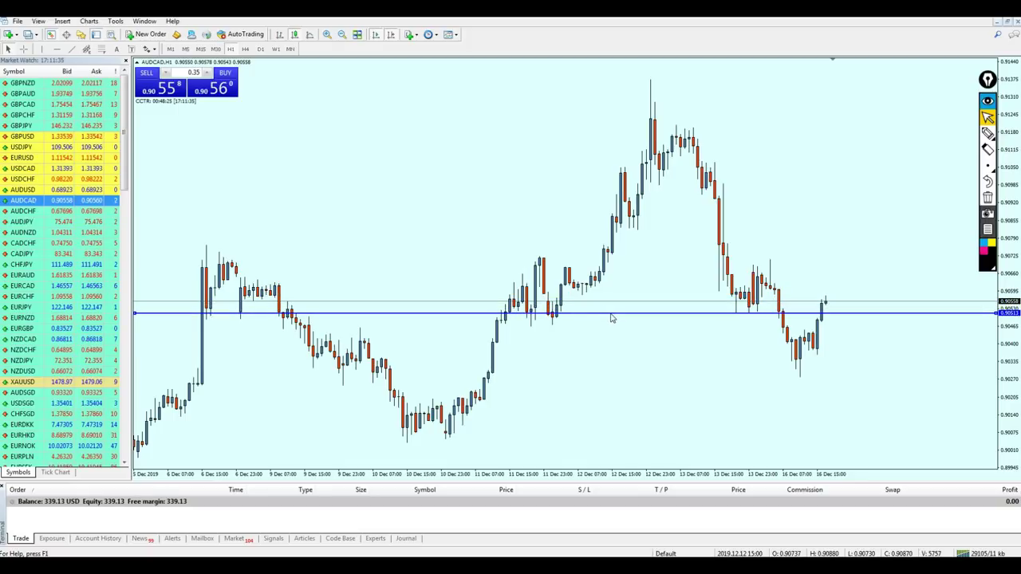
pyautogui.click(988, 134)
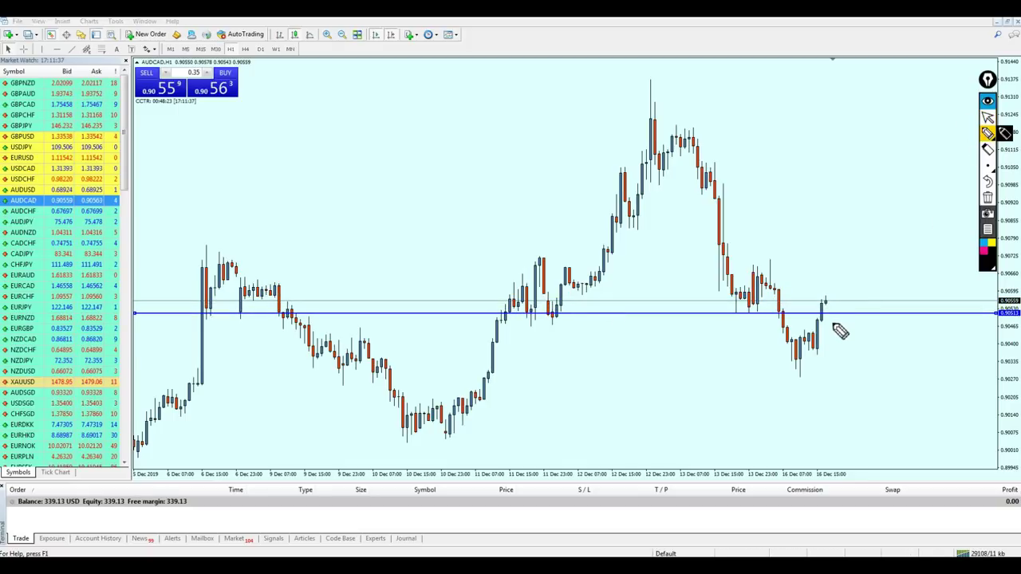
pyautogui.moveTo(862, 287); pyautogui.dragTo(877, 302)
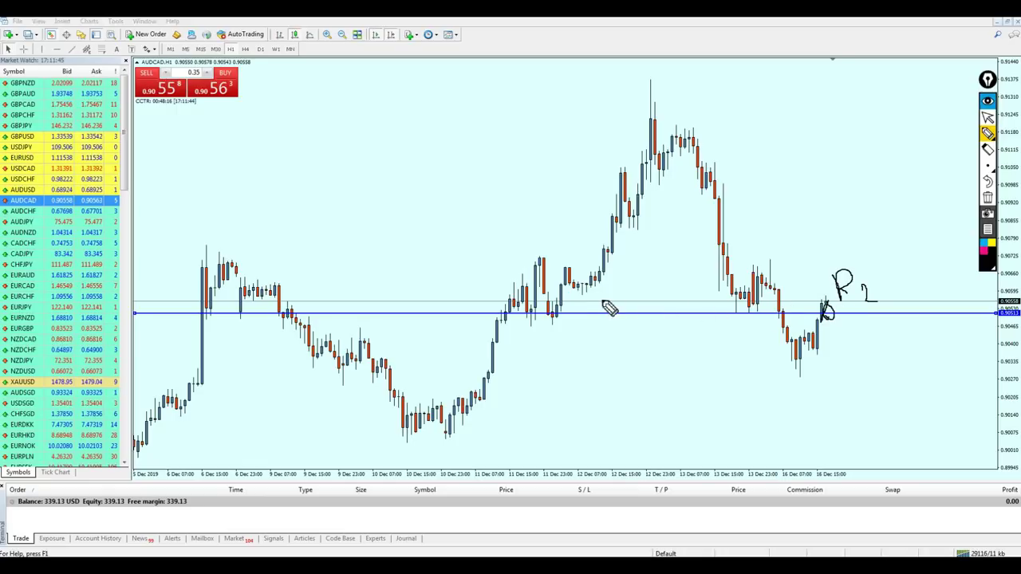
pyautogui.moveTo(558, 310)
pyautogui.mouseDown()
pyautogui.moveTo(735, 314)
pyautogui.moveTo(847, 302)
pyautogui.mouseUp()
pyautogui.click(987, 117)
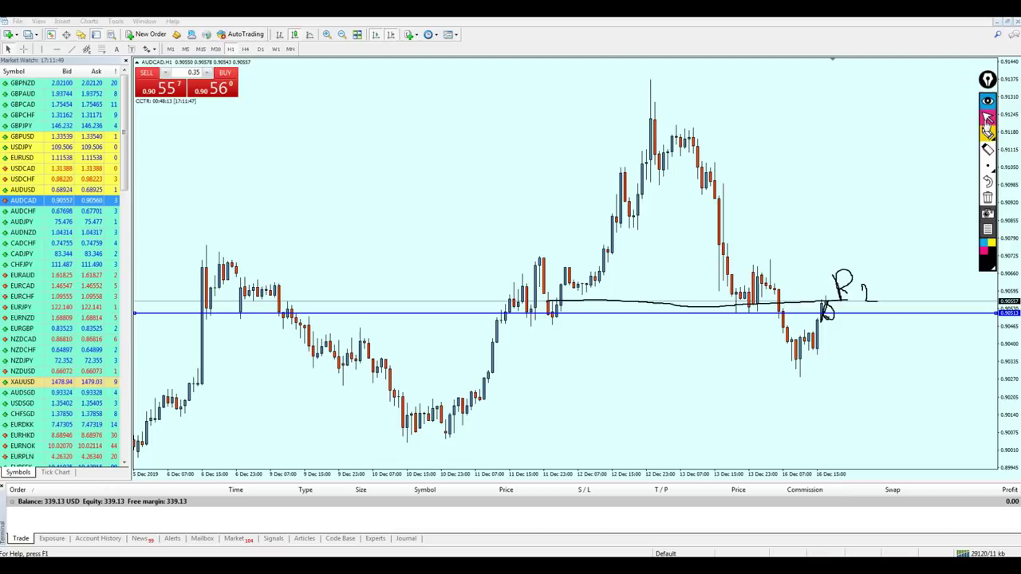
pyautogui.click(989, 197)
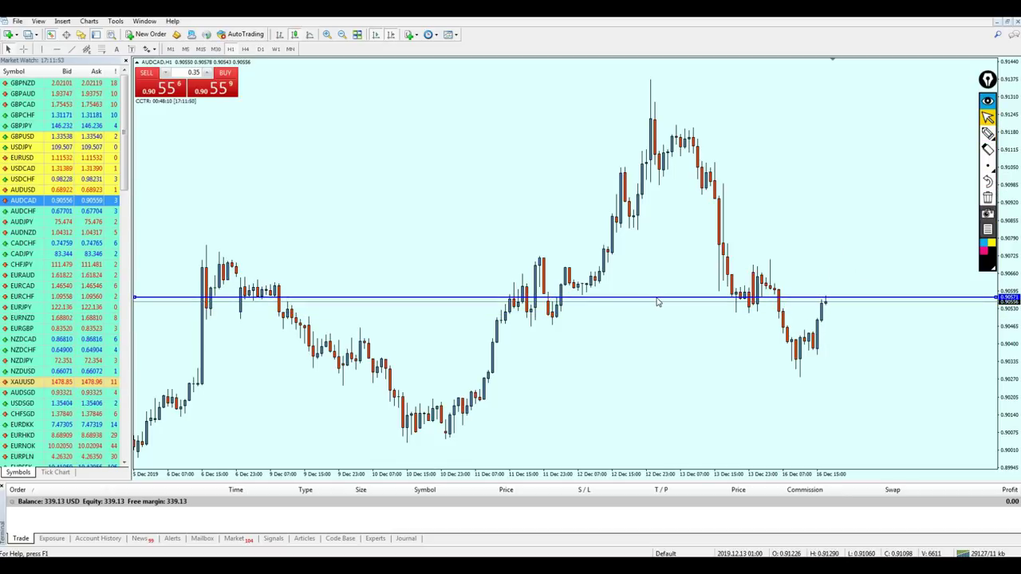
# - Examine AUDCAD's current price against the 0.90571 key level and earlier reactions on the H1 chart
pyautogui.middleClick(822, 300)
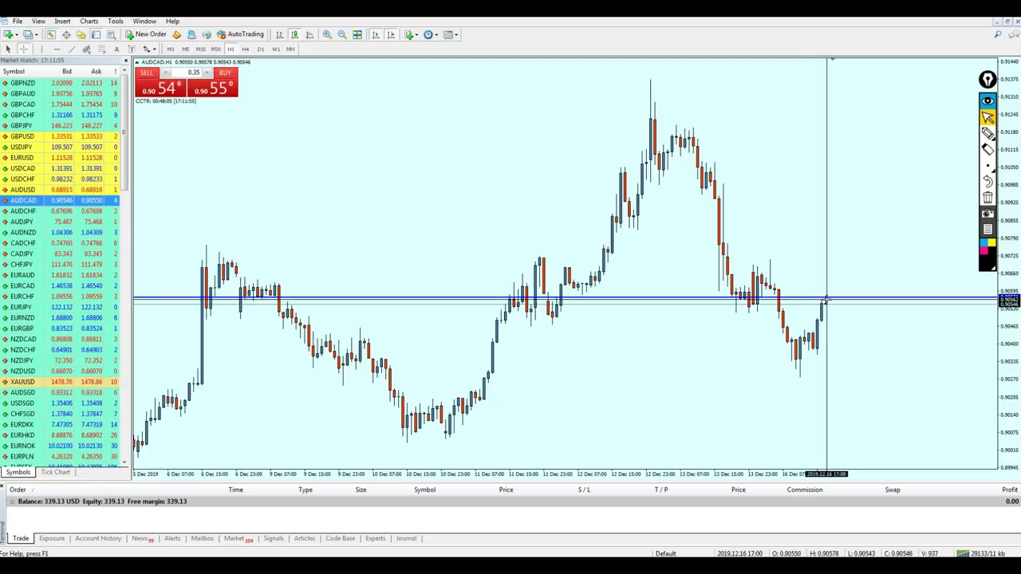
pyautogui.middleClick(847, 348)
pyautogui.press('+')
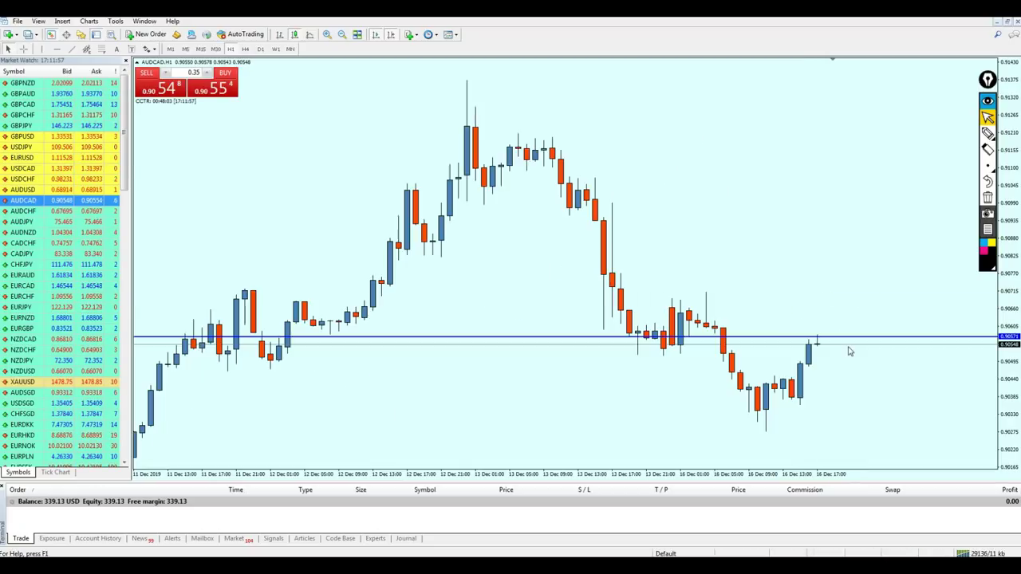
pyautogui.press('-')
pyautogui.press('-')
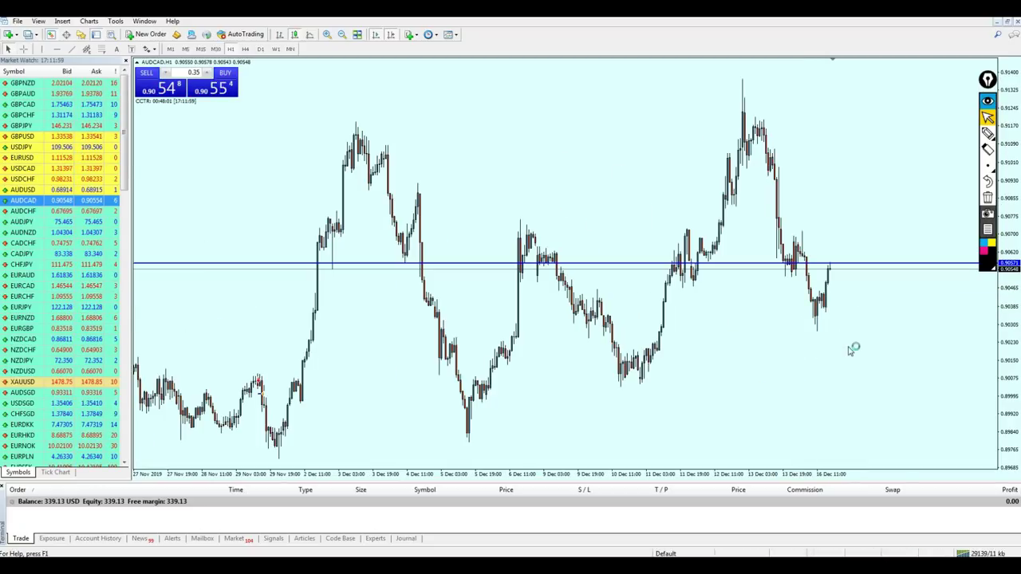